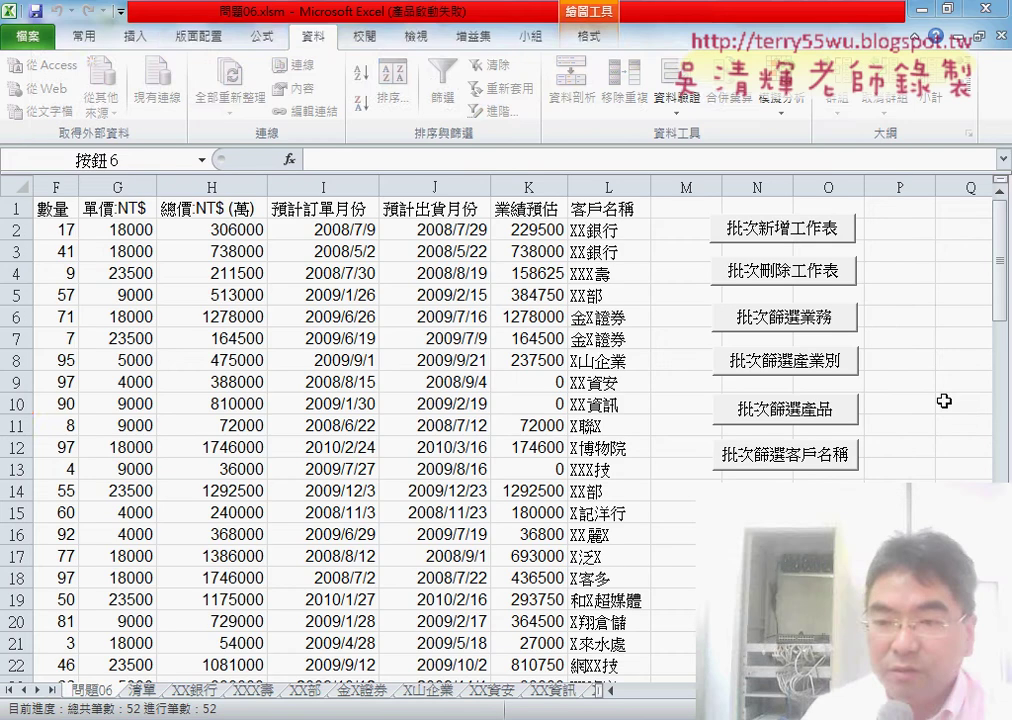
Delete the customer sheets, create one sheet per salesperson, then delete those sheets again.
left_click(799, 278)
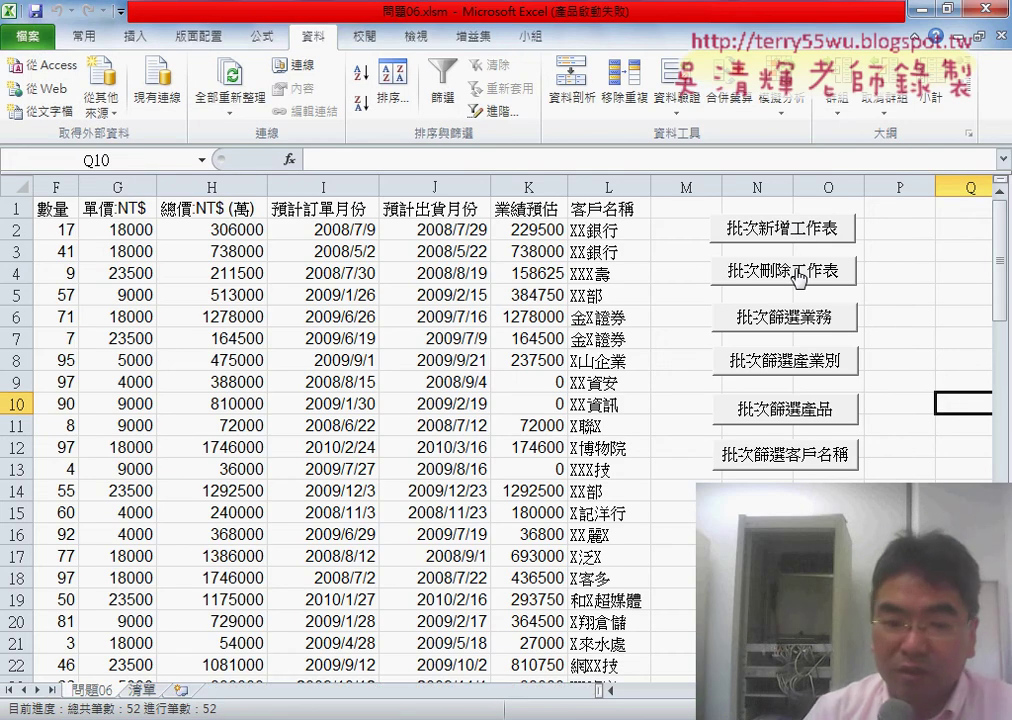
left_click(795, 232)
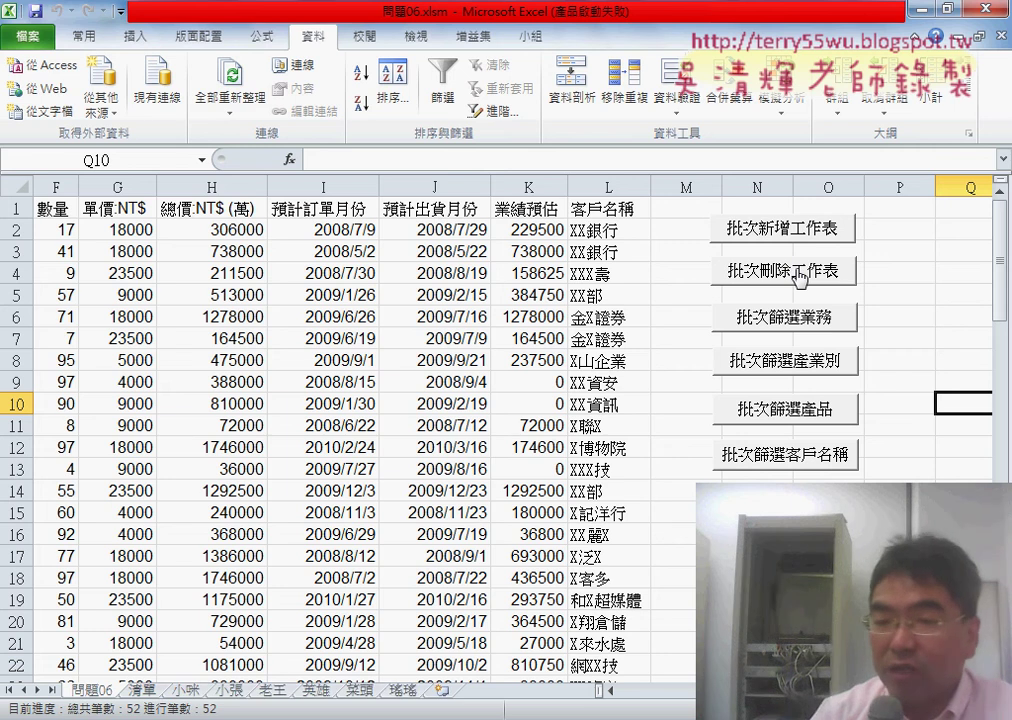
left_click(765, 280)
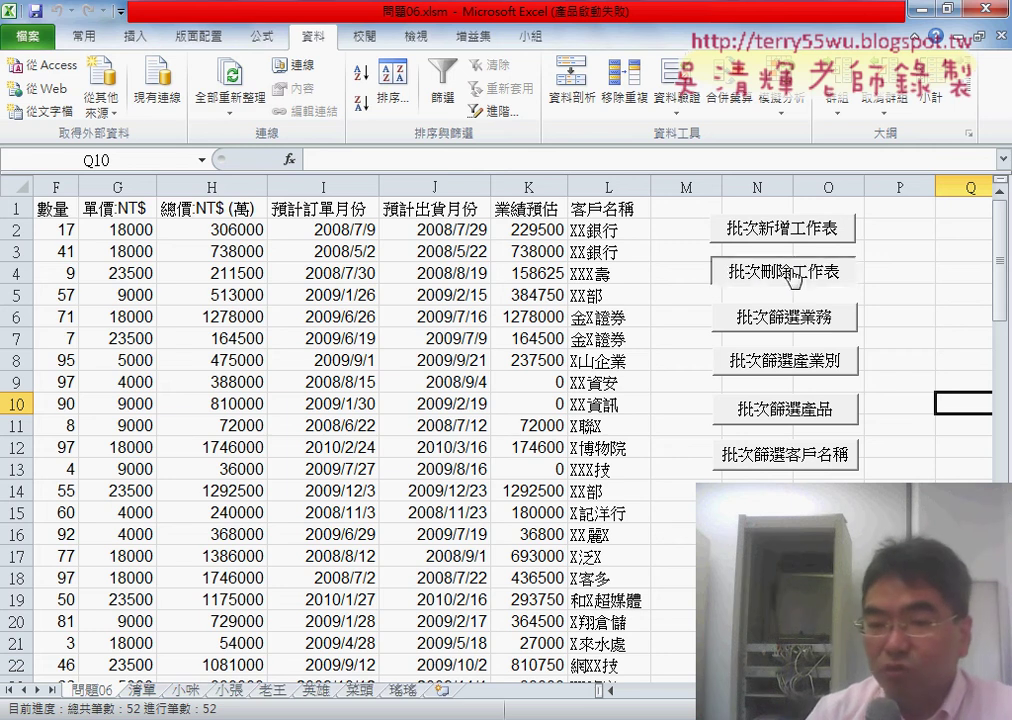
Open the VBA code assigned to the batch-delete button and select the 批次刪除工作表 name.
right_click(822, 281)
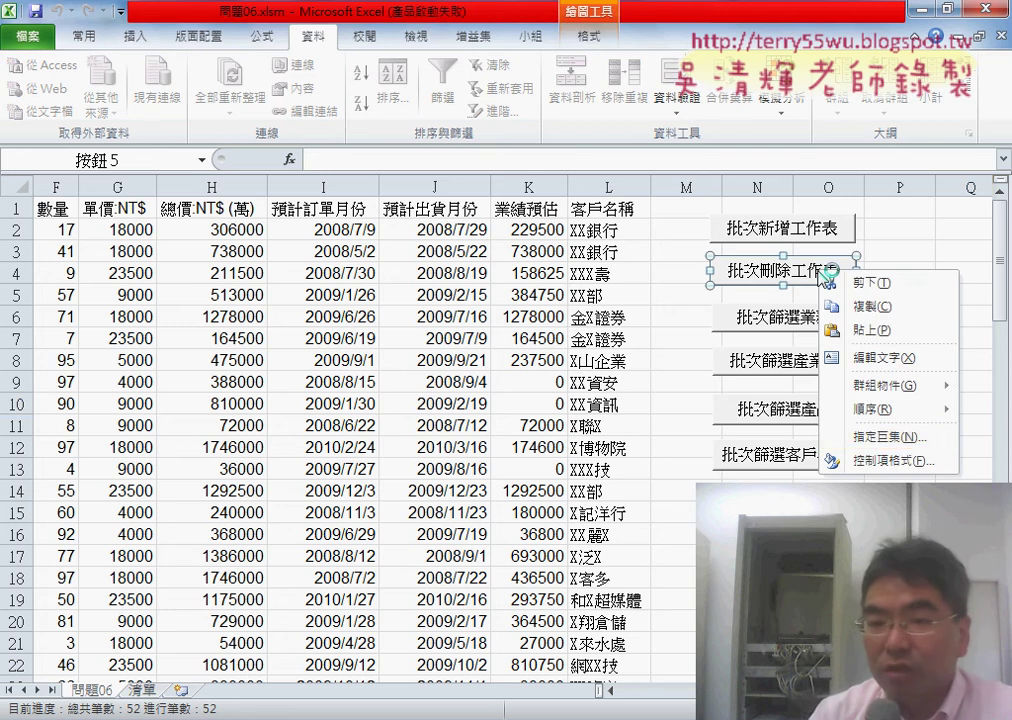
left_click(824, 436)
left_click(963, 327)
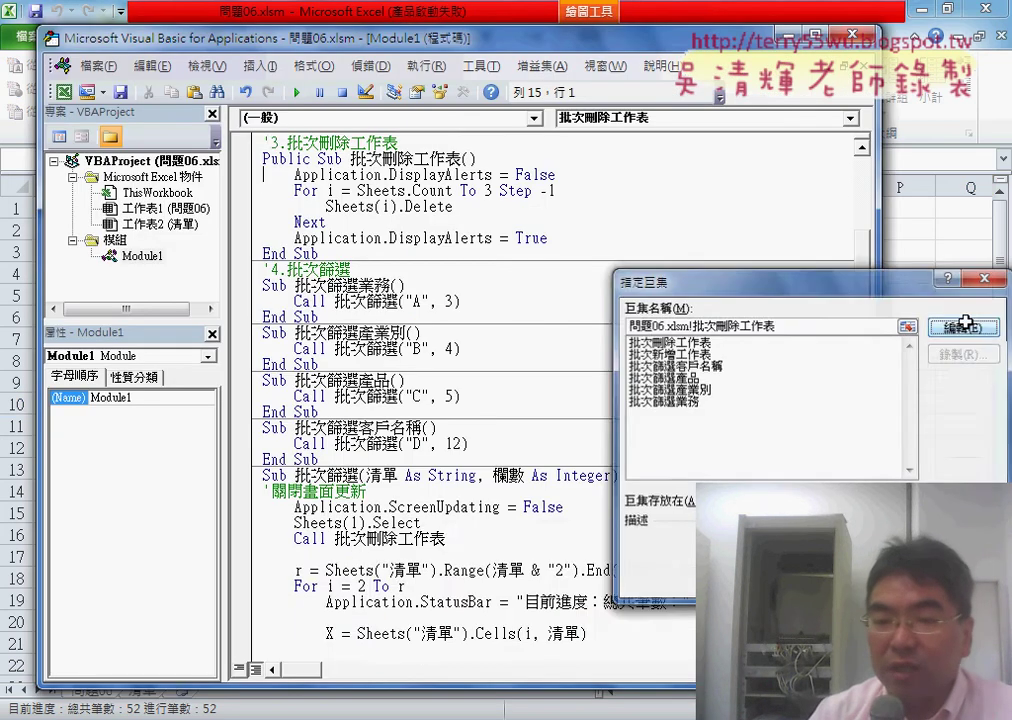
scroll(380, 229, "up", 3)
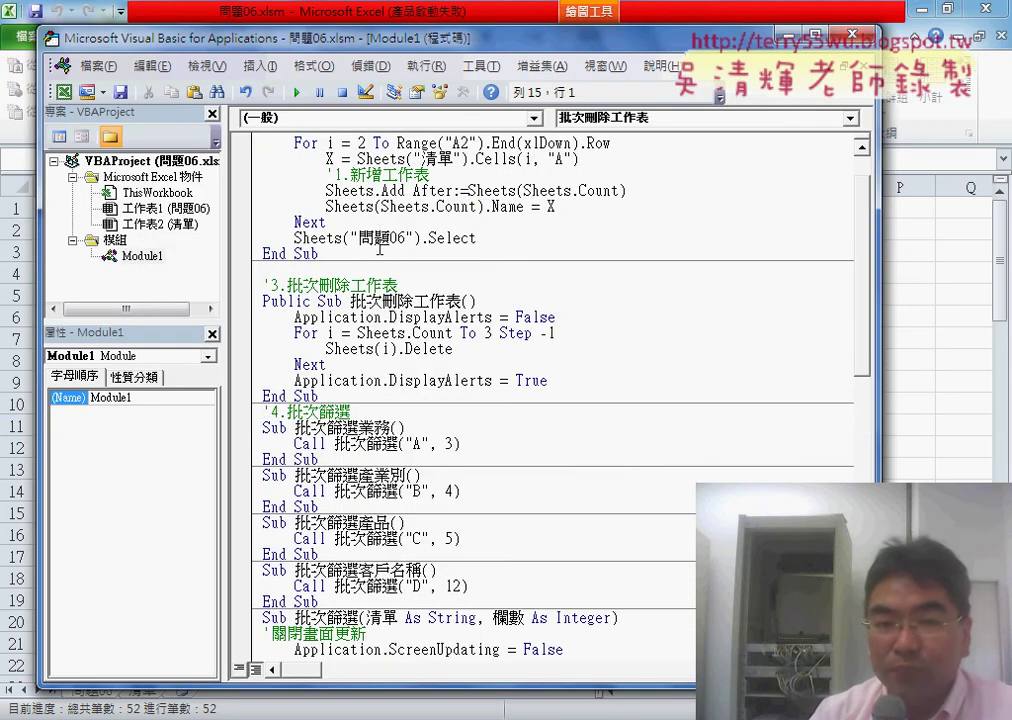
scroll(380, 248, "down", 1)
left_click_drag(350, 253, 445, 254)
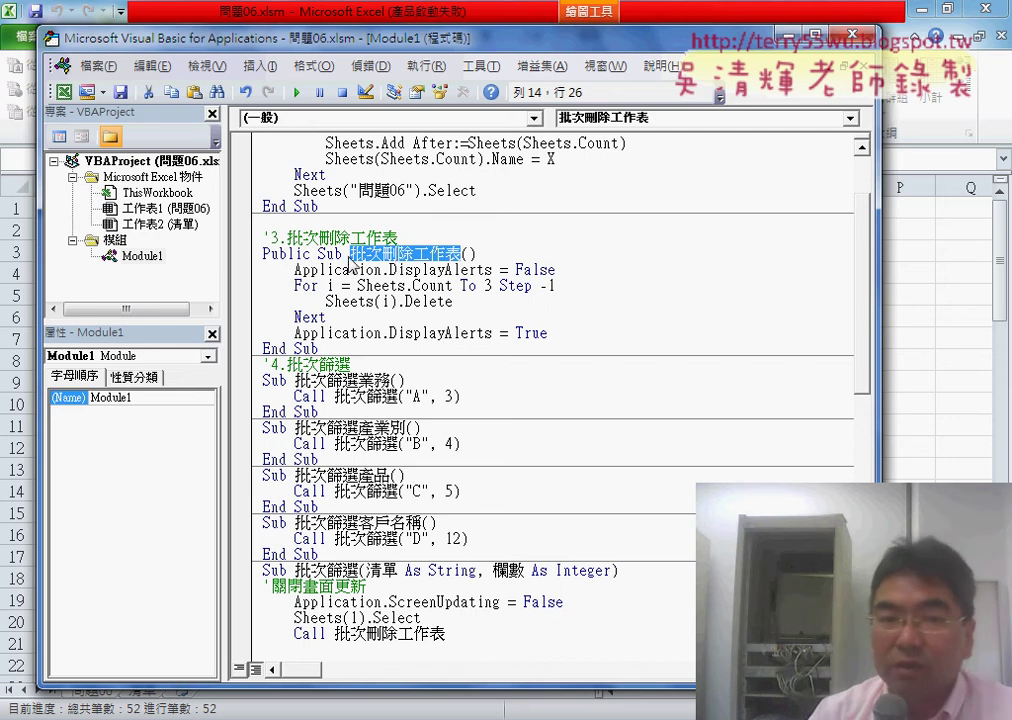
Browse the editor's Insert procedure options, then dismiss them without choosing.
left_click(259, 66)
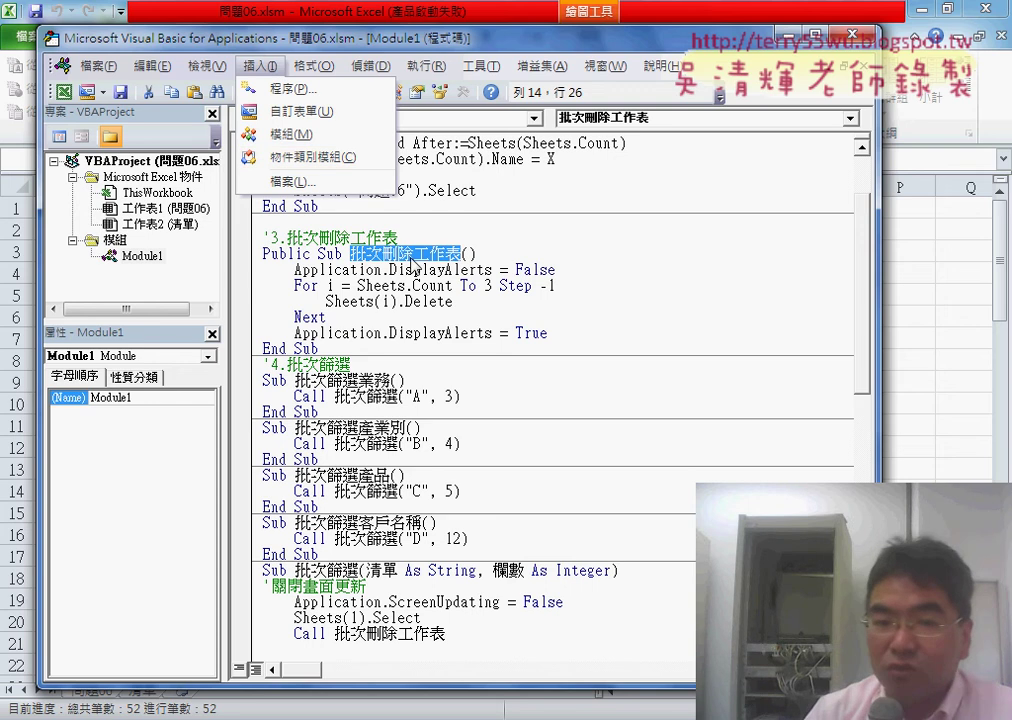
left_click(413, 262)
left_click(476, 254)
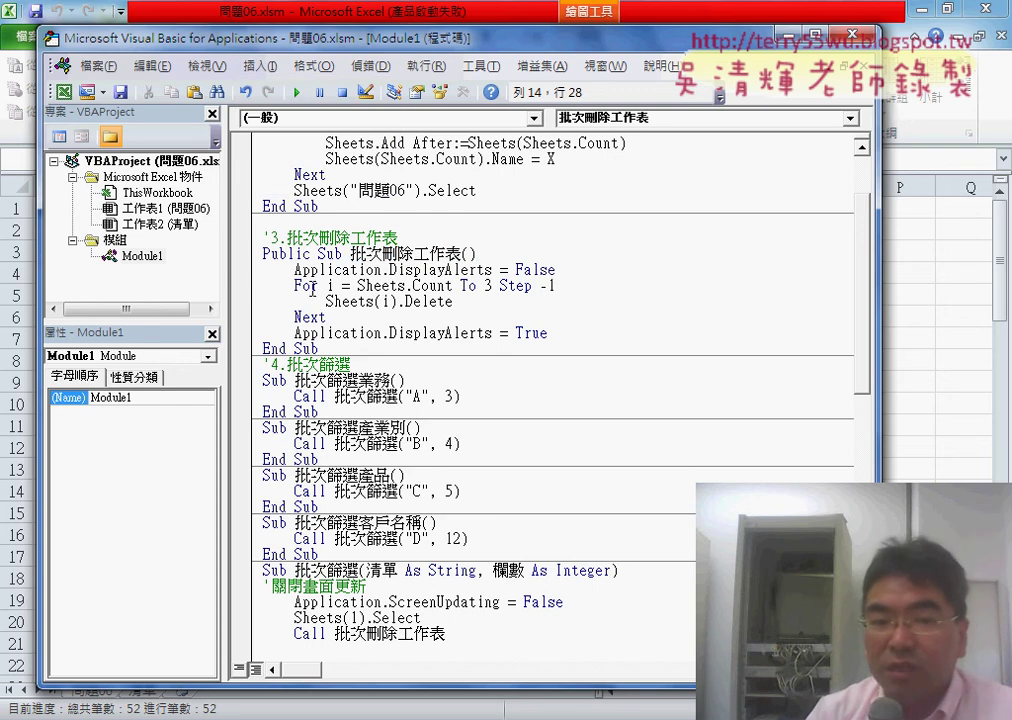
Shorten the editor window and highlight the For…Next loop counting down to 3 with Step -1.
left_click_drag(294, 286, 328, 317)
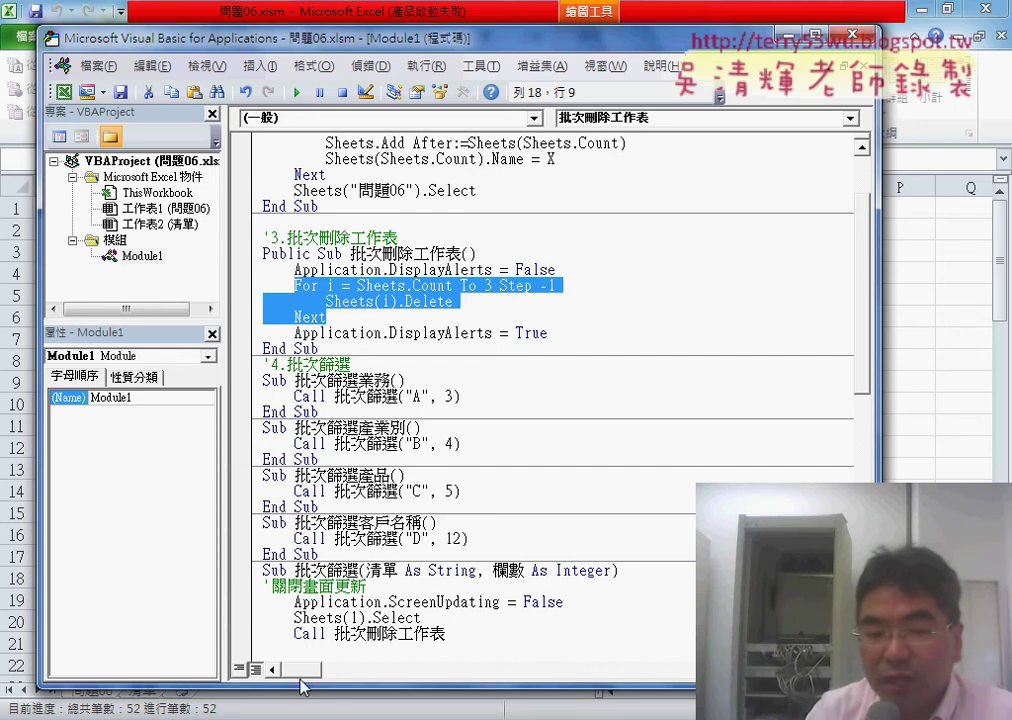
left_click_drag(326, 685, 329, 658)
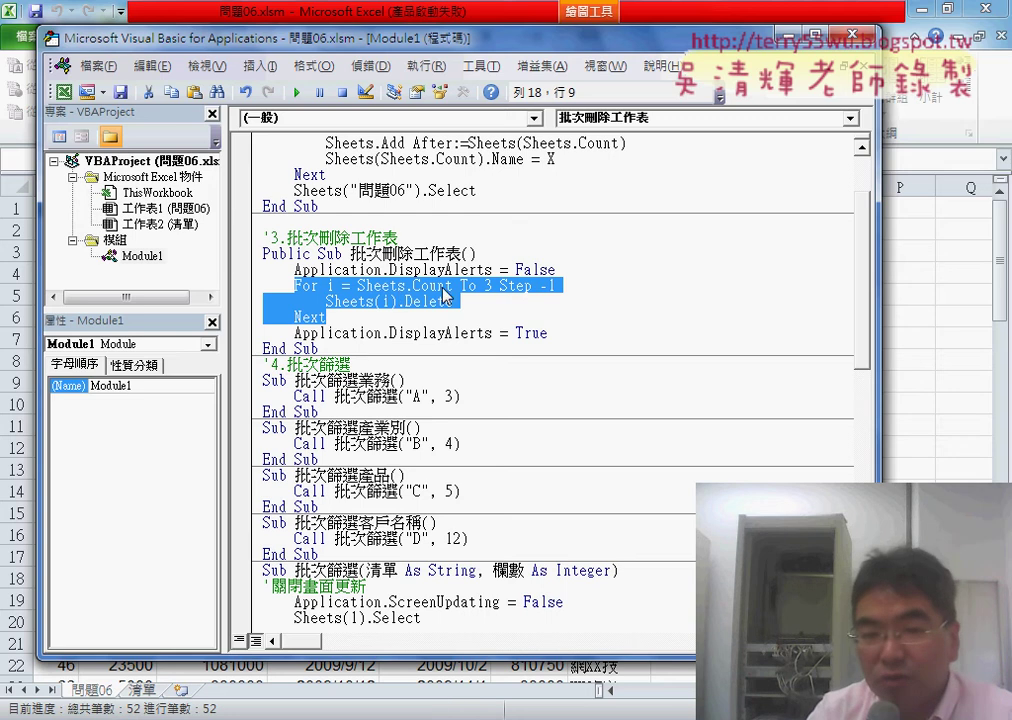
left_click_drag(556, 286, 498, 287)
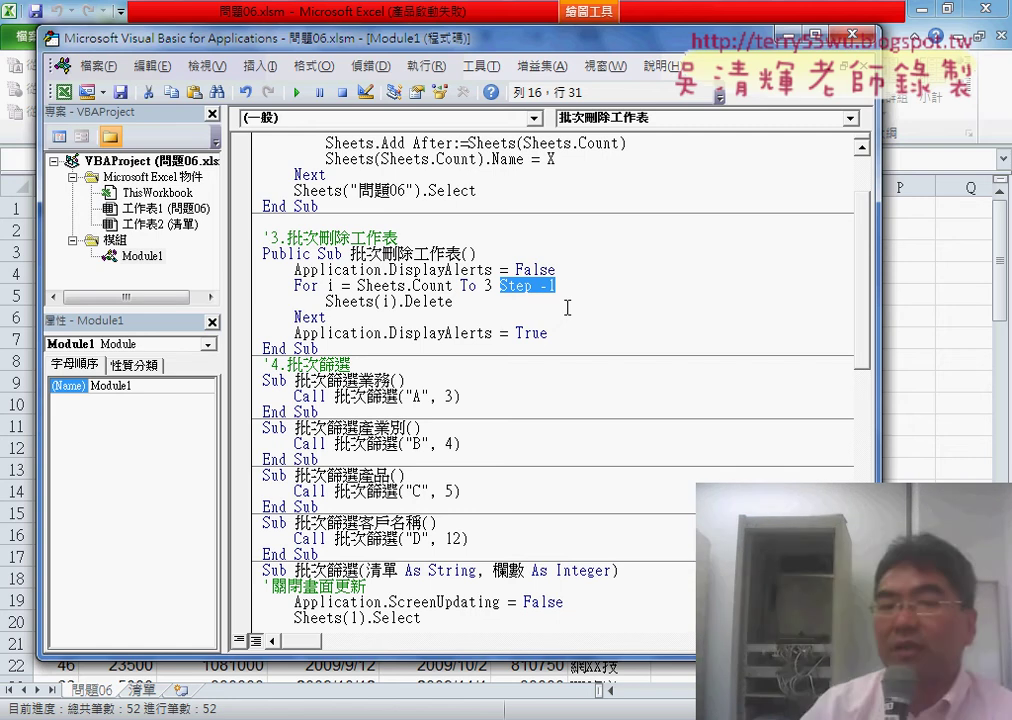
left_click_drag(492, 285, 356, 285)
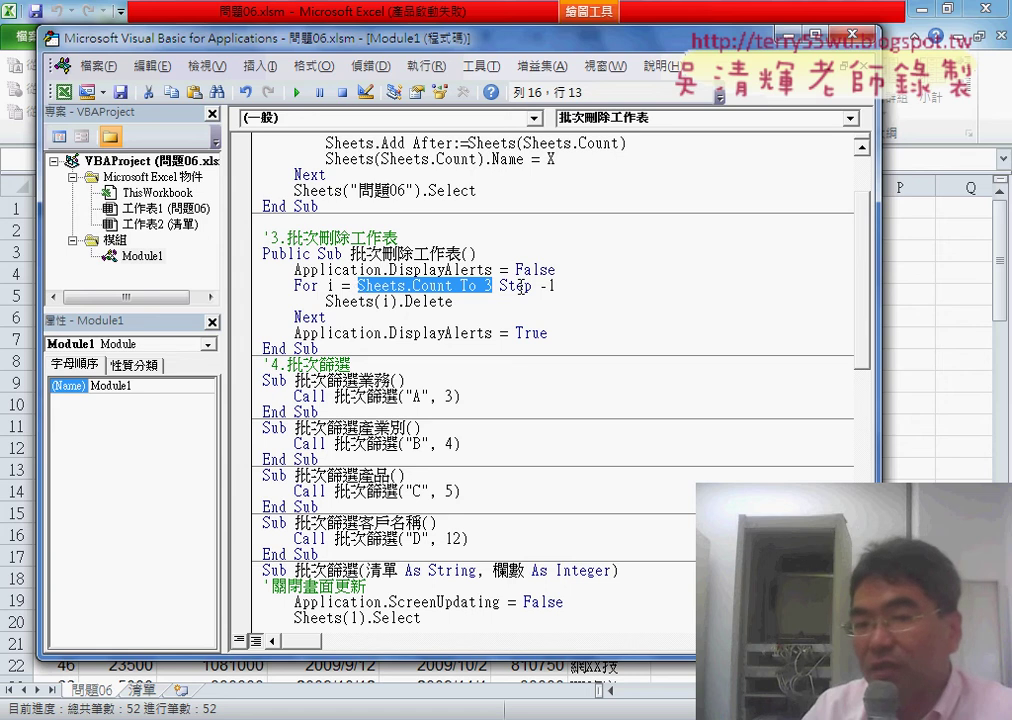
left_click_drag(500, 286, 559, 287)
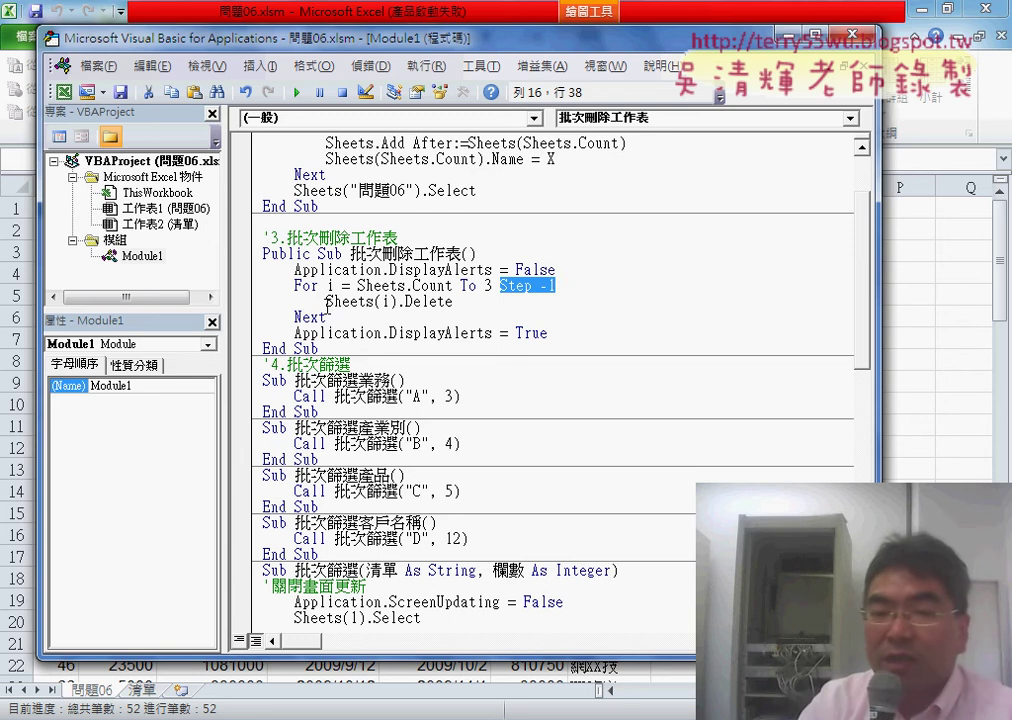
Highlight Sheets(i).Delete, the alerts off/on lines, and 批次新增工作表's switch to 清單.
left_click_drag(326, 301, 452, 302)
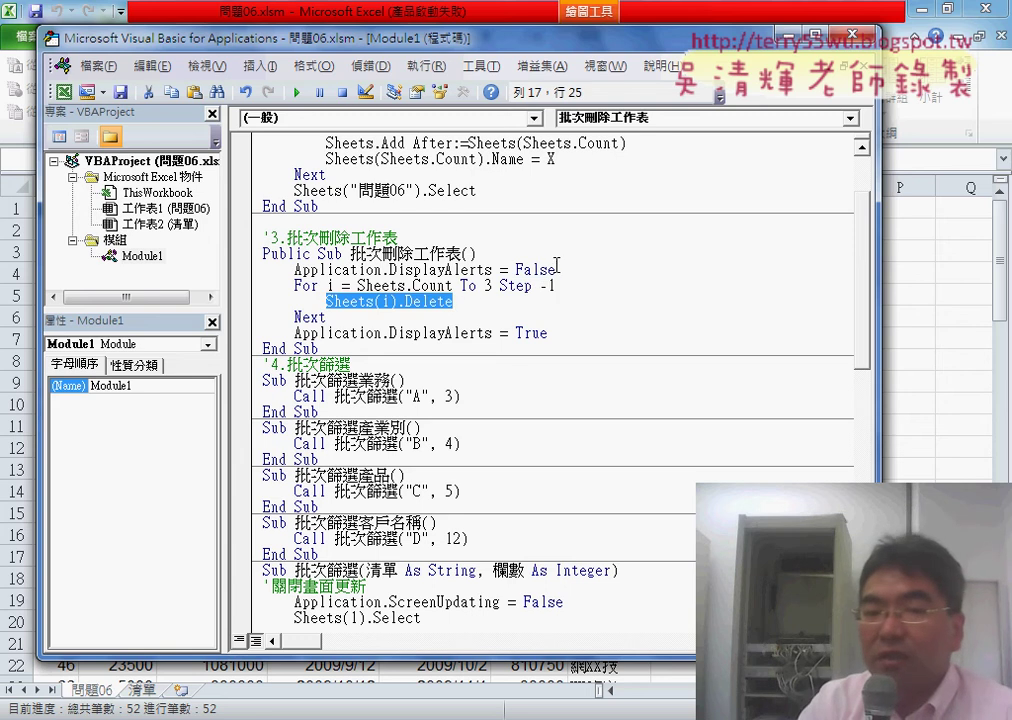
left_click_drag(556, 270, 294, 270)
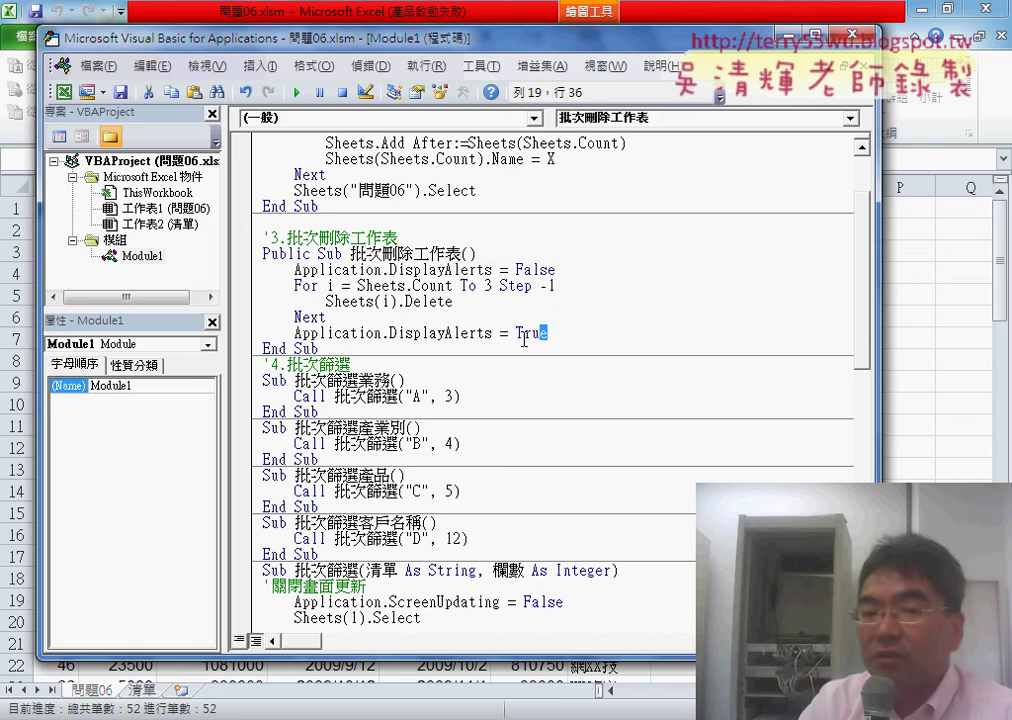
left_click_drag(548, 333, 294, 333)
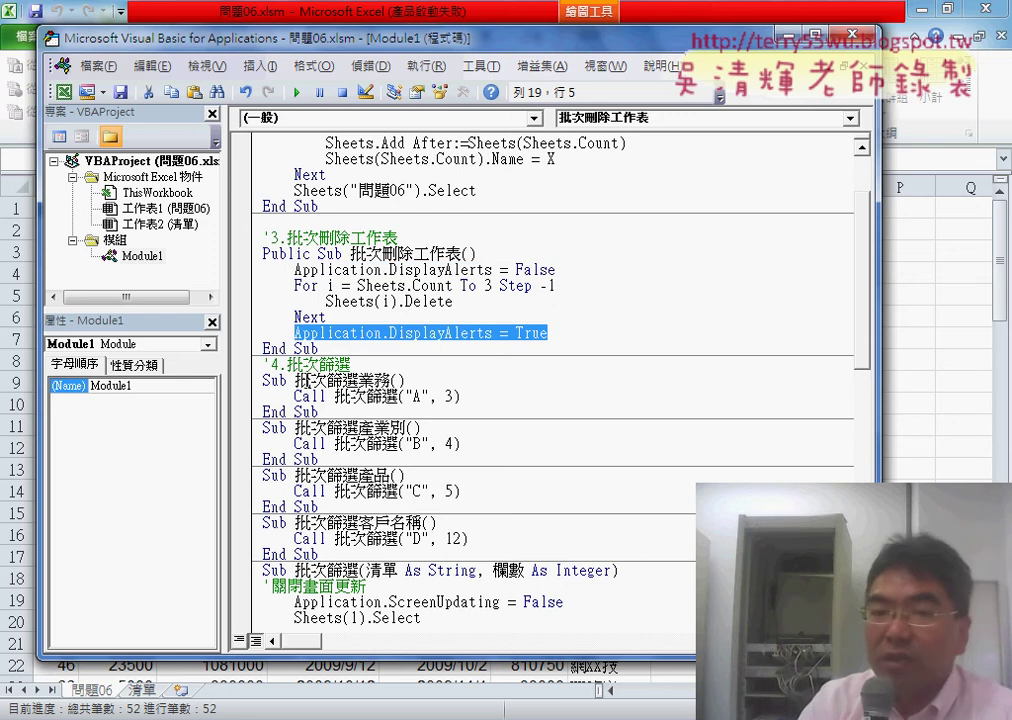
scroll(757, 194, "up", 2)
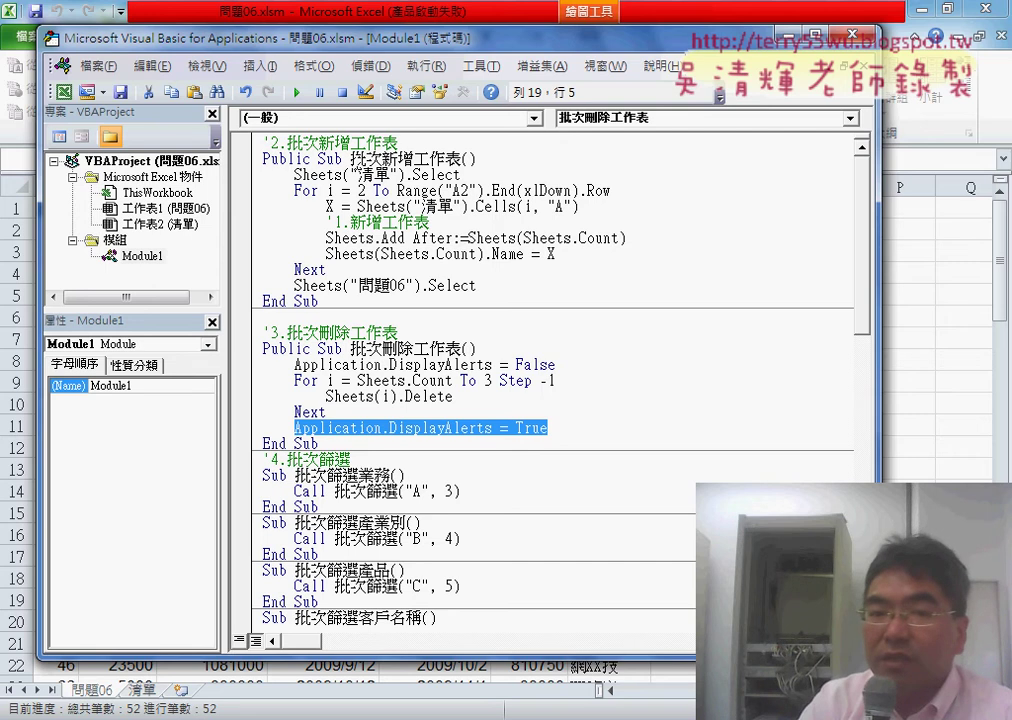
left_click_drag(293, 175, 479, 171)
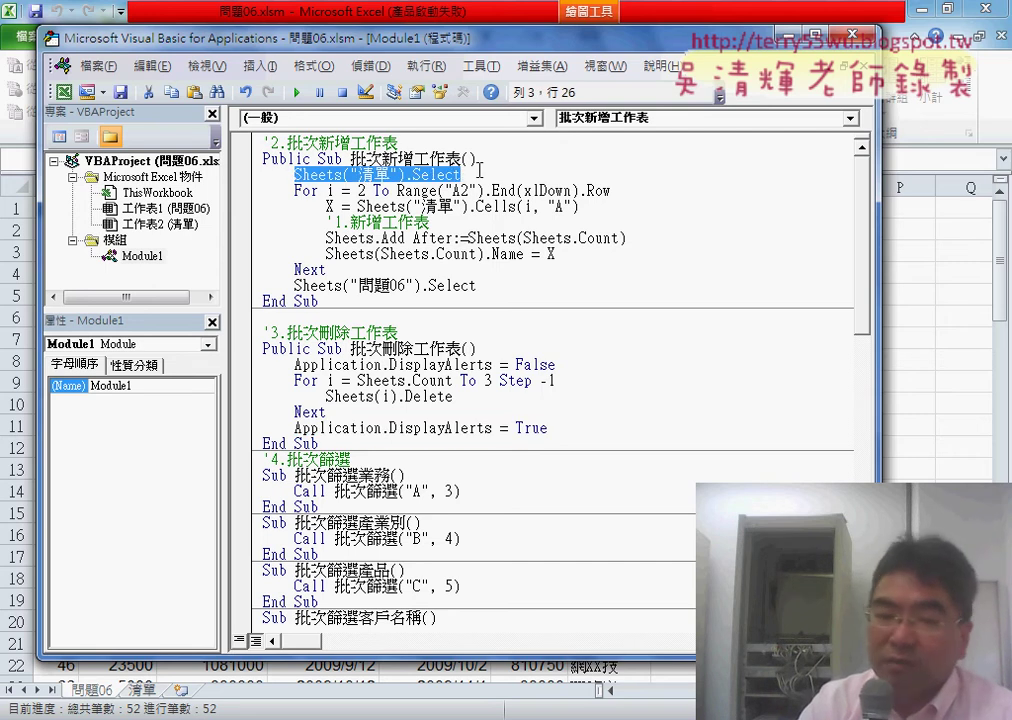
Show the 清單 sheet and move the VBA editor aside to reveal its salesperson list.
left_click(142, 694)
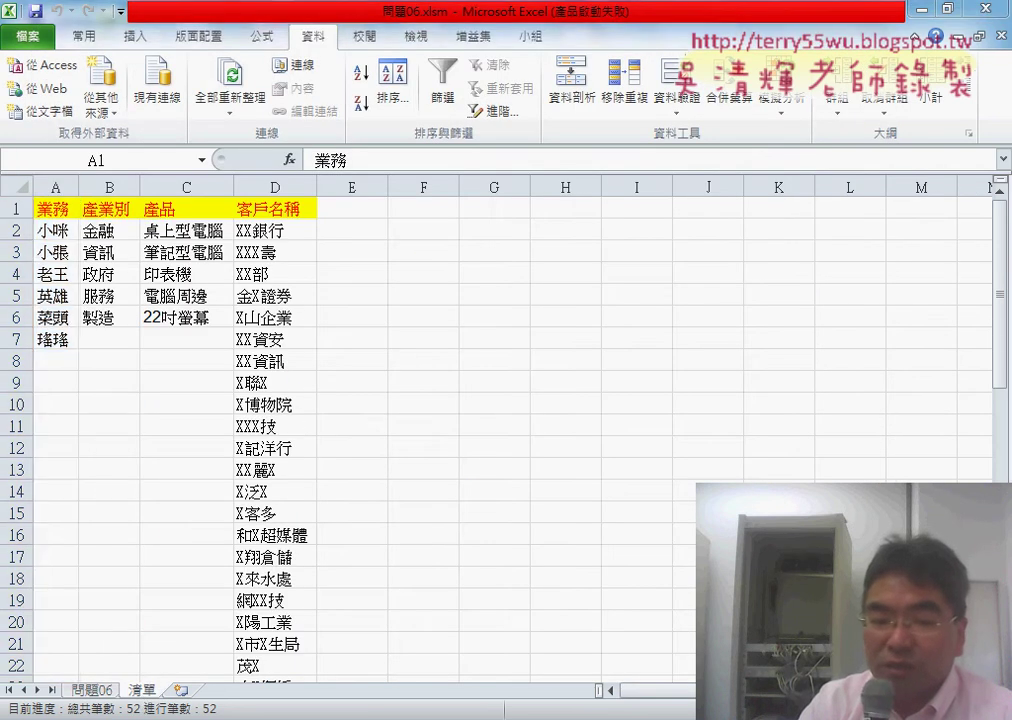
key("alt+F11")
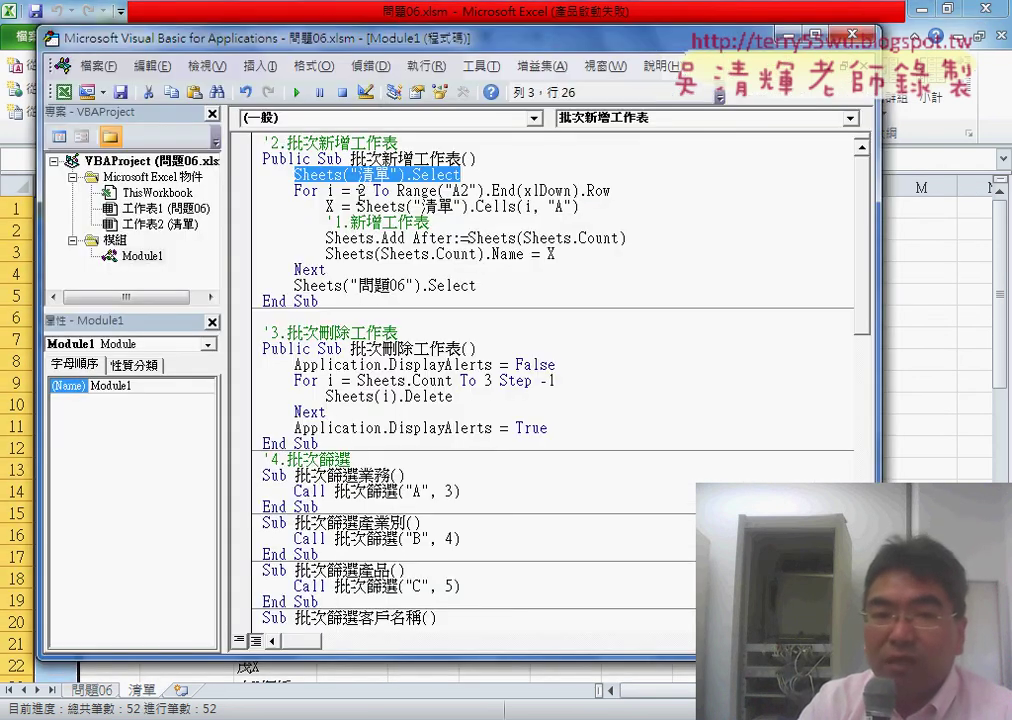
left_click_drag(314, 38, 472, 49)
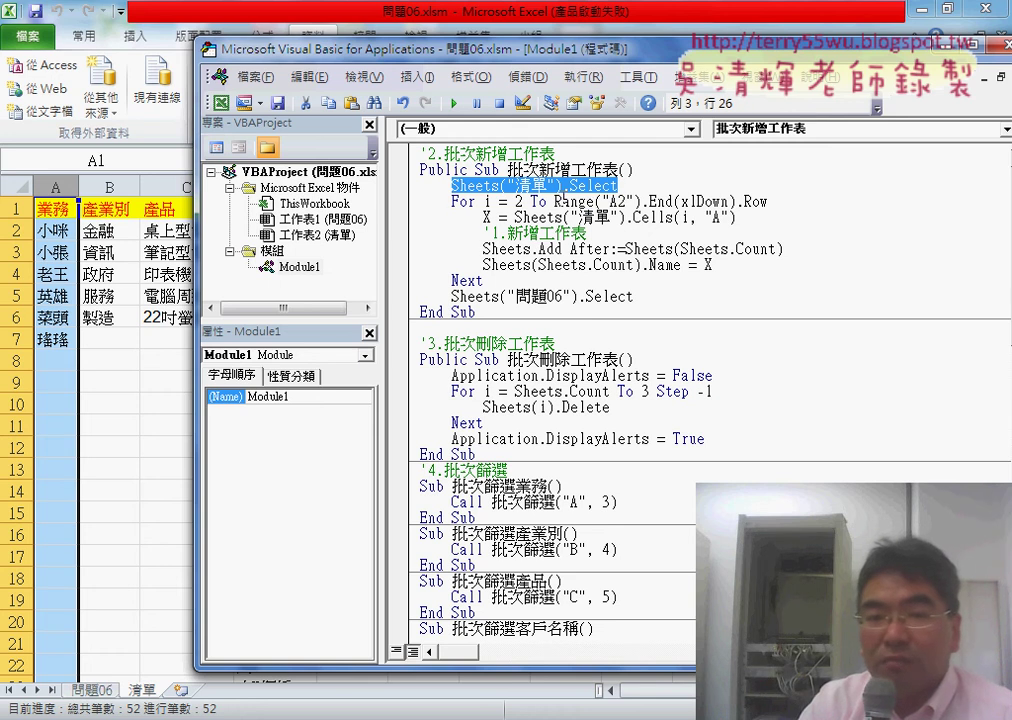
Highlight the last-row and name-reading expressions, the sheet-adding line and the X naming line.
mouse_move(548, 201)
left_mouse_down()
mouse_move(788, 200)
mouse_move(554, 201)
left_mouse_up()
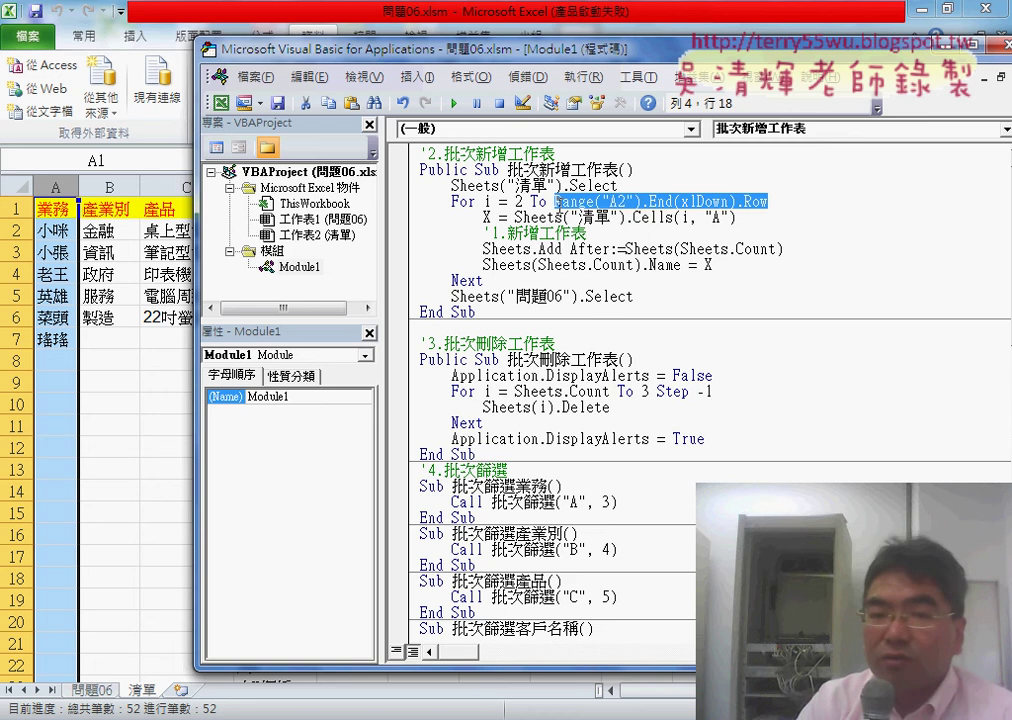
left_click_drag(514, 217, 740, 217)
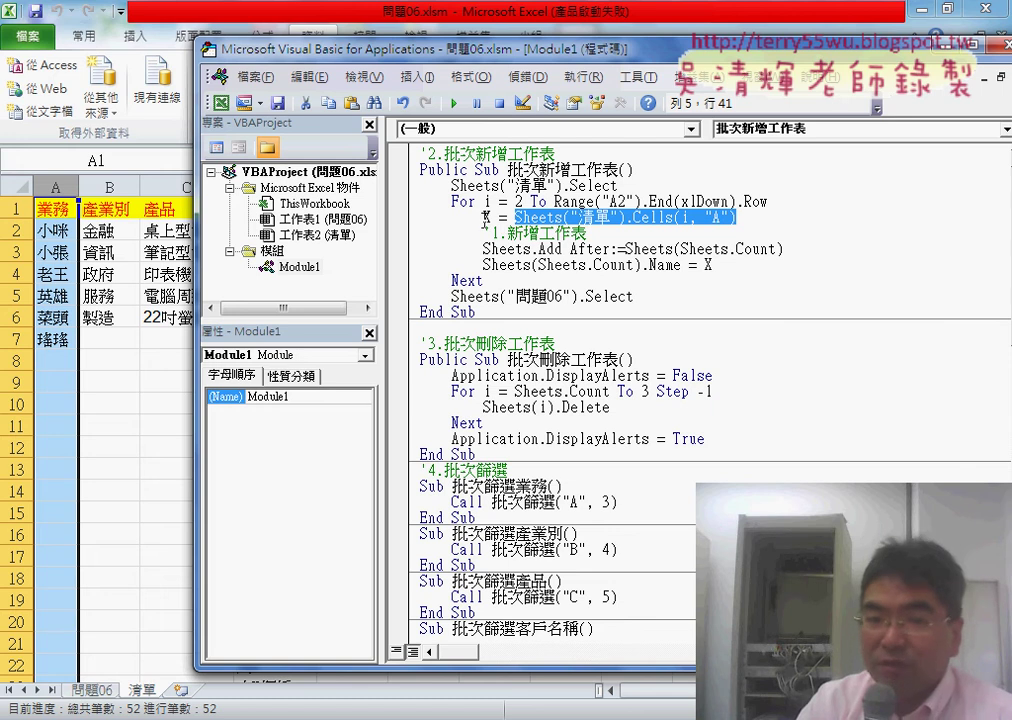
left_click(570, 248)
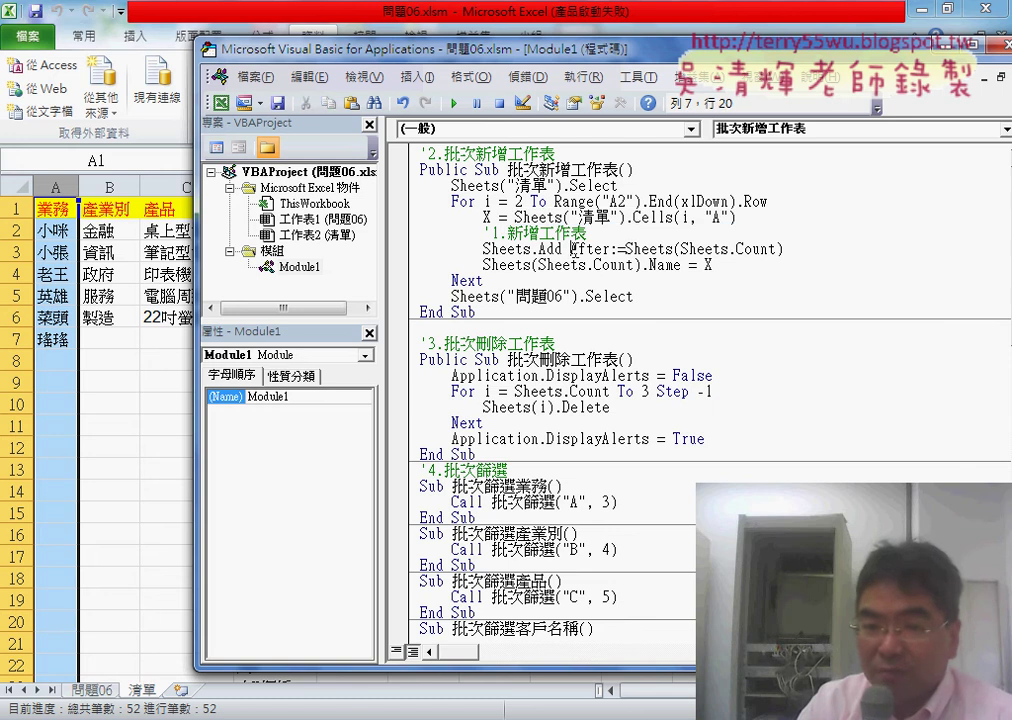
double_click(704, 265)
left_click(507, 265)
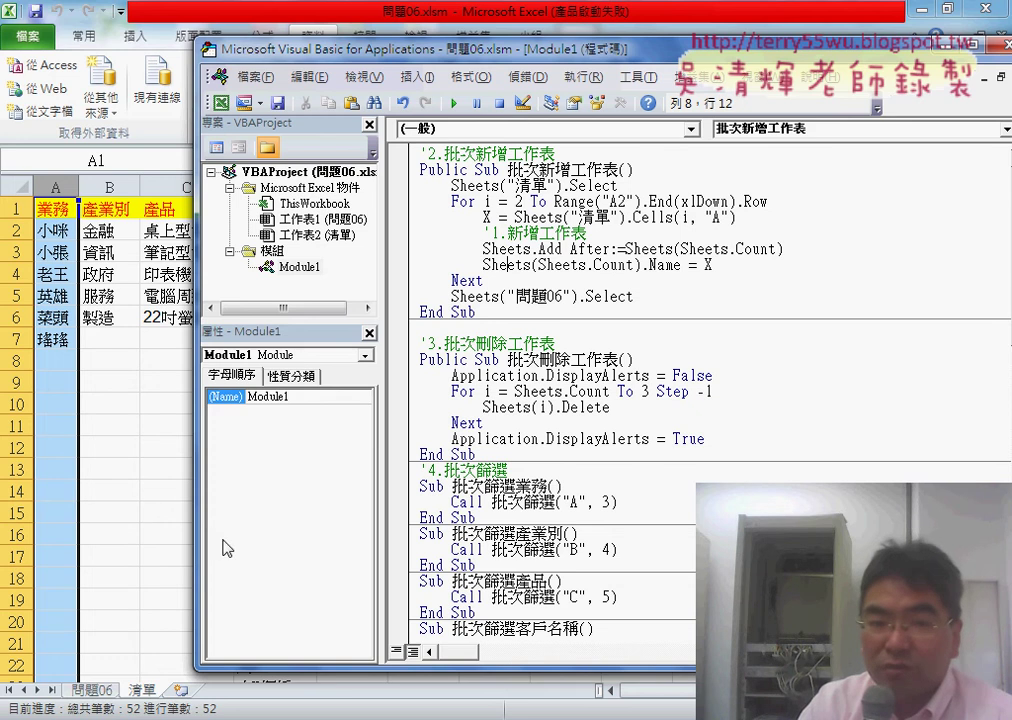
left_click(471, 236)
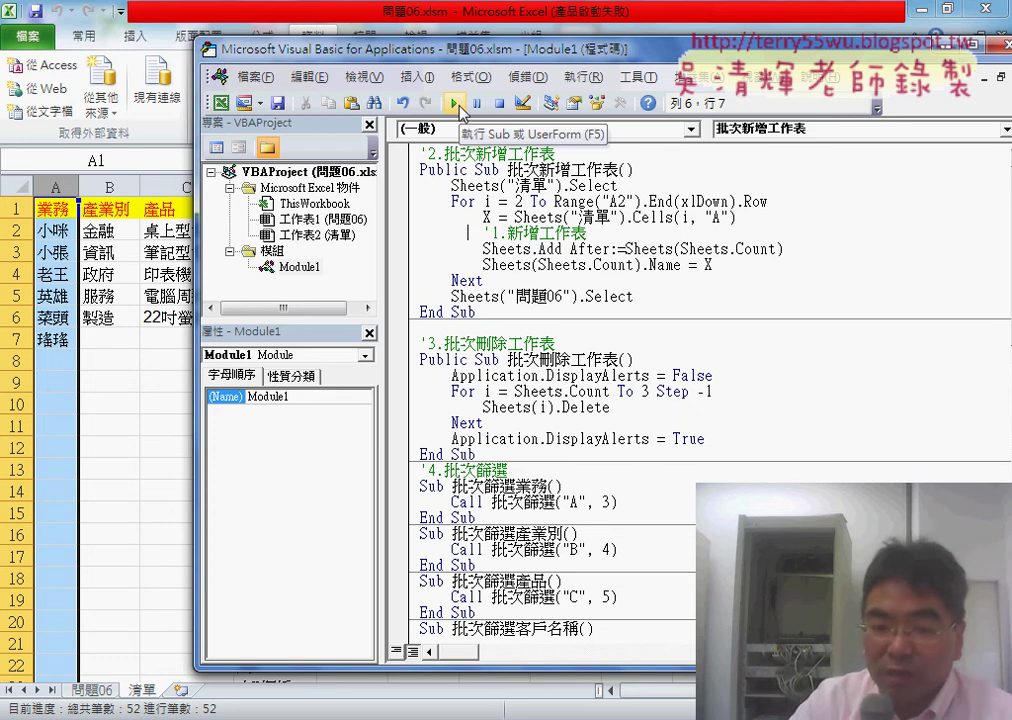
Step through 批次新增工作表 with F8 until the first new sheet is named 小咪.
key("F8")
key("F8")
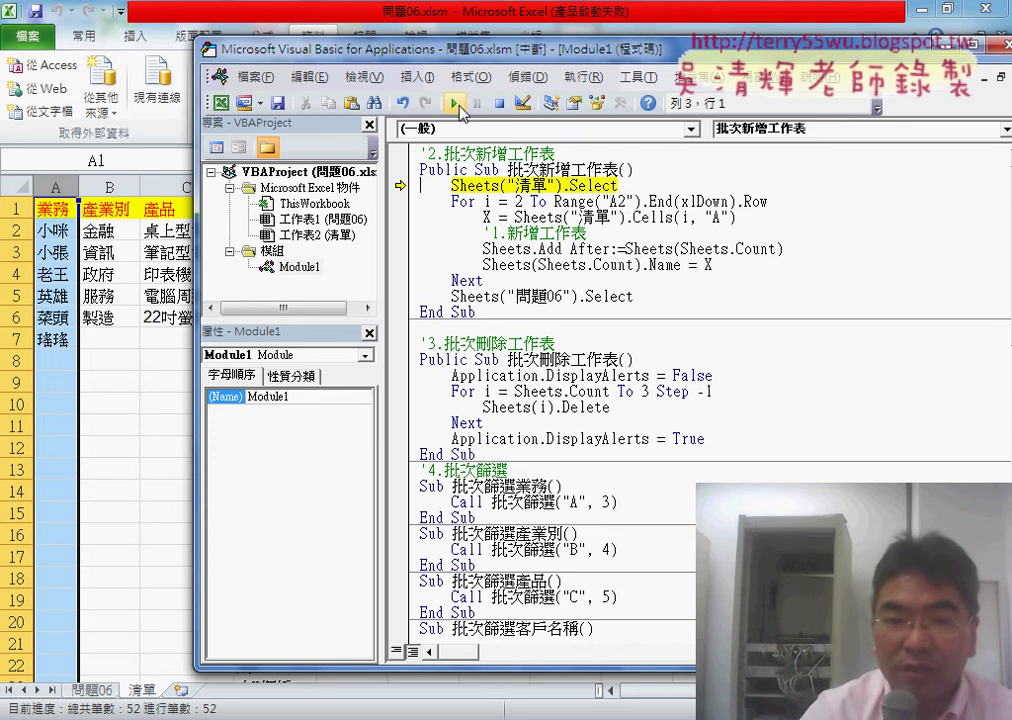
key("F8")
key("F8")
key("F8")
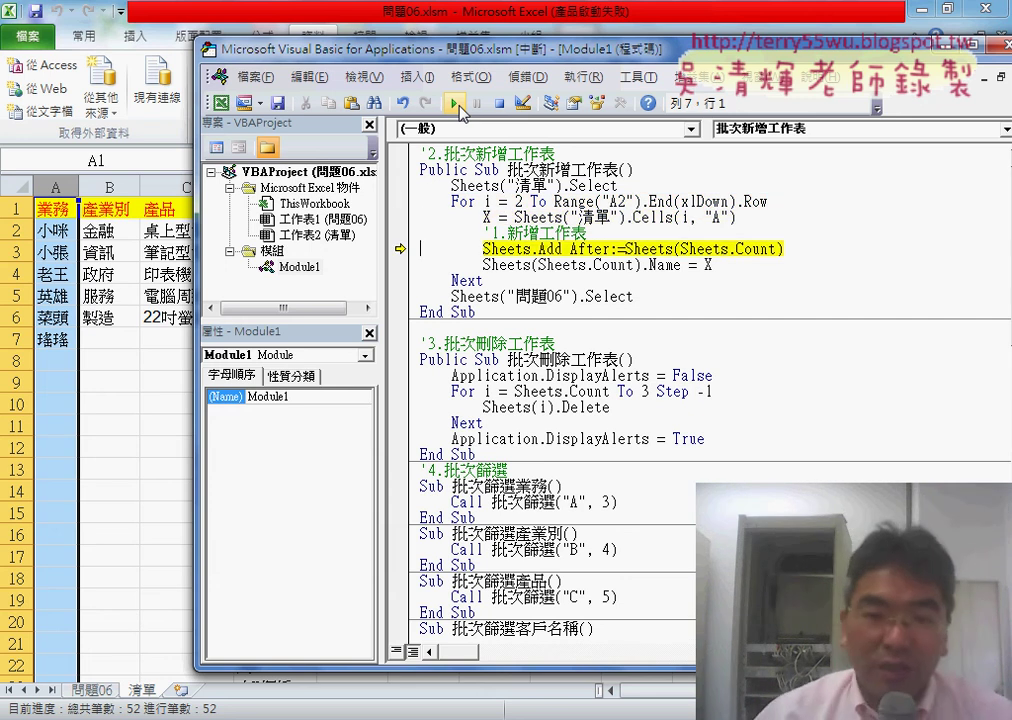
mouse_move(486, 217)
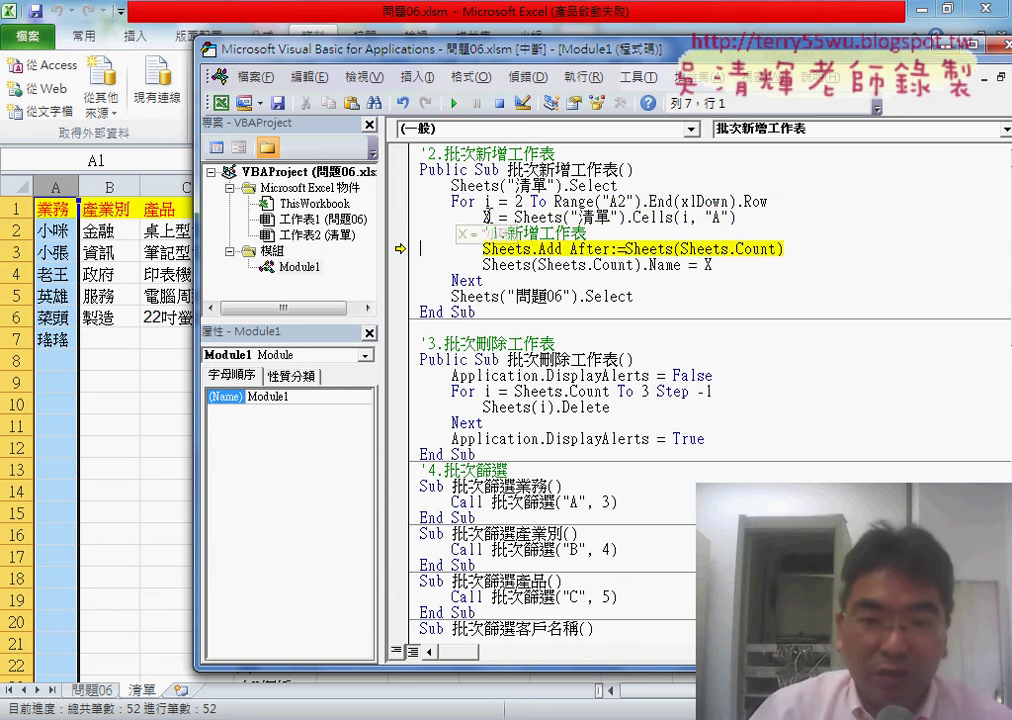
key("F8")
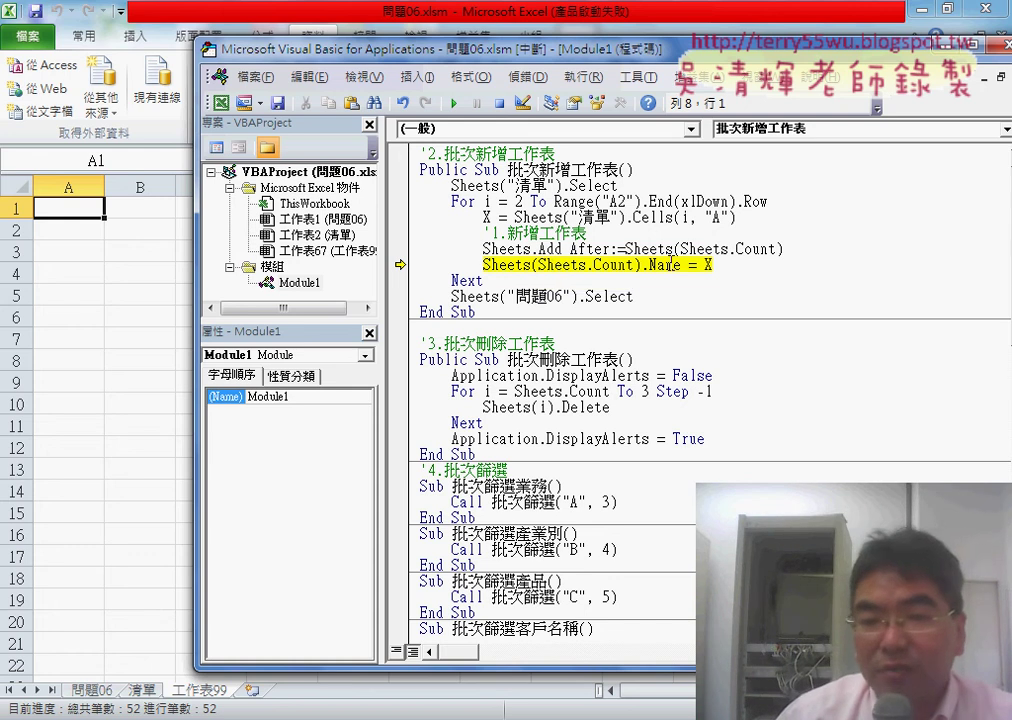
key("F8")
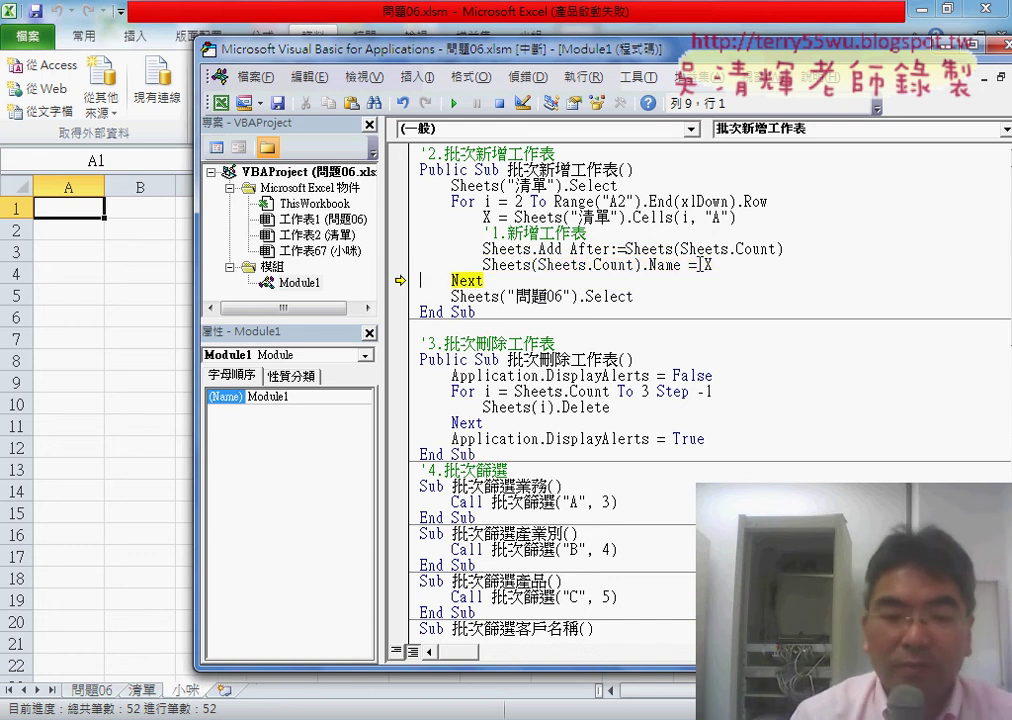
Step through adding a sheet named 小張, then run the rest of the macro.
key("F8")
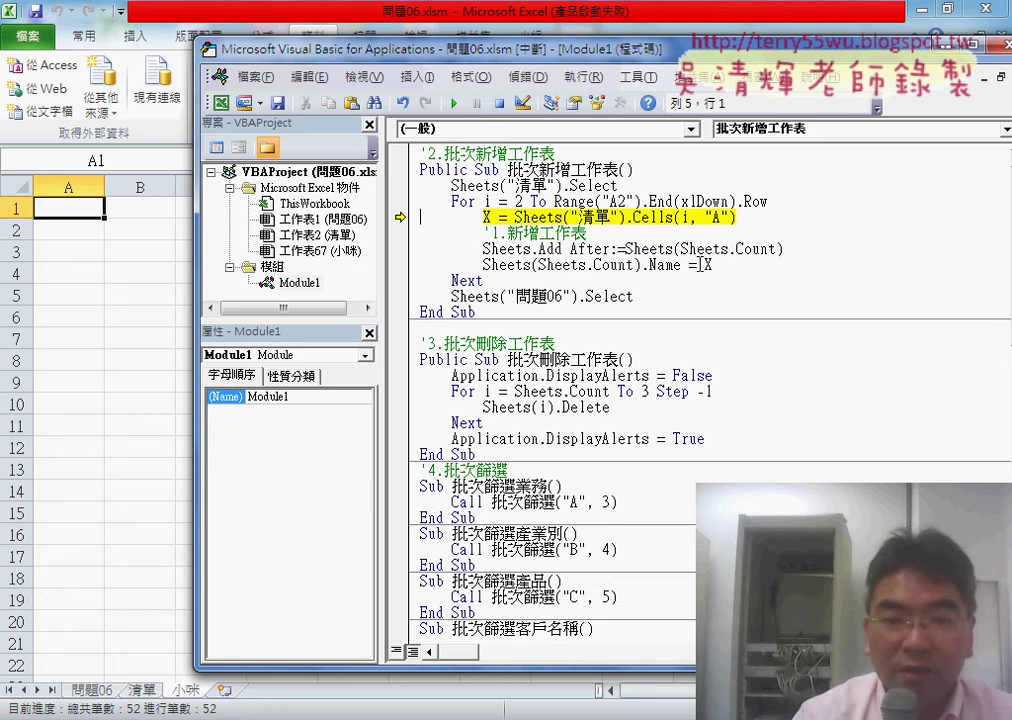
key("F8")
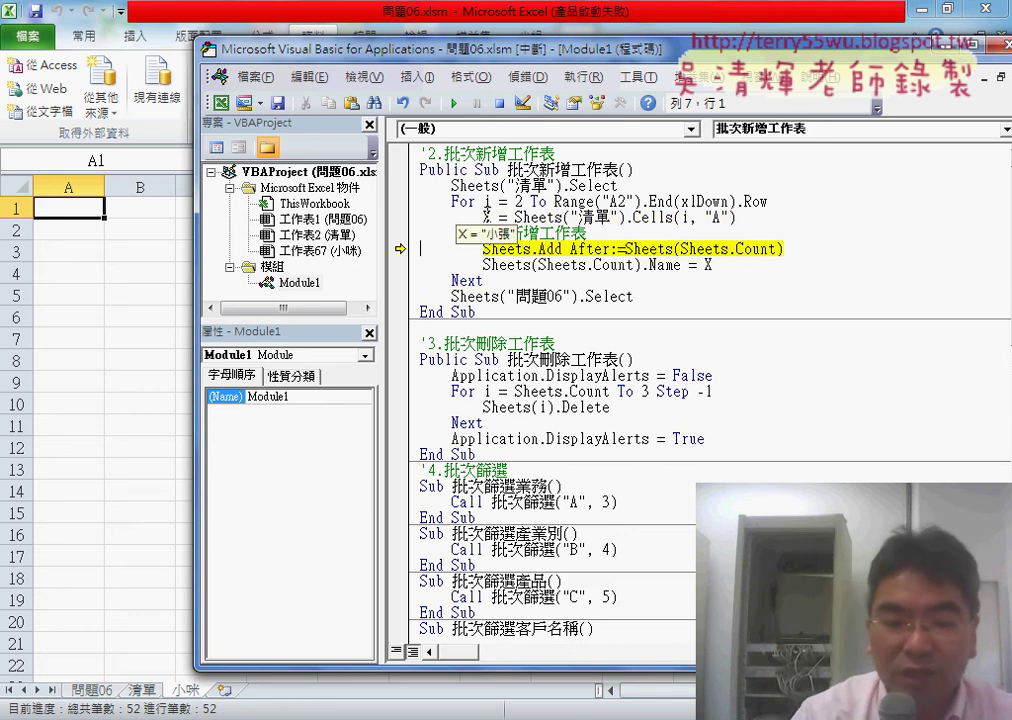
key("F8")
key("F8")
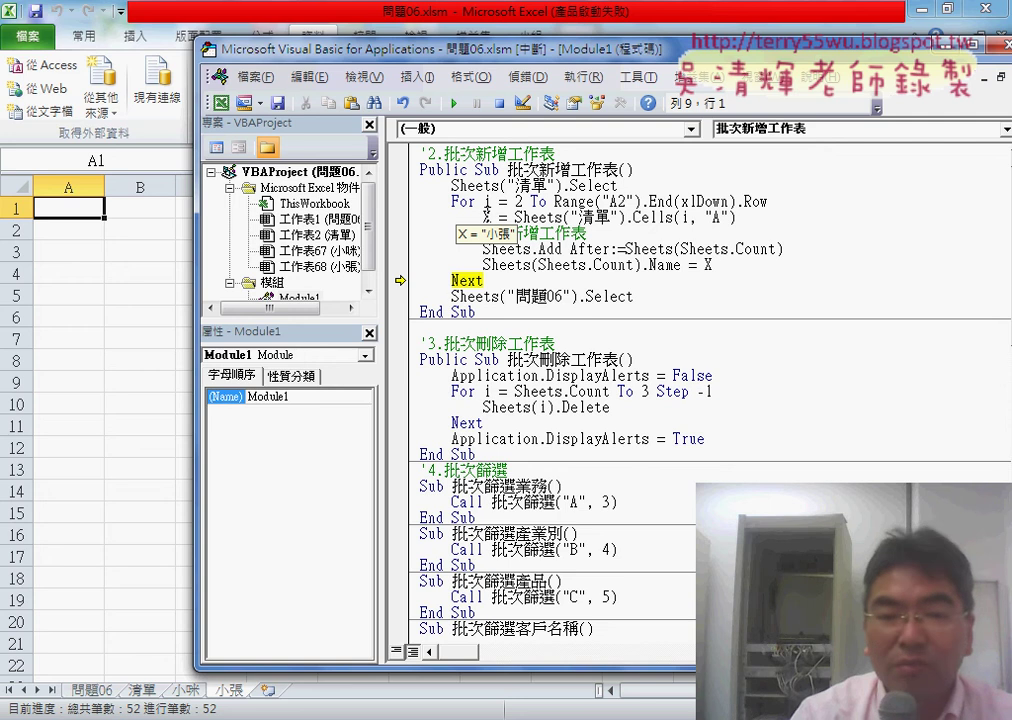
key("F8")
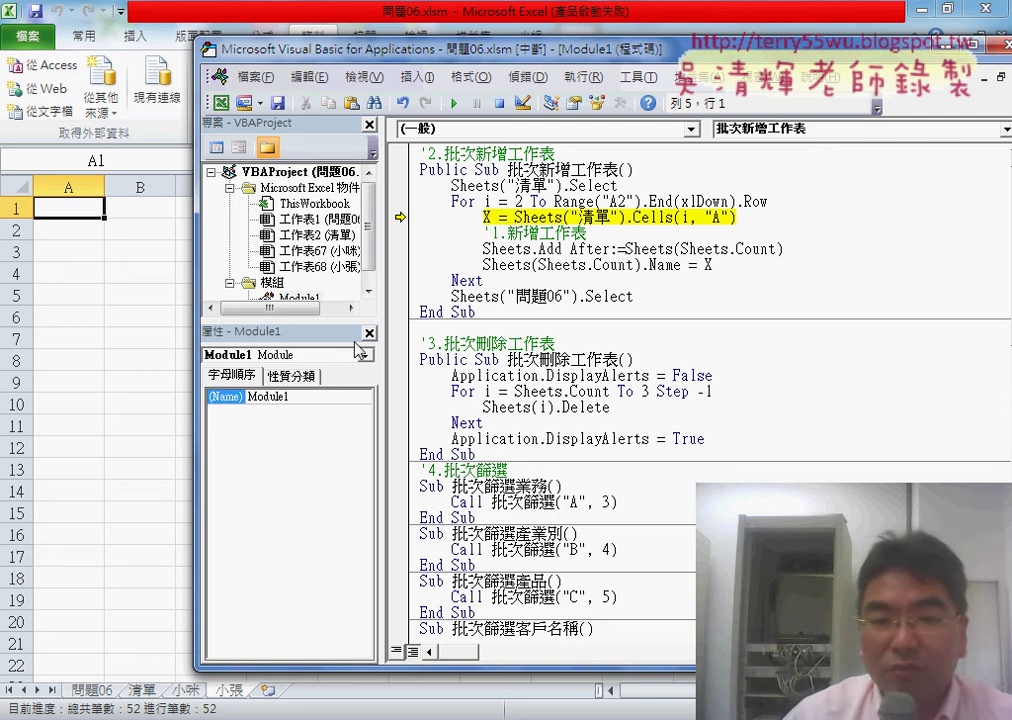
left_click(454, 103)
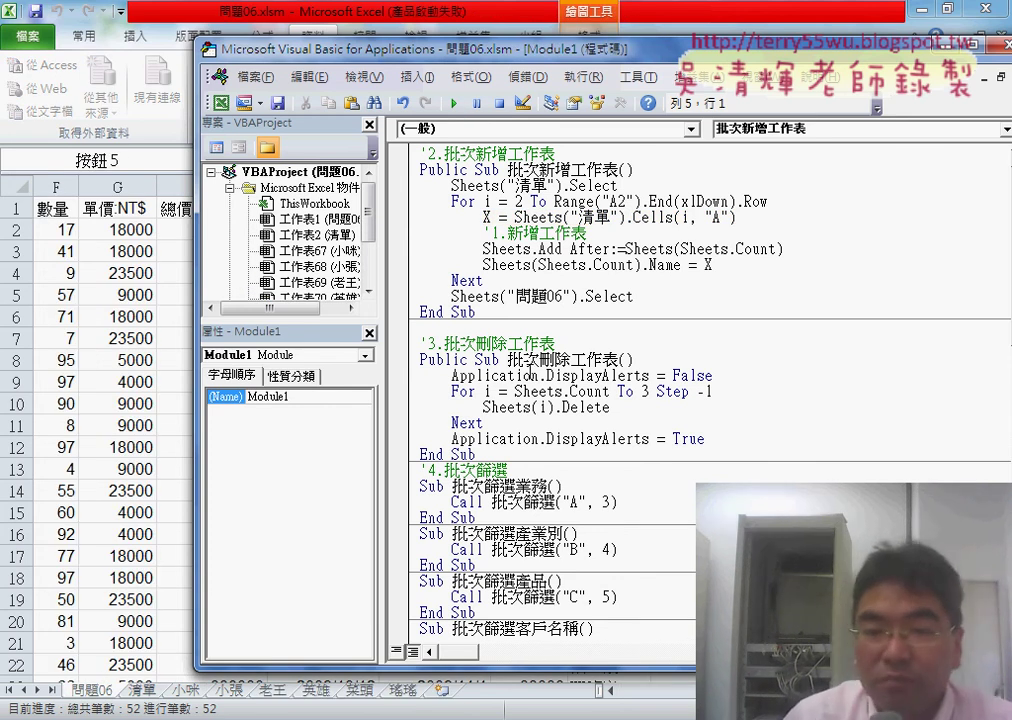
Run 批次刪除工作表 so only the 問題06 and 清單 sheets remain.
left_click(534, 392)
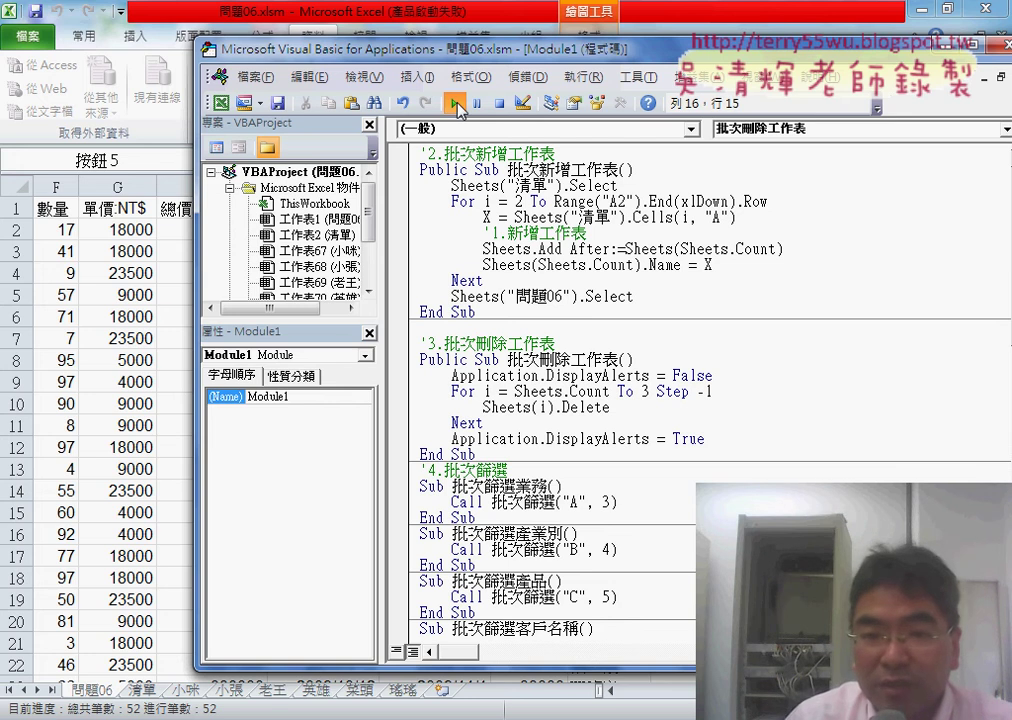
left_click(456, 104)
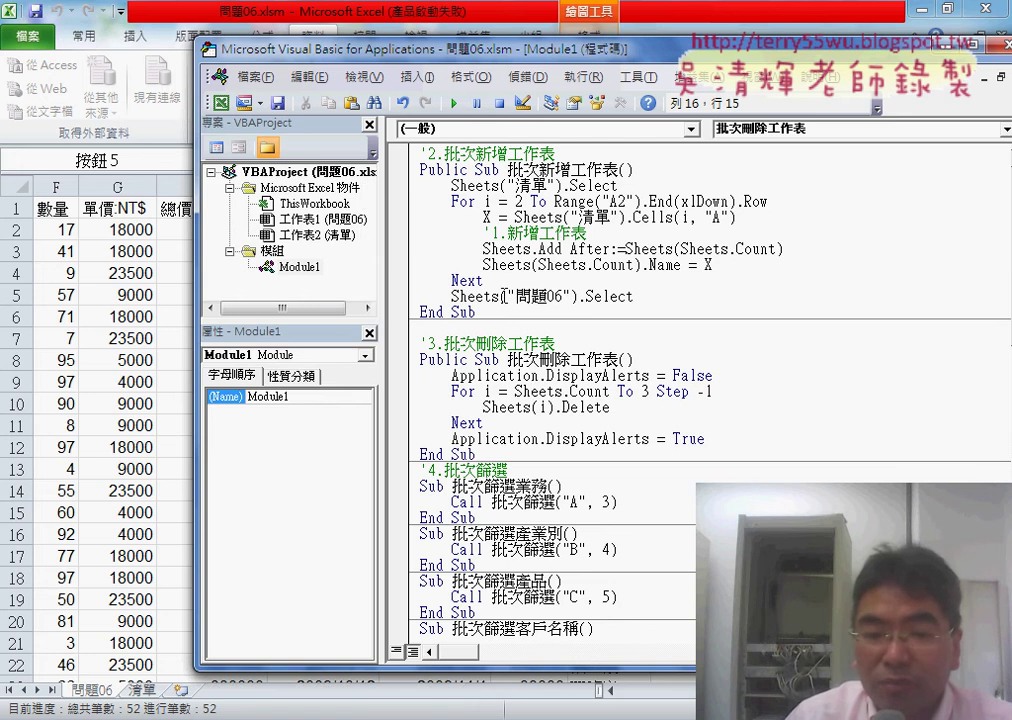
scroll(504, 295, "down", 3)
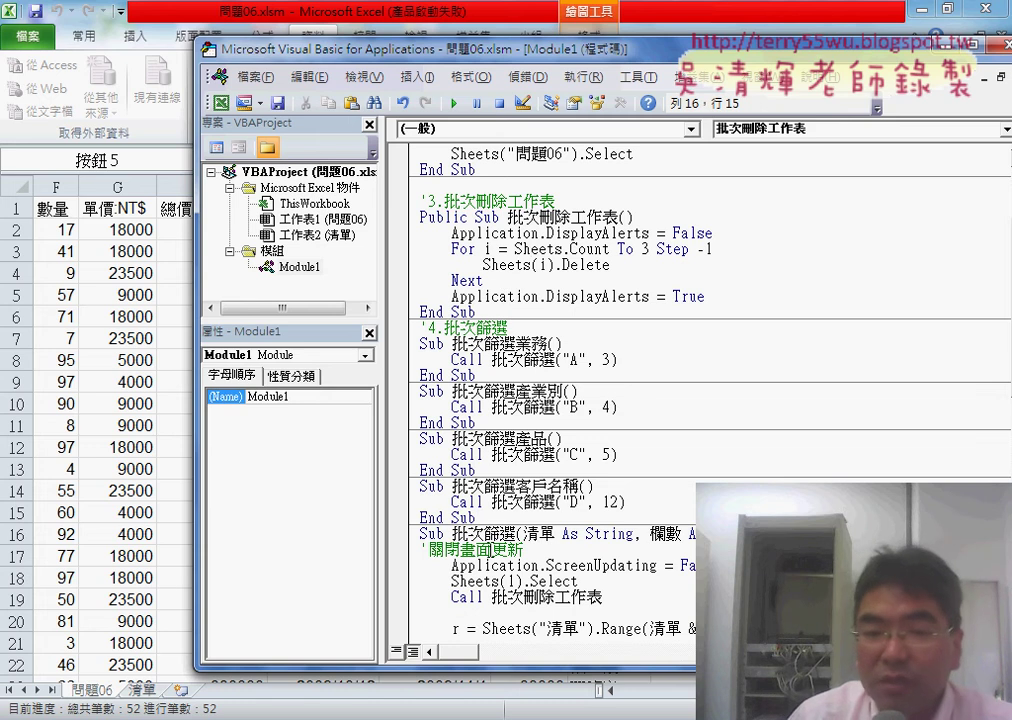
Select and delete the 批次篩選 procedures from the end of Module1.
left_click(421, 537)
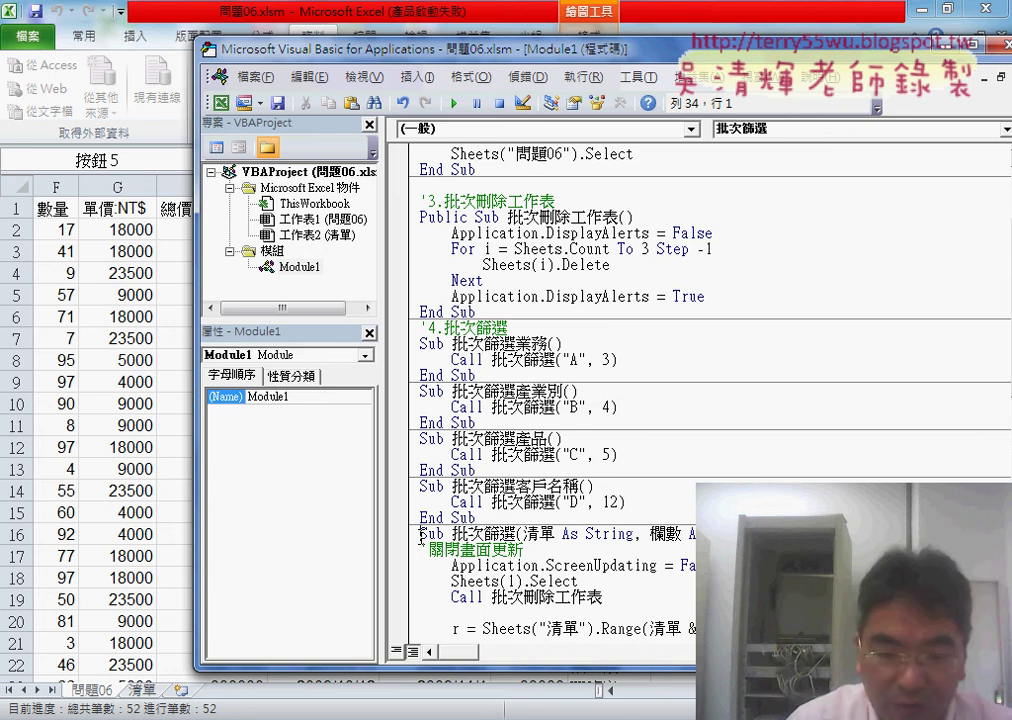
key("shift+End")
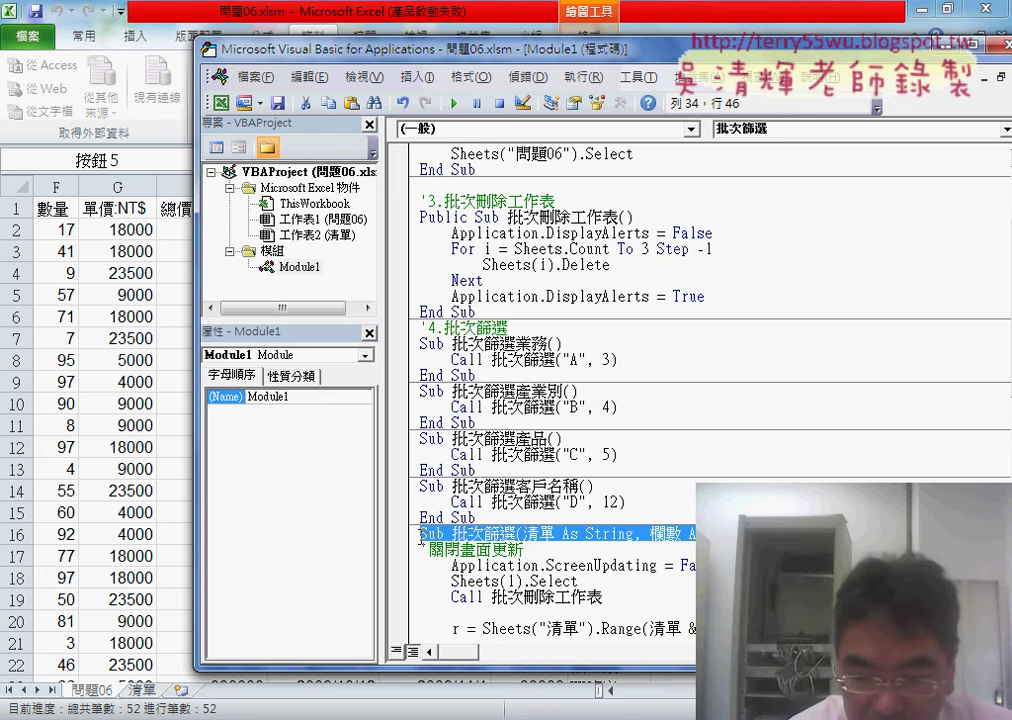
key("shift+Down")
key("shift+Down")
key("shift+Down")
key("shift+Down")
key("shift+Down")
key("shift+Down")
key("shift+Down")
key("shift+Down")
key("shift+Down")
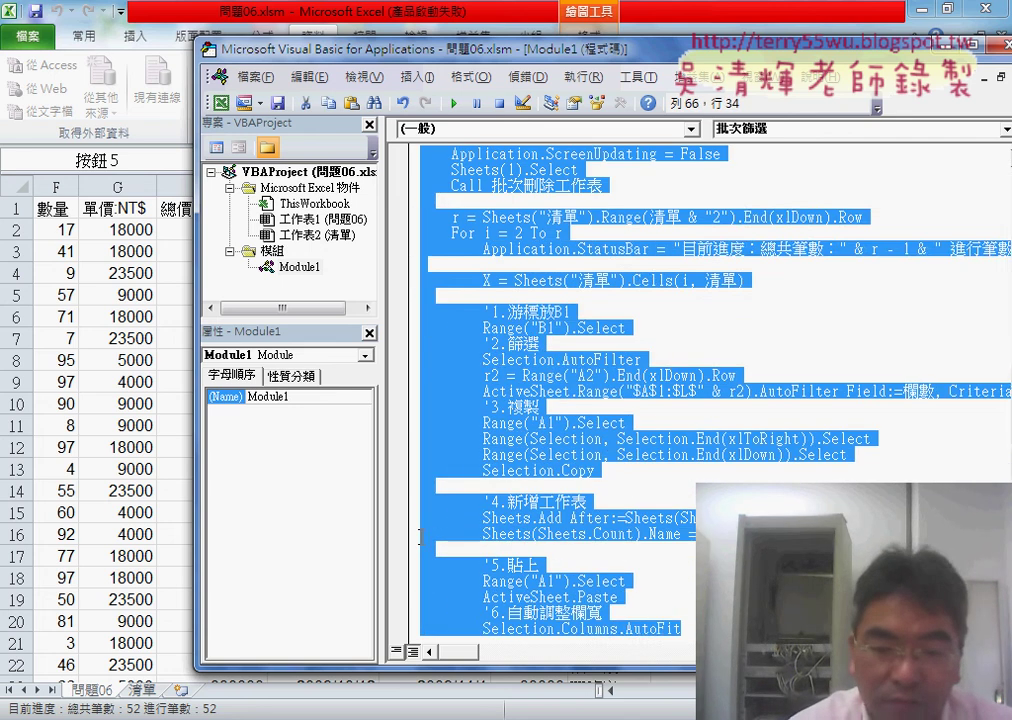
key("shift+Down")
key("shift+Down")
key("shift+Down")
key("Delete")
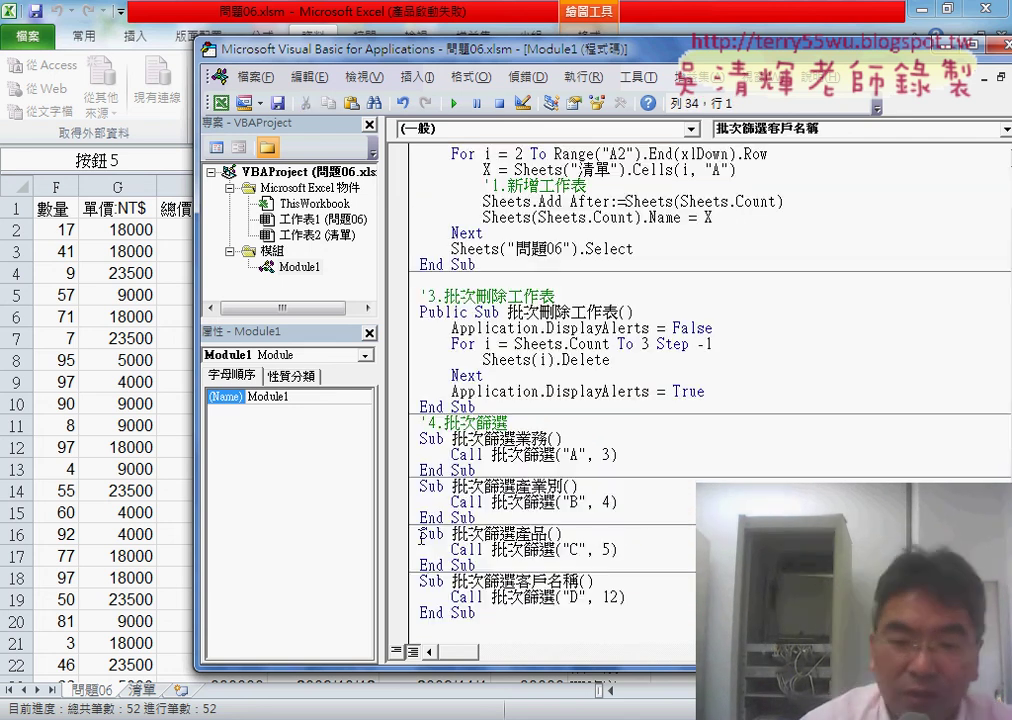
left_click_drag(504, 637, 389, 425)
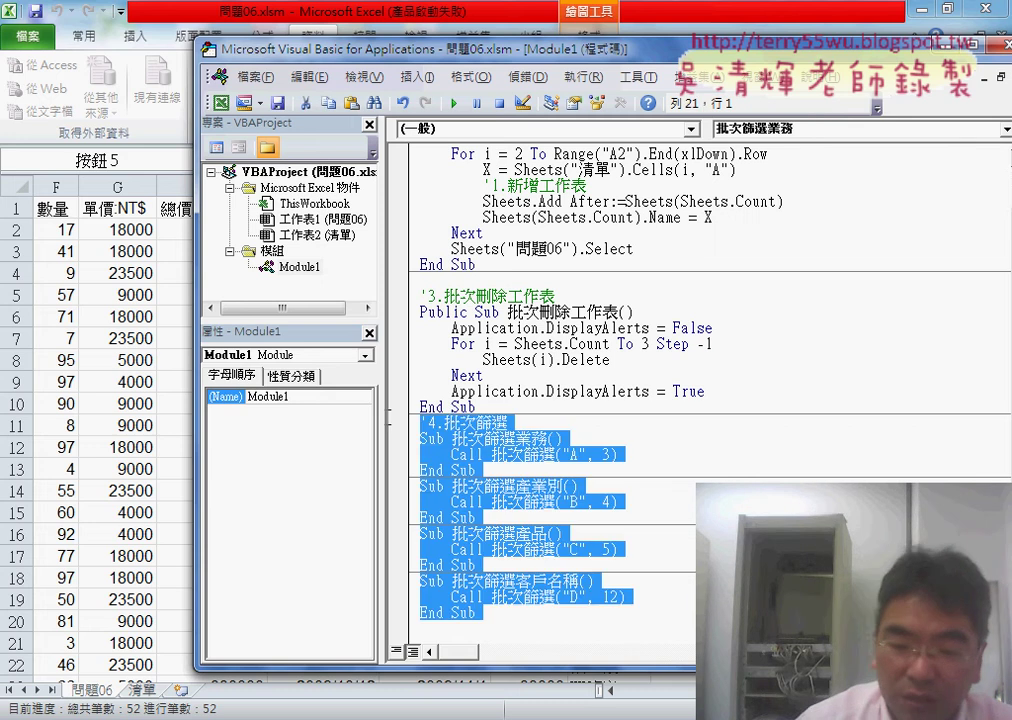
key("Delete")
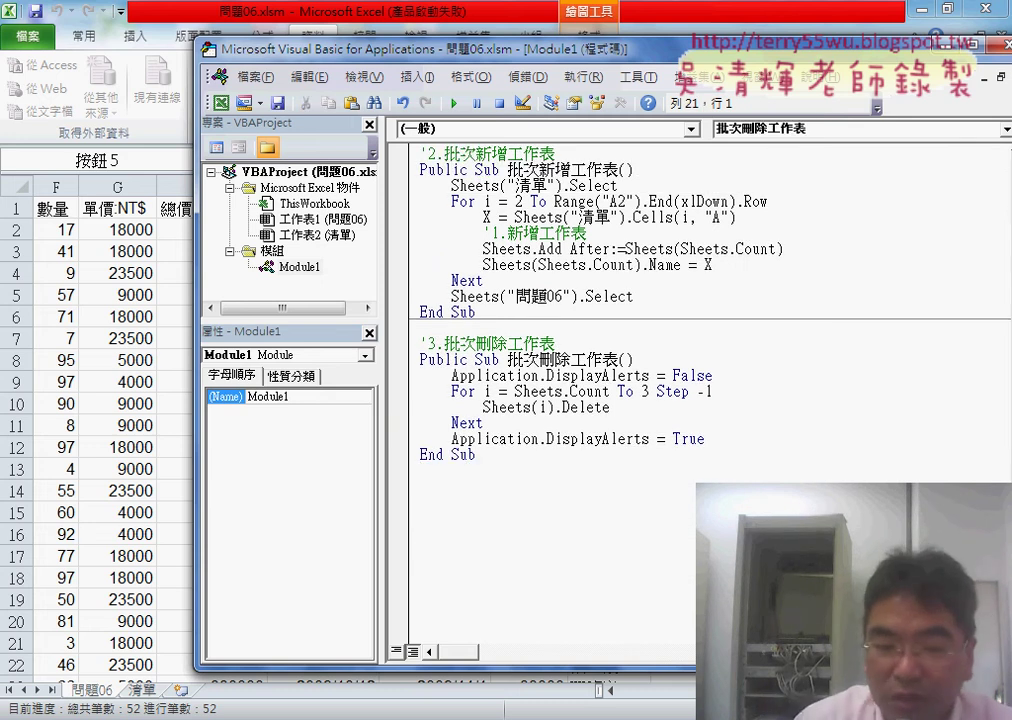
Open the 程式碼 notes document in Chrome and scroll to the 單次篩選業務 section.
left_click(300, 628)
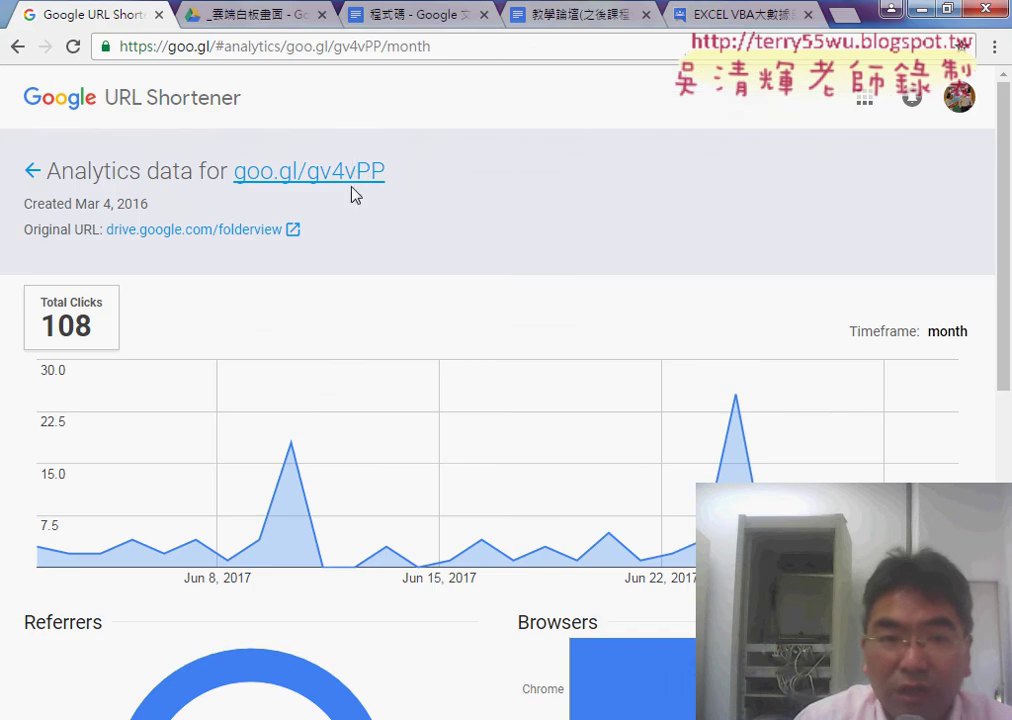
left_click(433, 14)
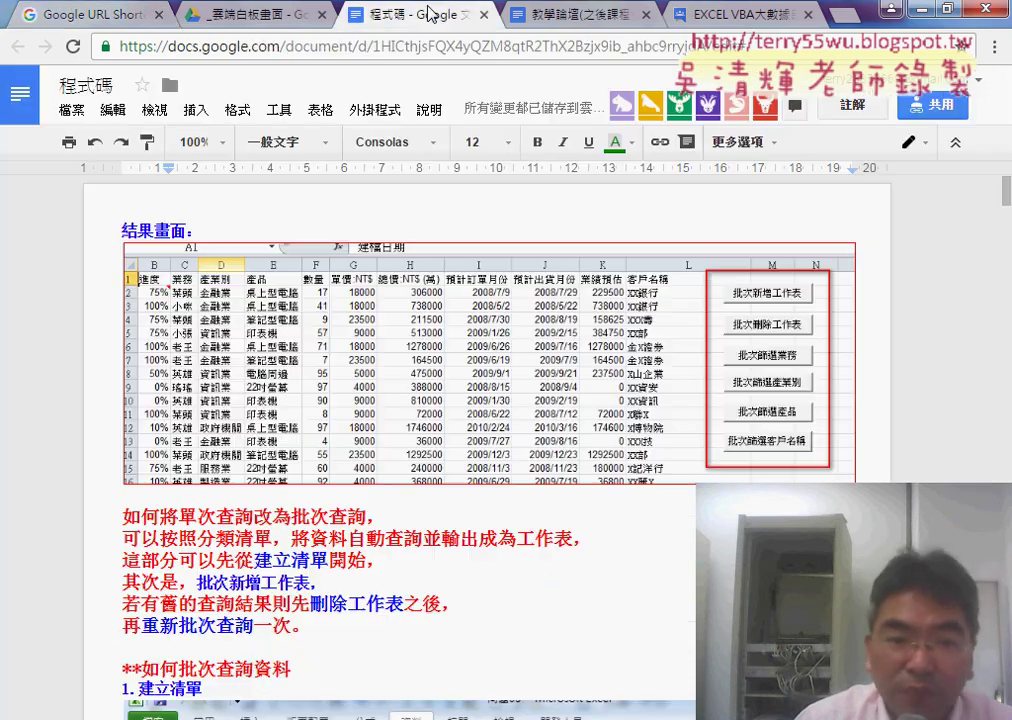
scroll(389, 264, "down", 3)
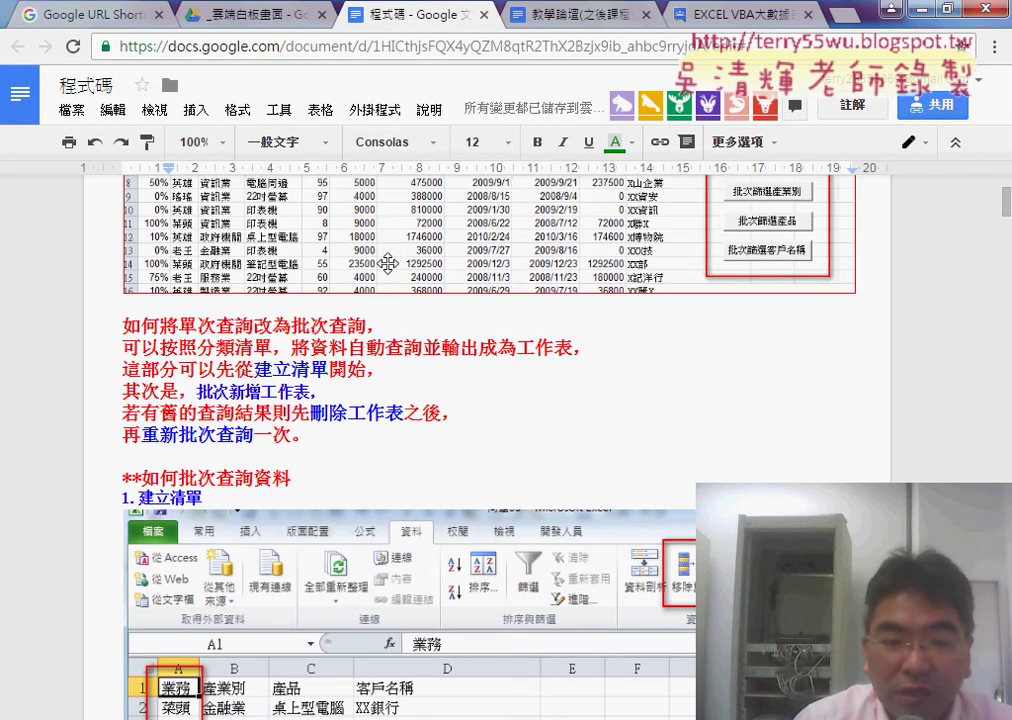
scroll(388, 263, "down", 2)
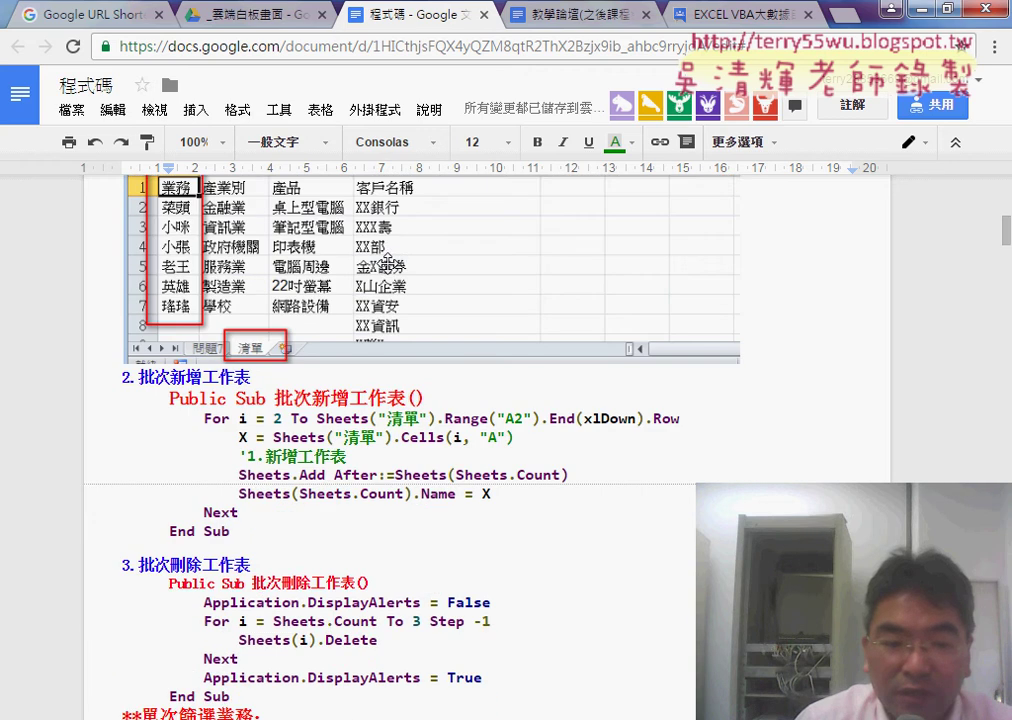
scroll(388, 263, "down", 3)
scroll(389, 264, "down", 2)
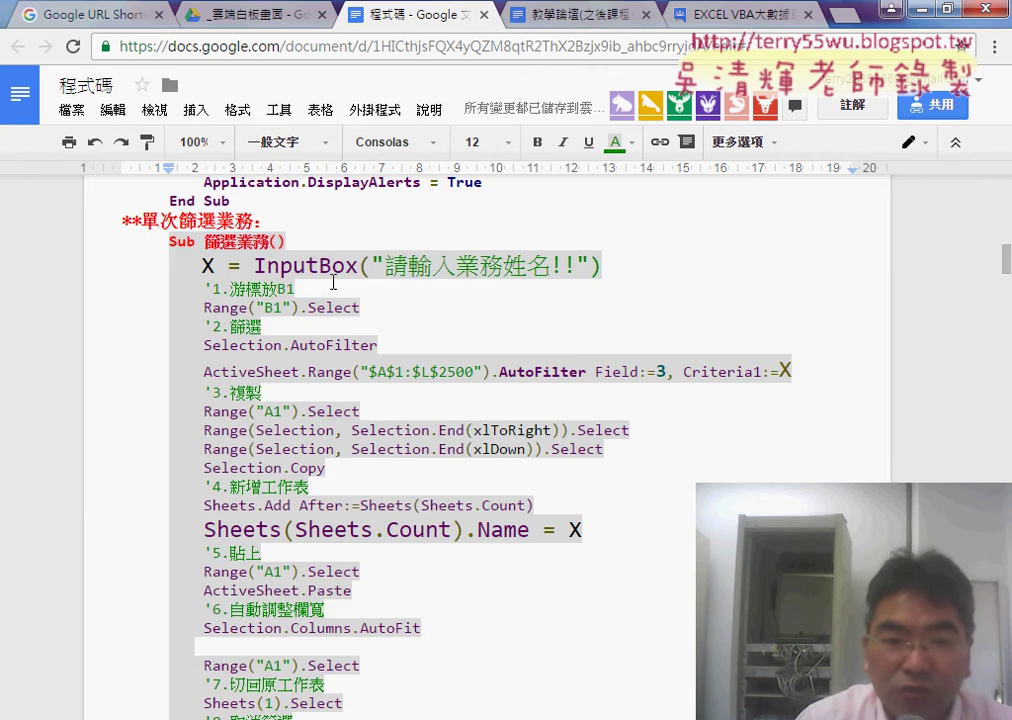
left_click_drag(140, 221, 258, 221)
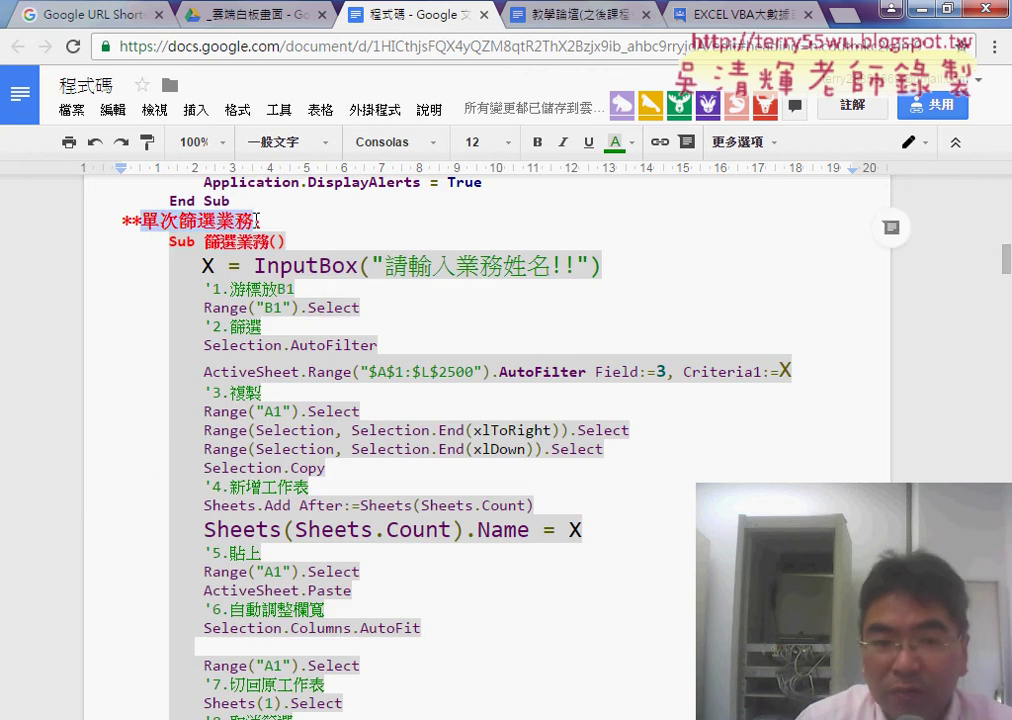
left_click(167, 268)
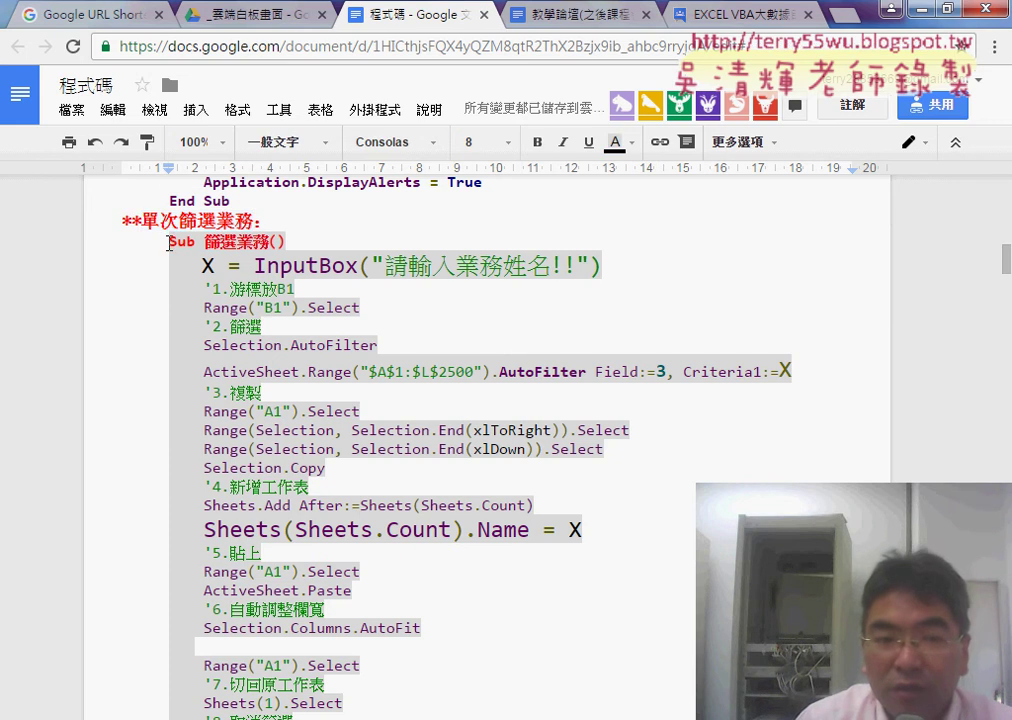
Select the 單次篩選業務 routine from its Sub line through End Sub.
left_click(169, 241)
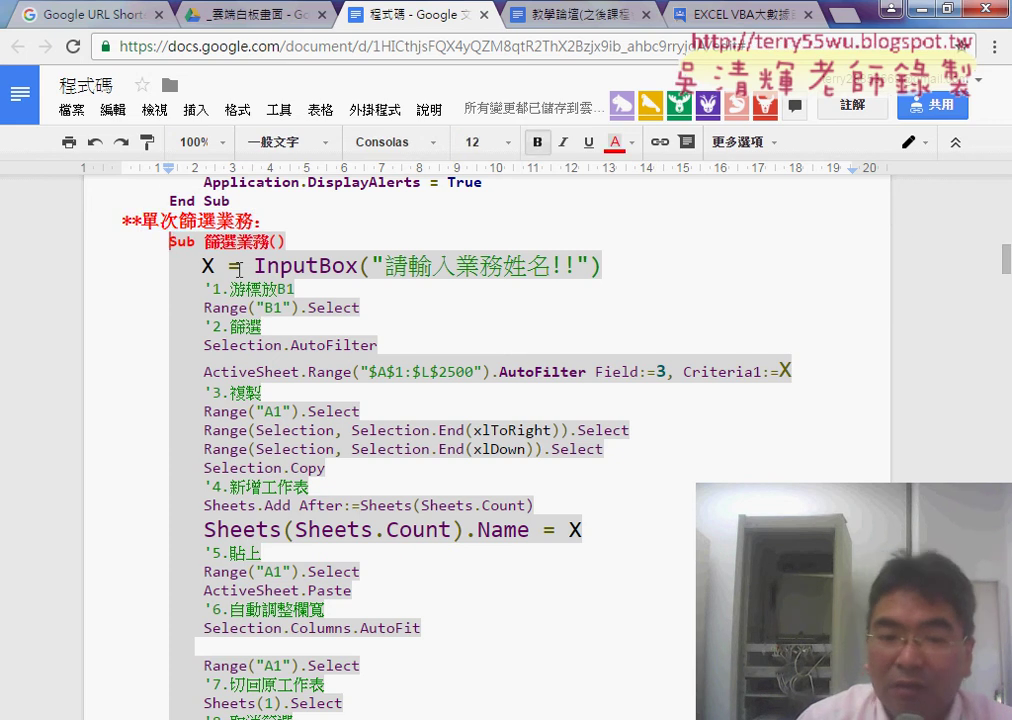
scroll(249, 307, "down", 1)
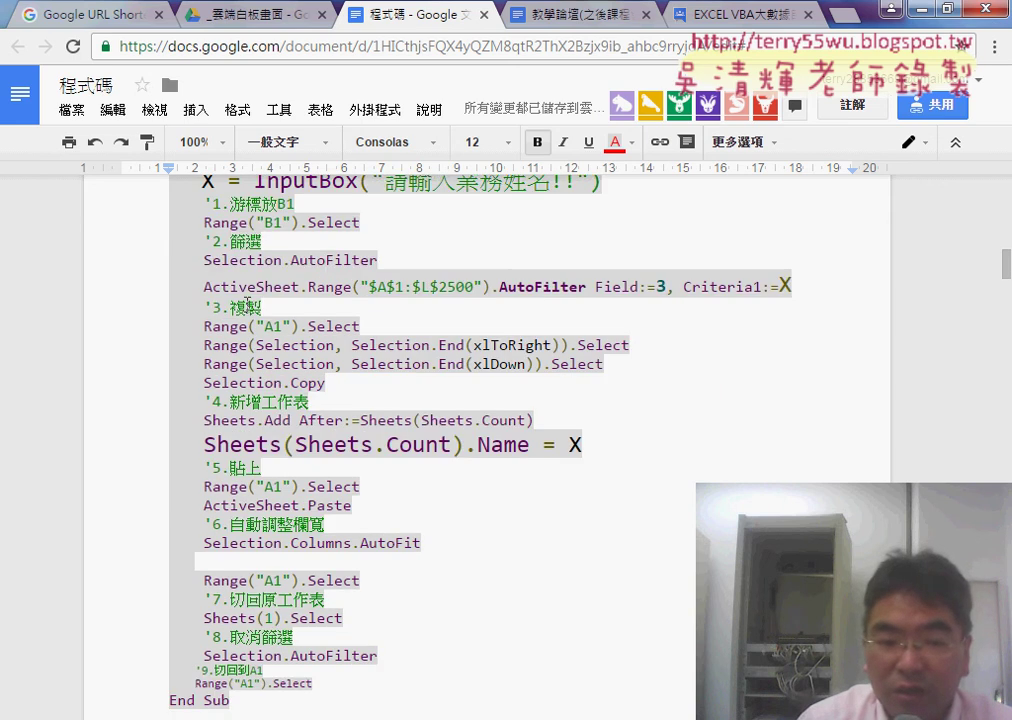
scroll(270, 420, "down", 1)
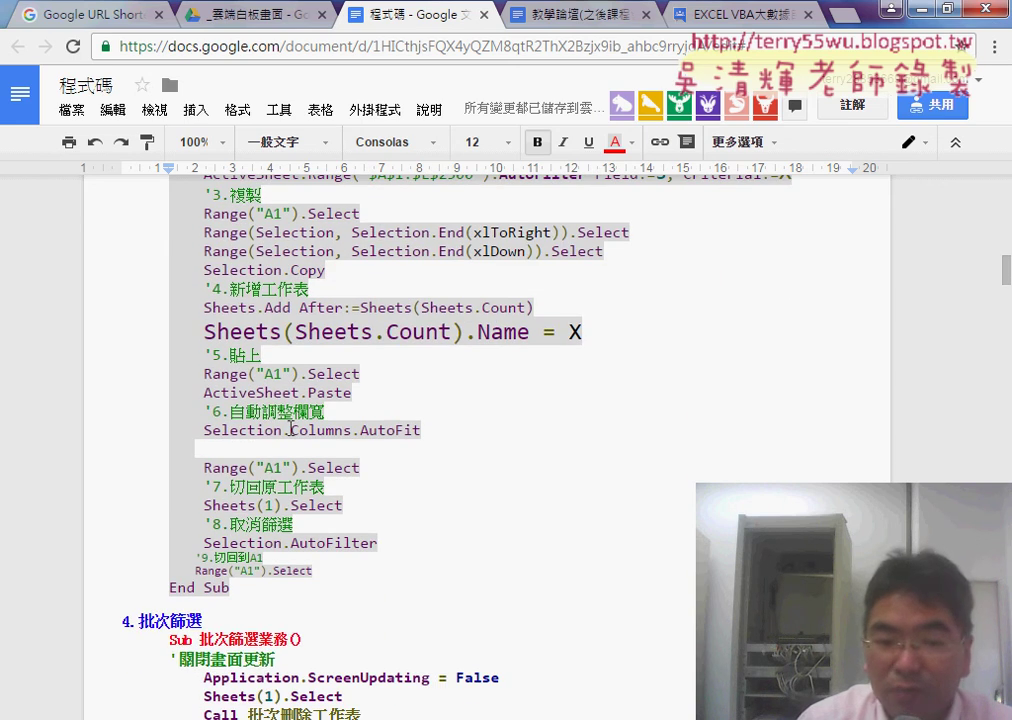
left_click(254, 589, "shift")
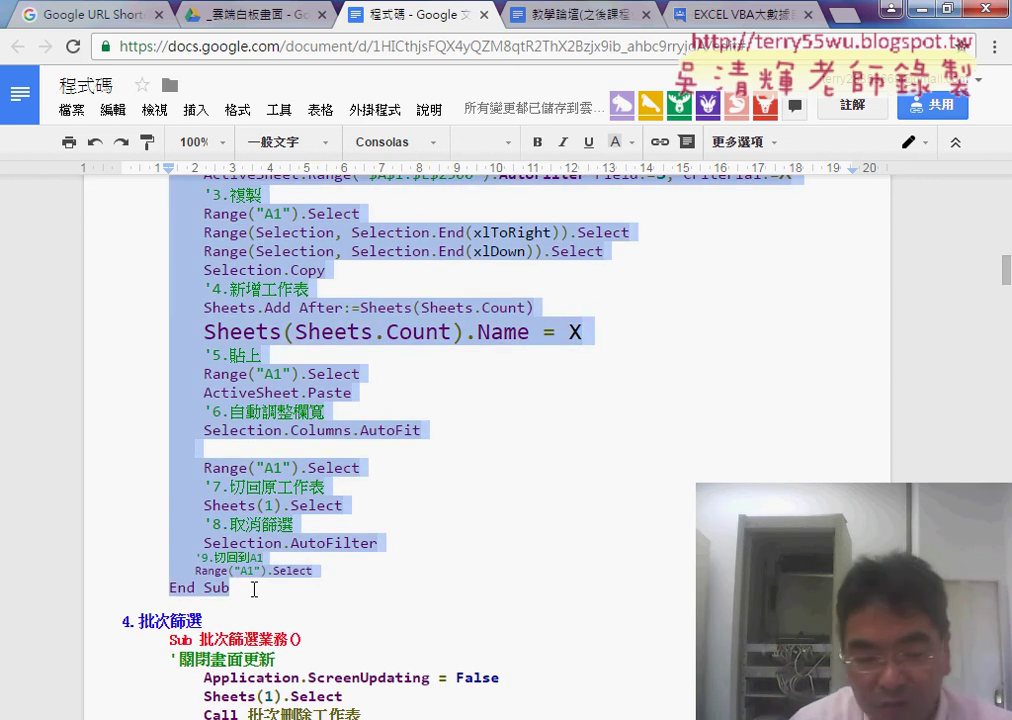
Paste the copied 篩選業務 routine at the end of Module1 and select its name.
key("alt+Tab")
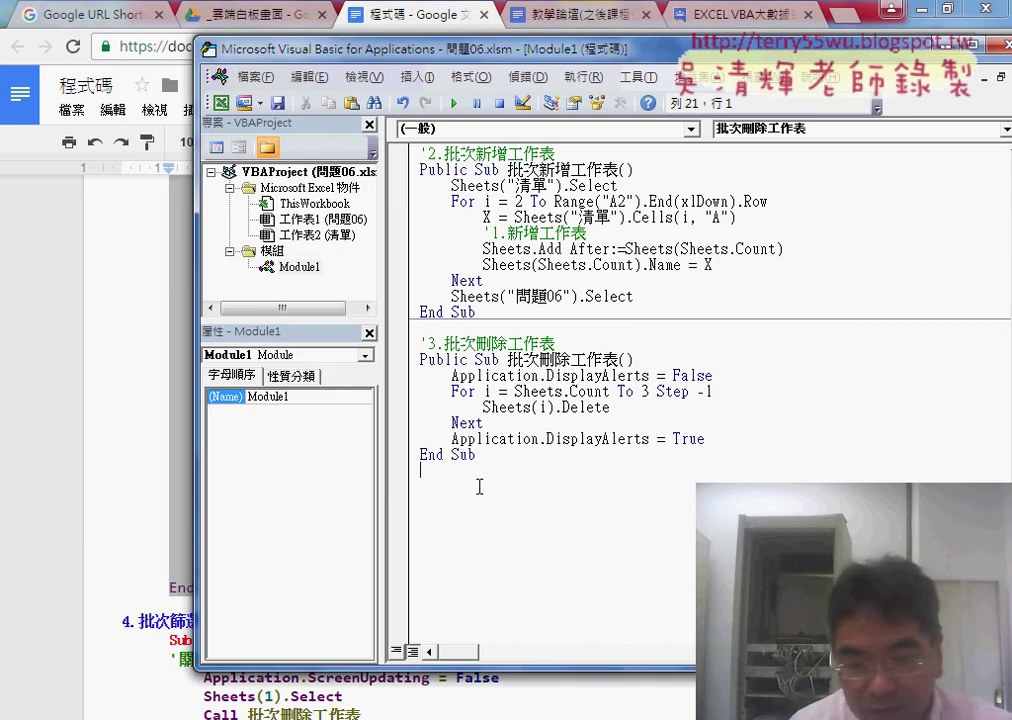
type("Sub 篩選業務()     X = InputBox(\"請輸入業務姓名!!\")     '1.游標放B1     Range(\"B1\").Select     '2.篩選     Selection.AutoFilter     ActiveSheet.Range(\"$A$1:$L$2500\").AutoFilter Field:=3, Criteria1:=X     '3.複製     Range(\"A1\").Select     Range(Selection, Selection.End(xlToRight)).Select     Range(Selection, Selection.End(xlDown)).Select     Selection.Copy     '4.新增工作表     Sheets.Add After:=Sheets(Sheets.Count)     Sheets(Sheets.Count).Name = X     '5.貼上     Range(\"A1\").Select     ActiveSheet.Paste     '6.自動調整欄寬     Selection.Columns.AutoFit      Range(\"A1\").Select     '7.切回原工作表     Sheets(1).Select     '8.取消篩選     Selection.AutoFilter     '9.切回到A1     Range(\"A1\").Select End Sub")
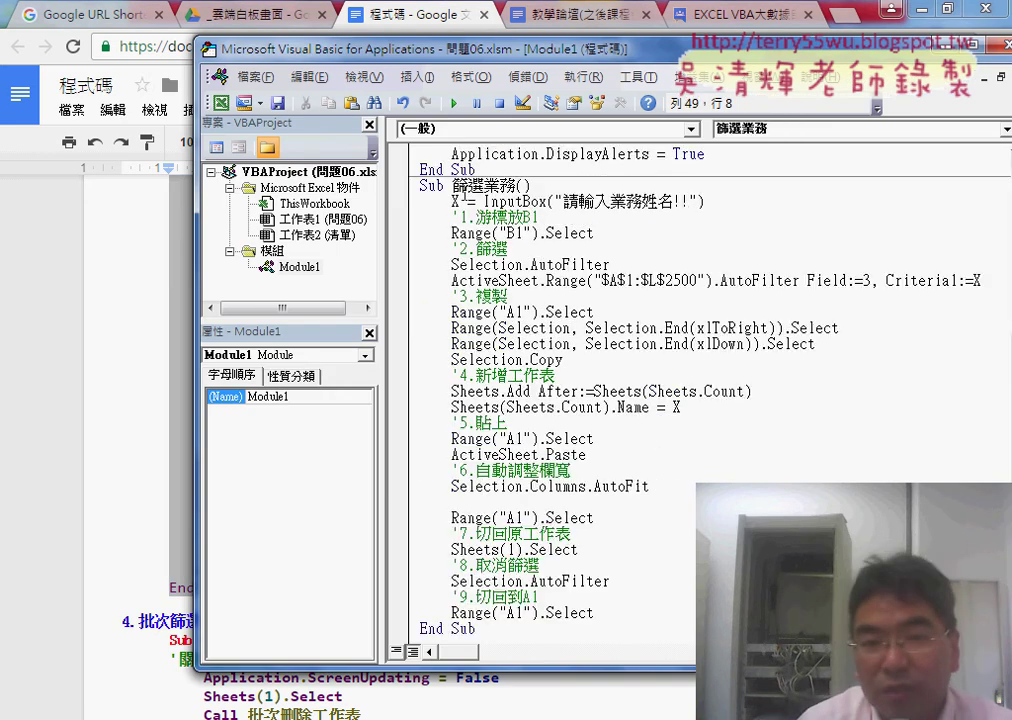
left_click_drag(453, 186, 514, 186)
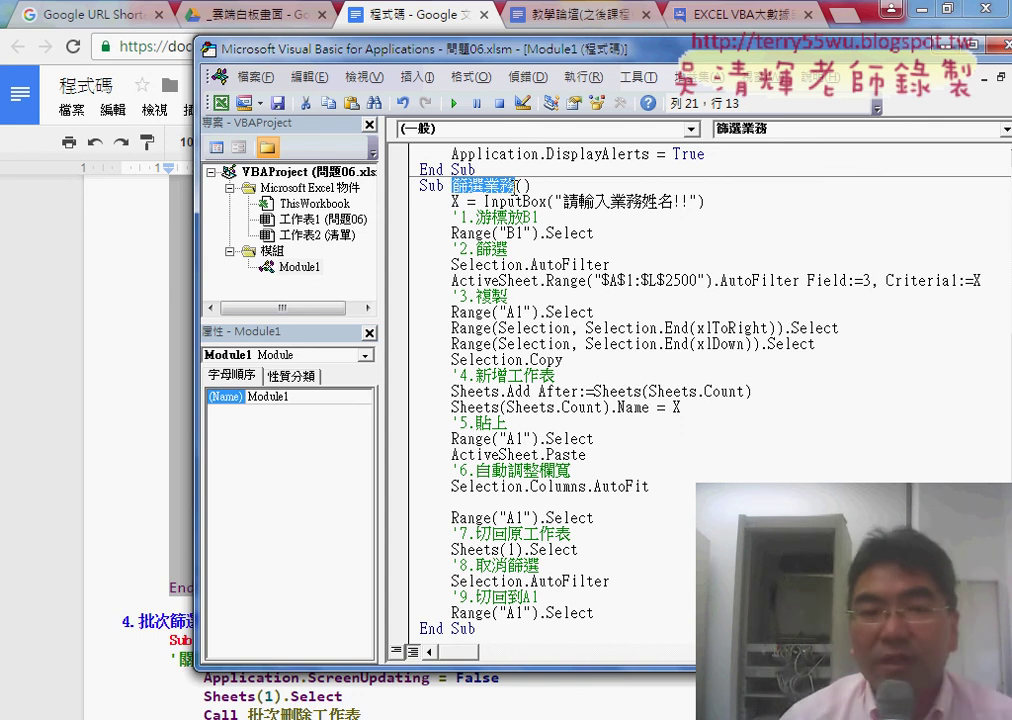
Rename the pasted procedure to 批次篩選業務 and move the editor aside to show 問題06.
left_click(460, 187)
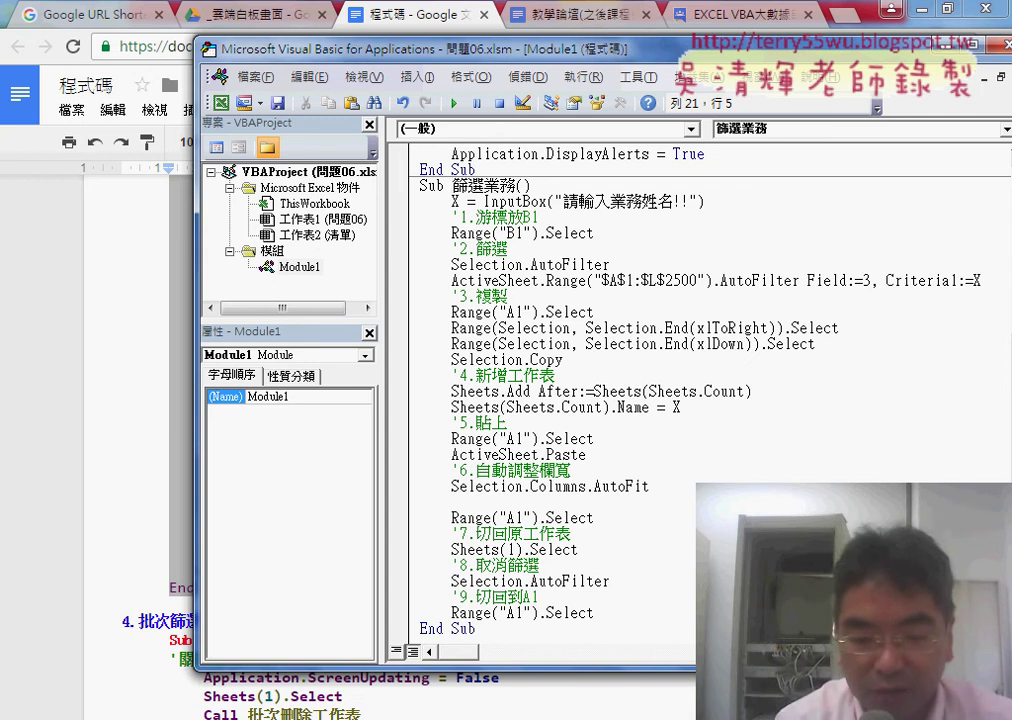
key("Delete")
type("批")
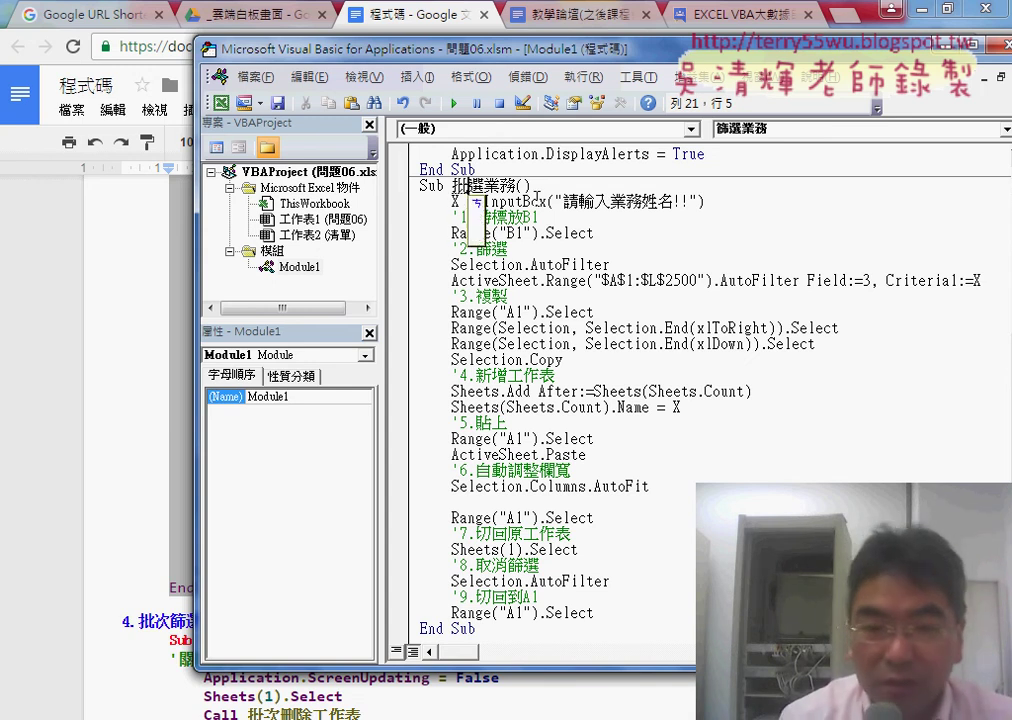
type("次篩")
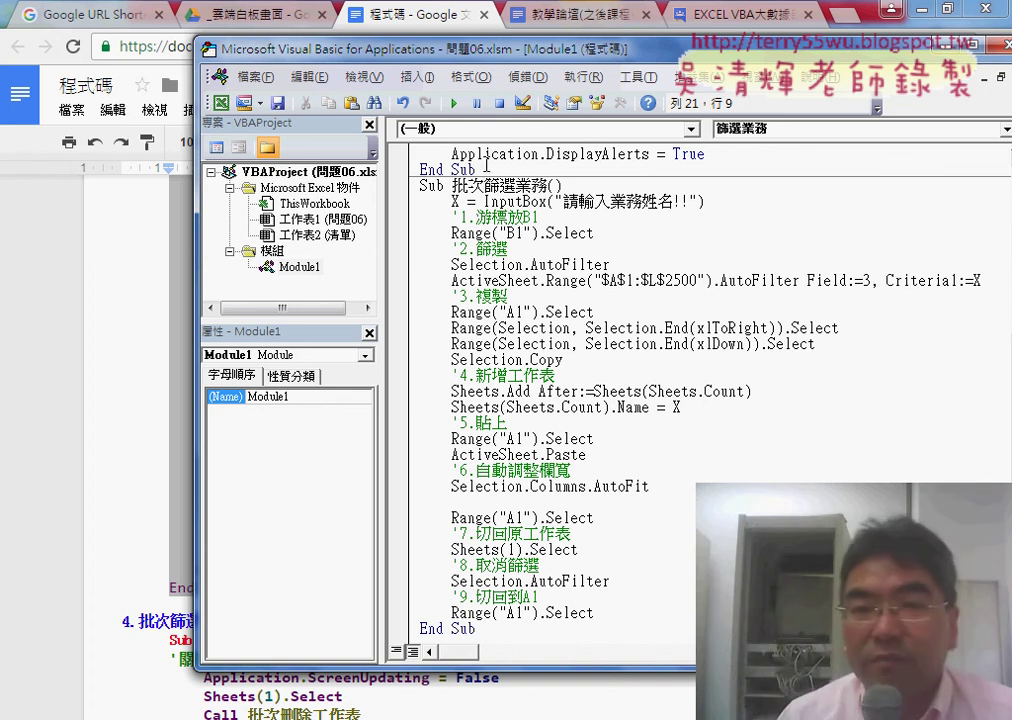
left_click_drag(485, 62, 352, 55)
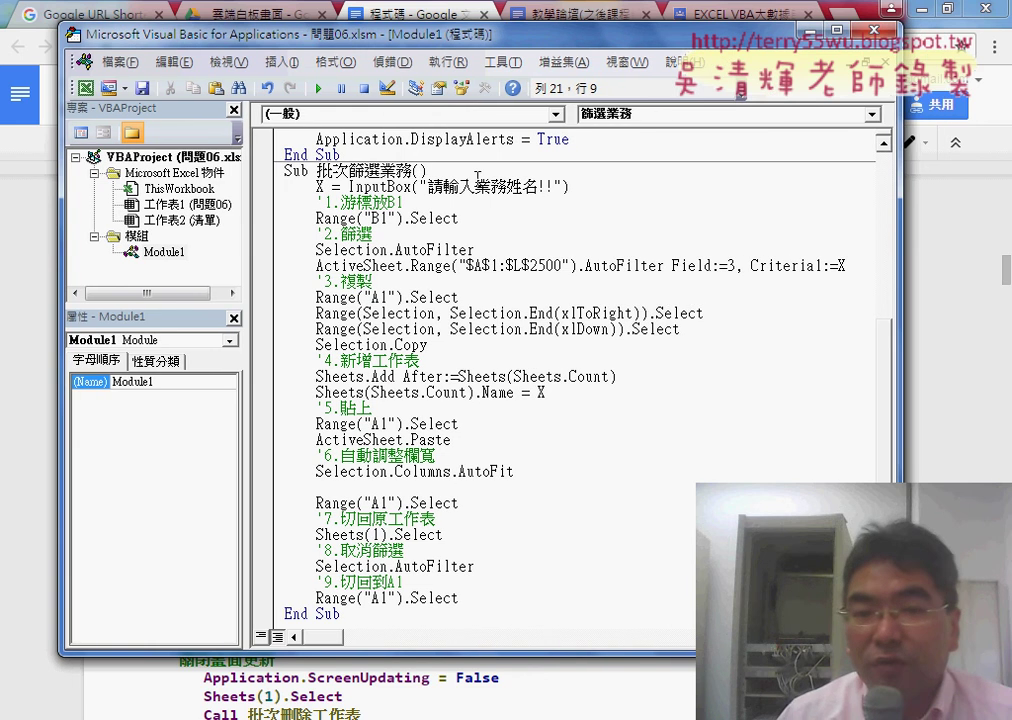
left_click(476, 173)
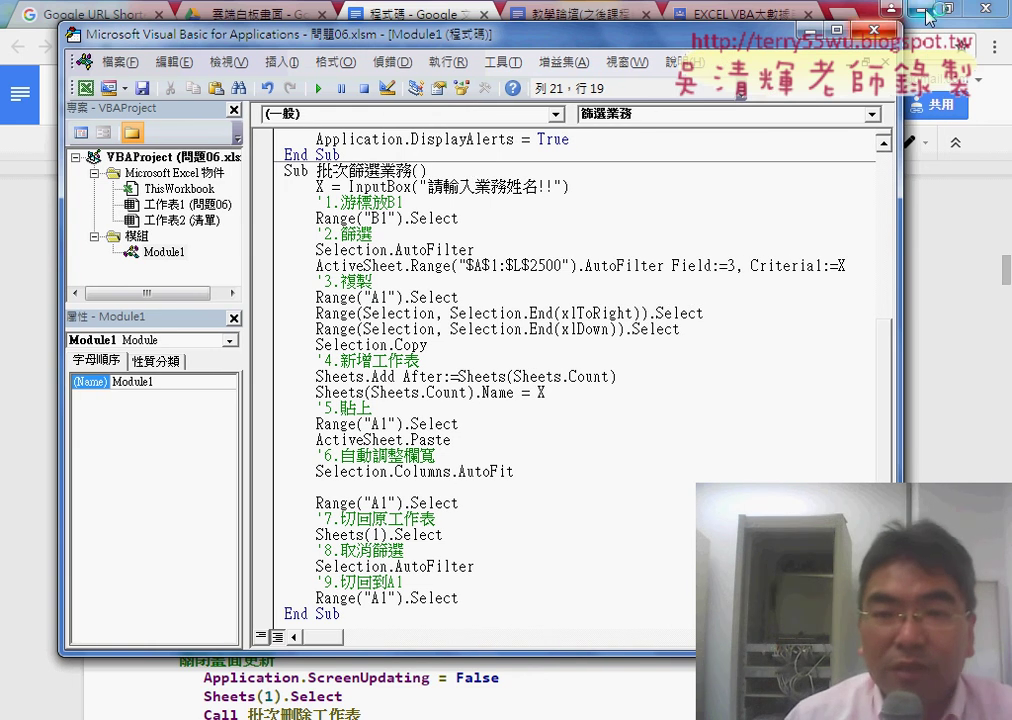
left_click_drag(480, 34, 590, 33)
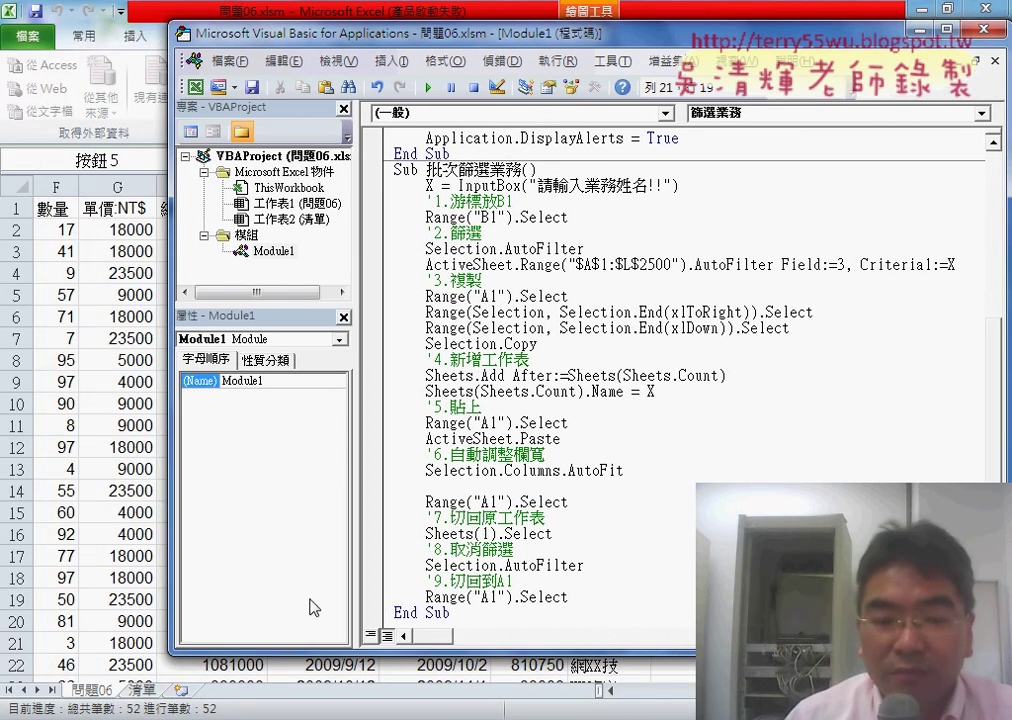
Check the first salesperson name in 清單 cell A2, then return to the InputBox line.
left_click(143, 690)
left_click(56, 229)
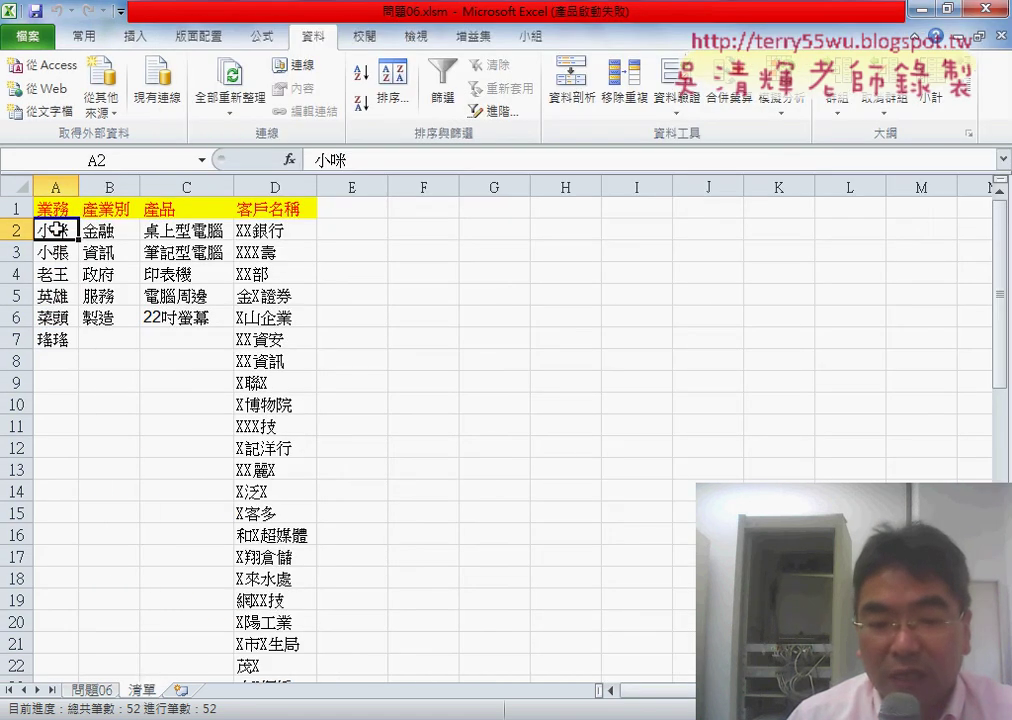
key("alt+F11")
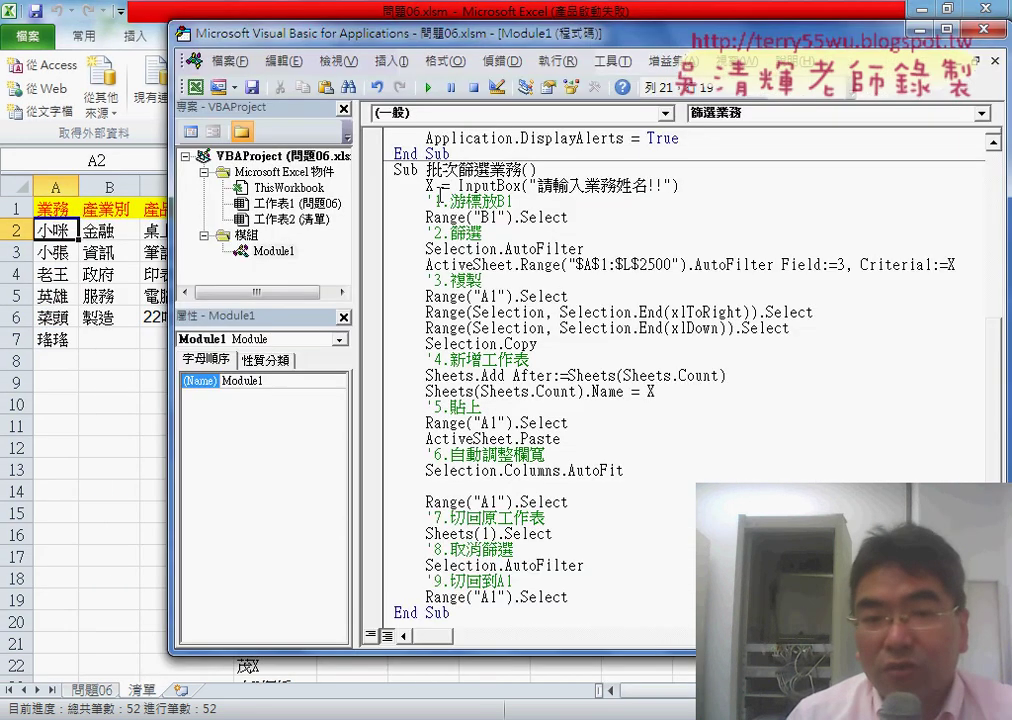
left_click(430, 186)
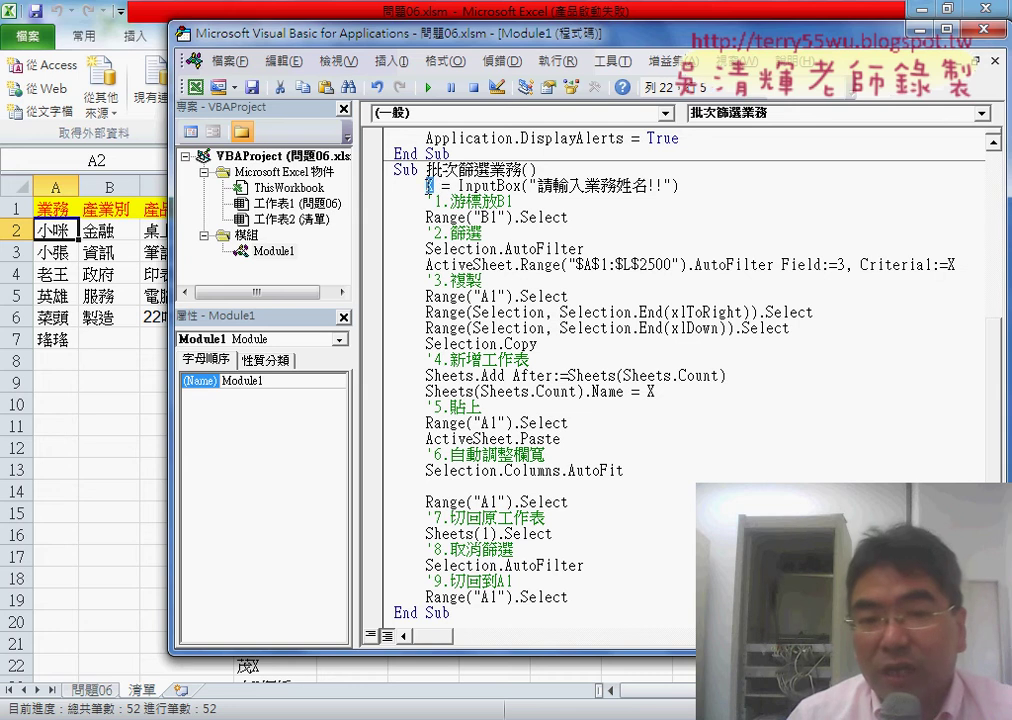
left_click_drag(458, 186, 680, 186)
Insert a new line below the Sub line and type 'for i=2' on it.
left_click(655, 170)
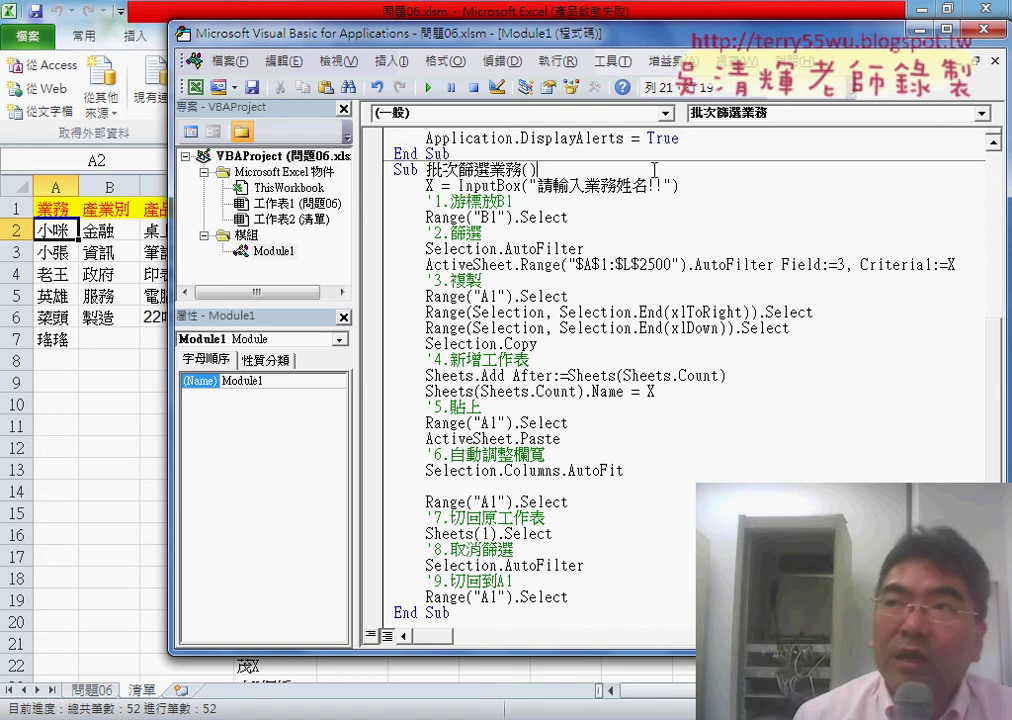
key("Return")
key("Return")
left_click(427, 186)
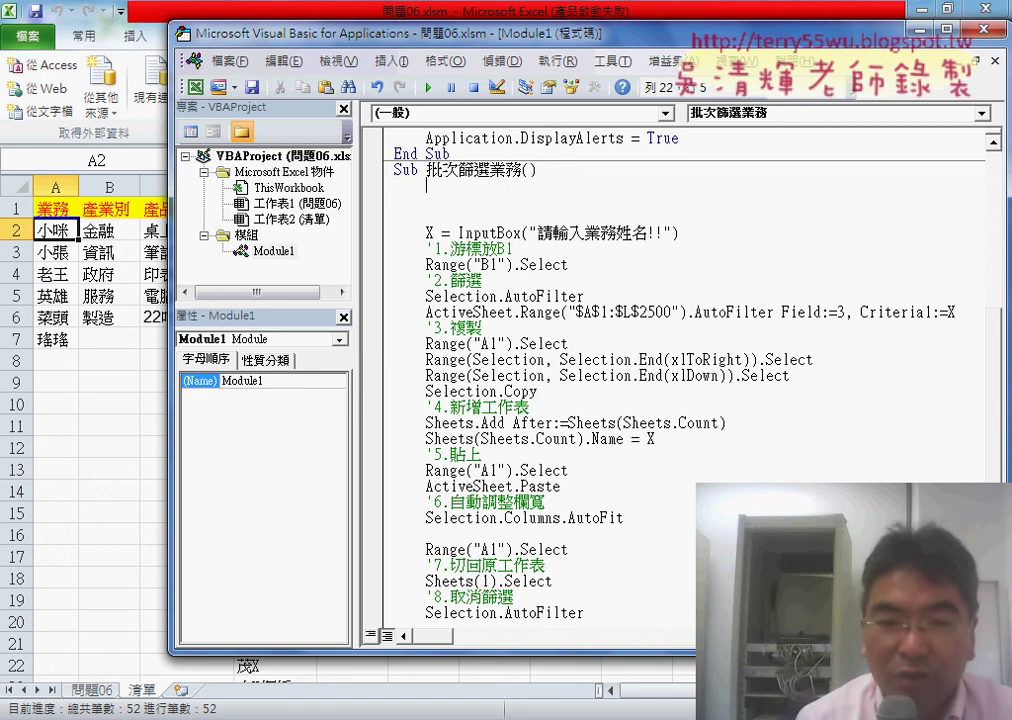
key("ctrl+j")
key("Escape")
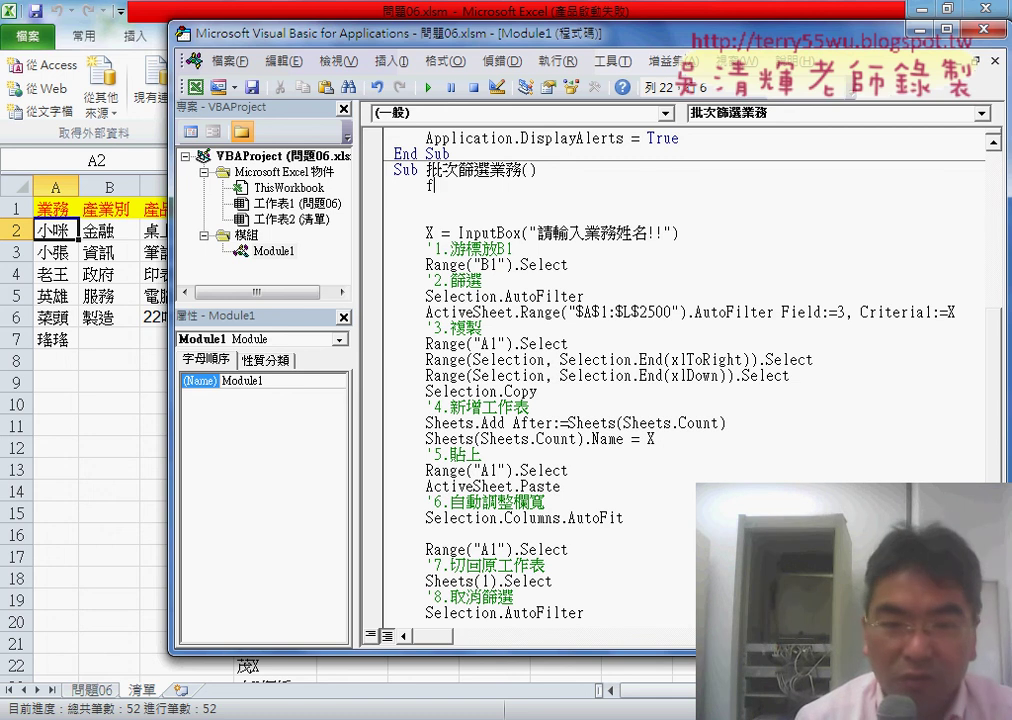
type("for i")
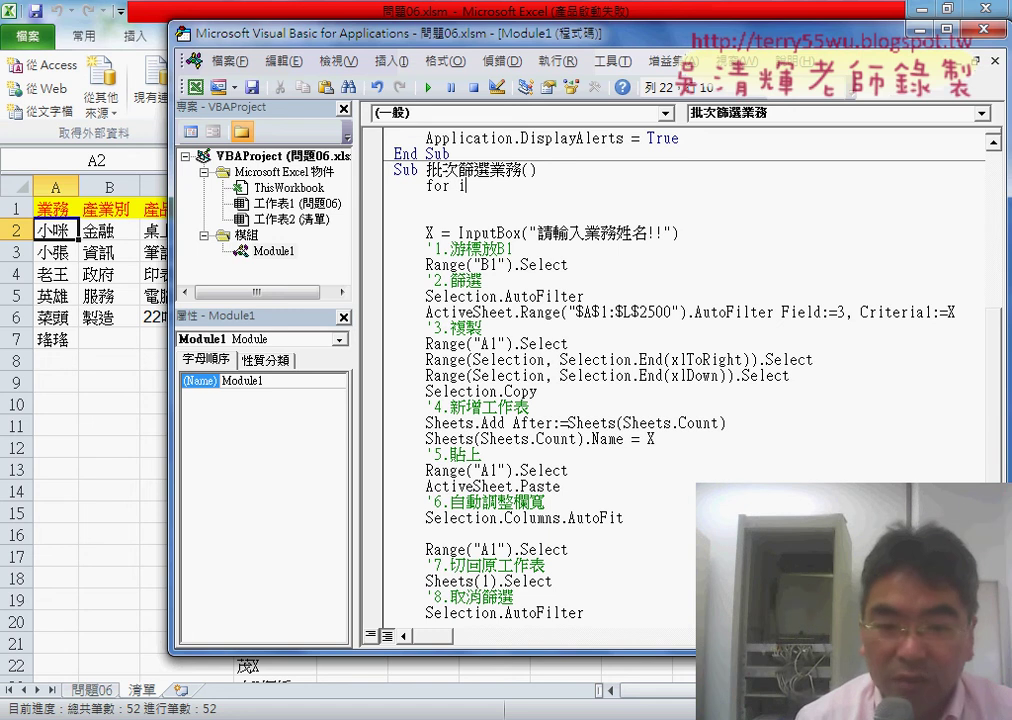
type("=")
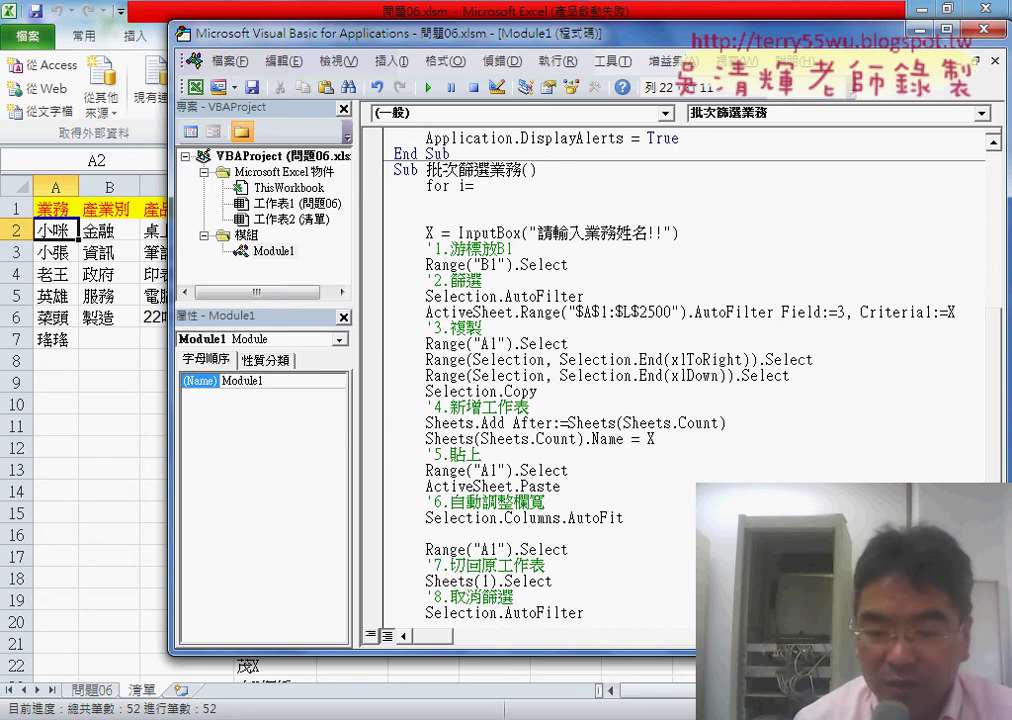
type("2")
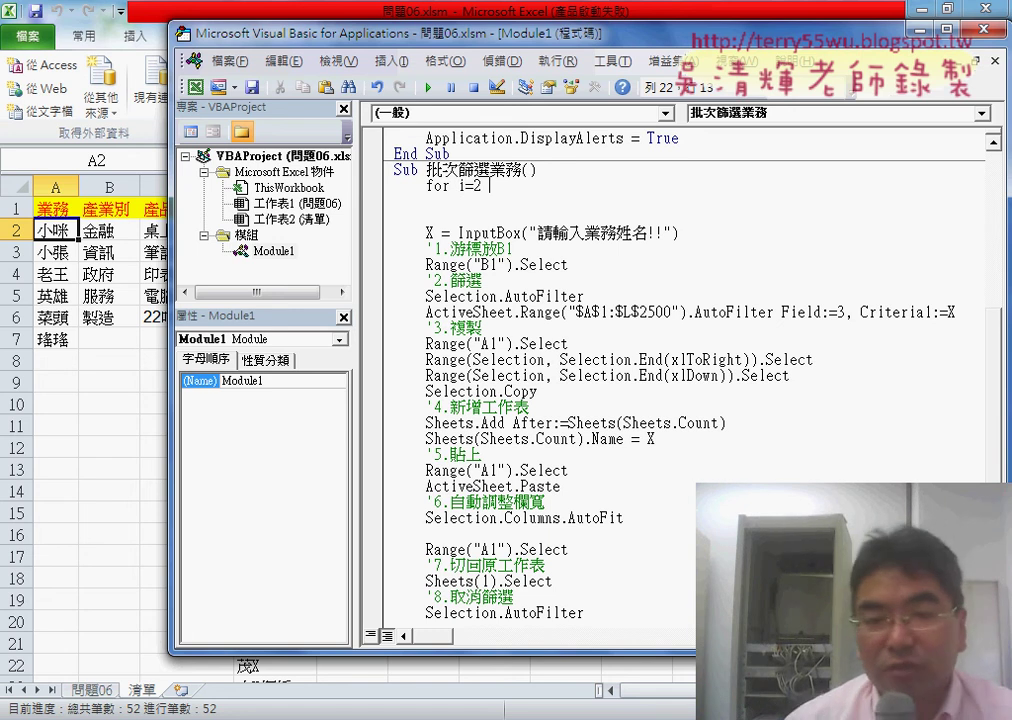
scroll(612, 177, "up", 4)
Dismiss the 'must be To' compile error raised by the unfinished For line.
scroll(612, 177, "up", 2)
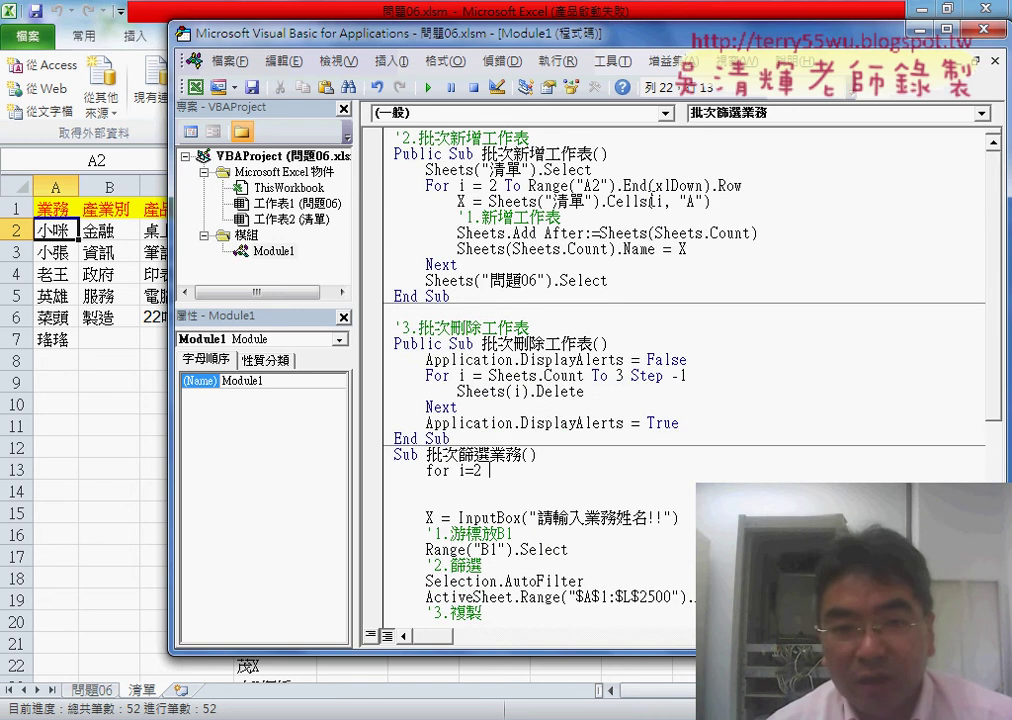
left_click(469, 190)
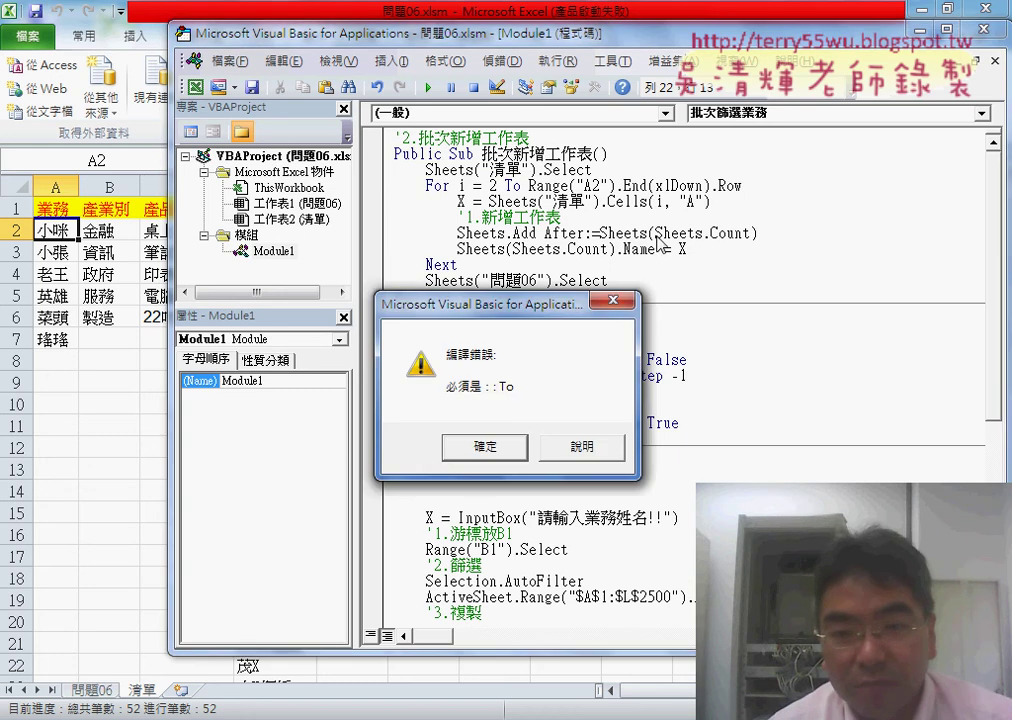
left_click(483, 504)
Copy the For i = 2 To Range("A2").End(xlDown).Row and X = Sheets("清單") lines from 批次新增工作表.
left_click_drag(742, 186, 426, 186)
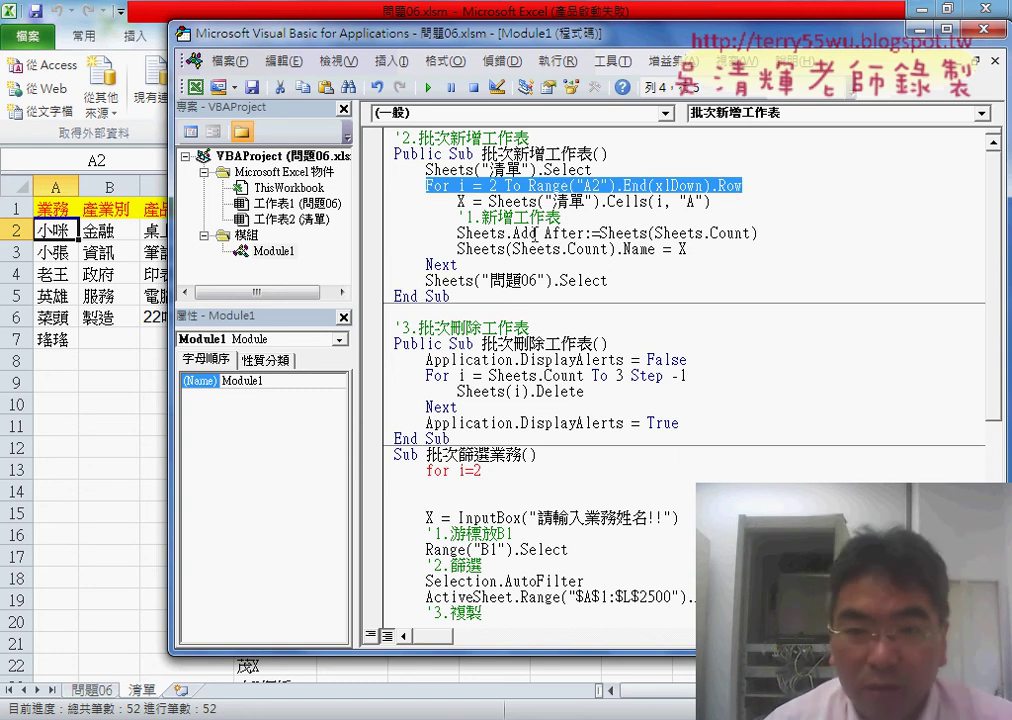
left_click_drag(729, 203, 426, 186)
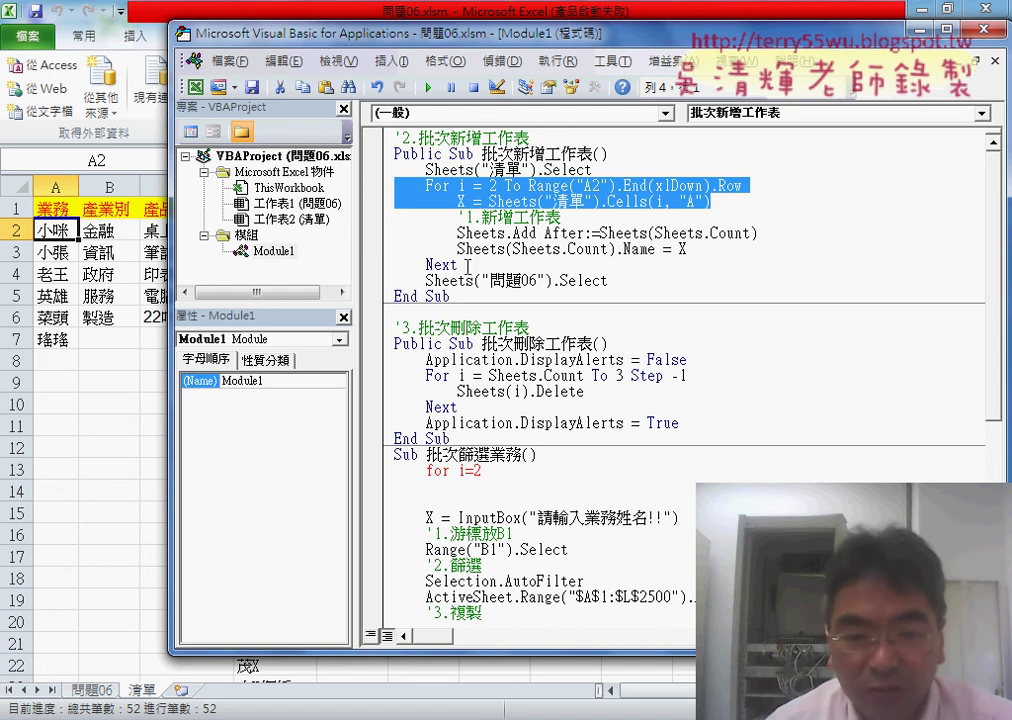
left_click_drag(491, 472, 385, 470)
Paste the copied For and X = Sheets("清單").Cells(i, "A") lines over the unfinished for line and add a closing Next.
key("ctrl+v")
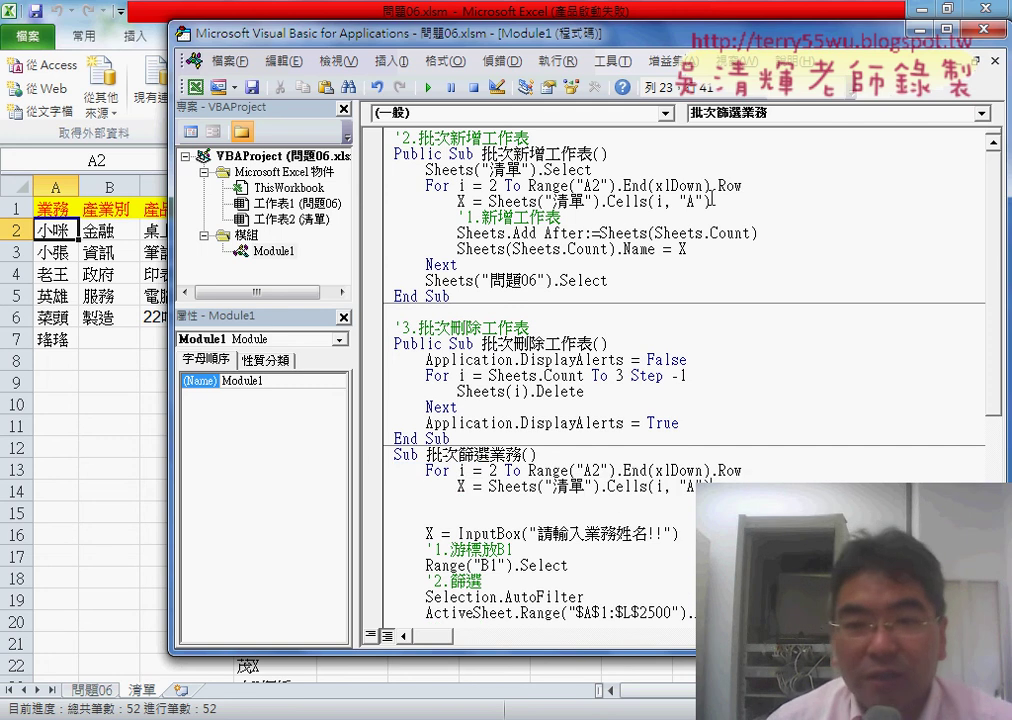
left_click_drag(712, 201, 379, 181)
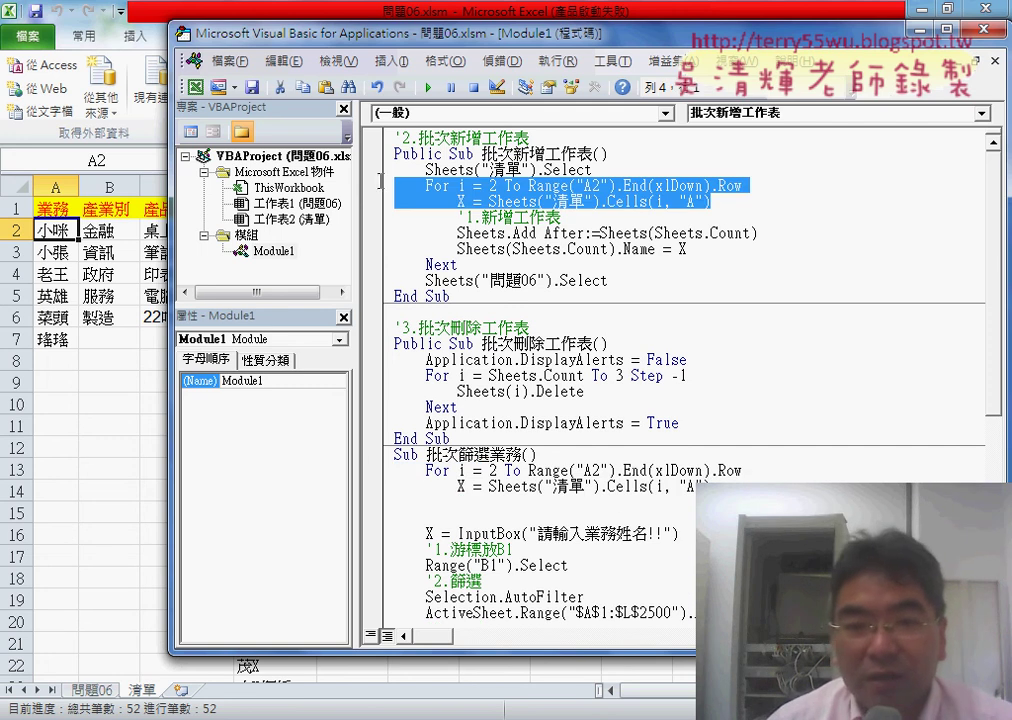
left_click(427, 515)
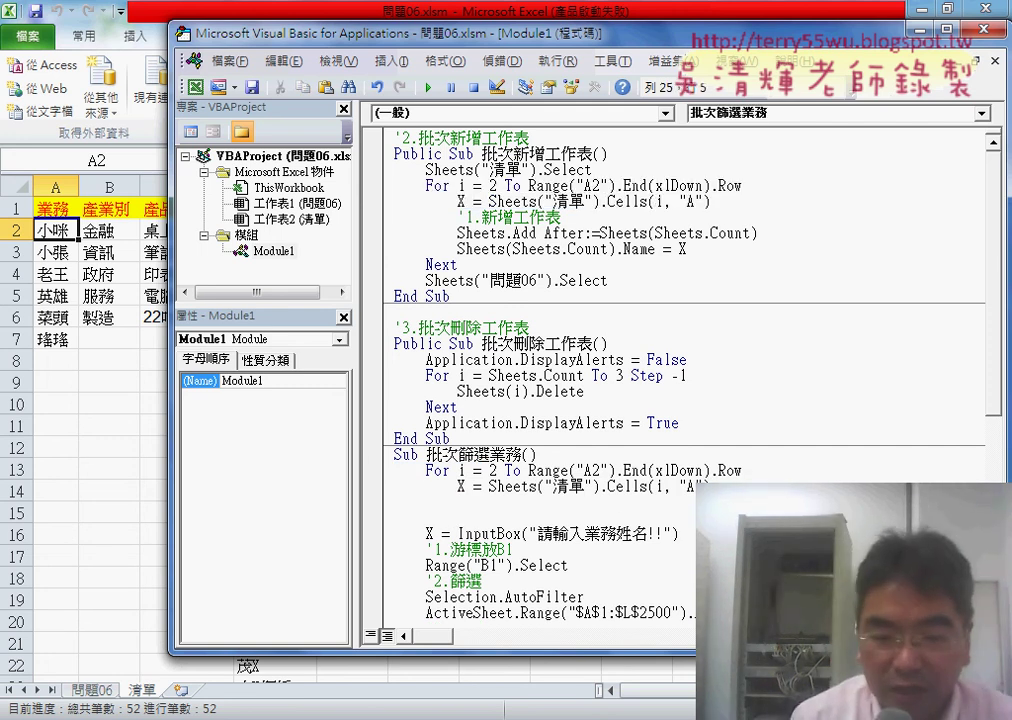
key("Return")
type("nex")
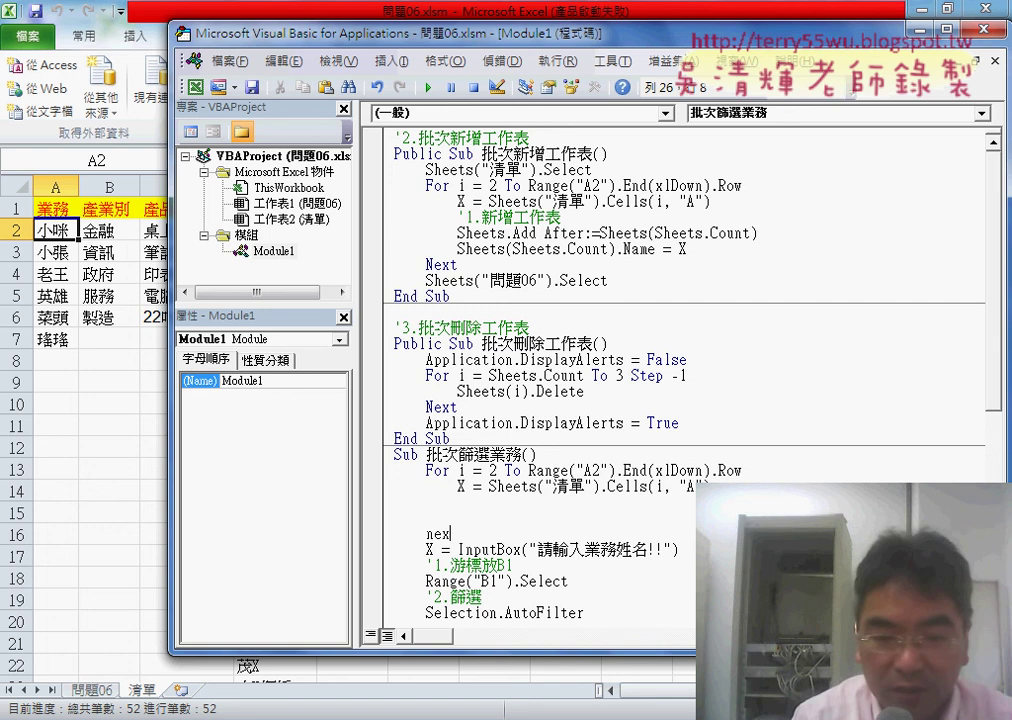
type("t")
left_click(521, 581)
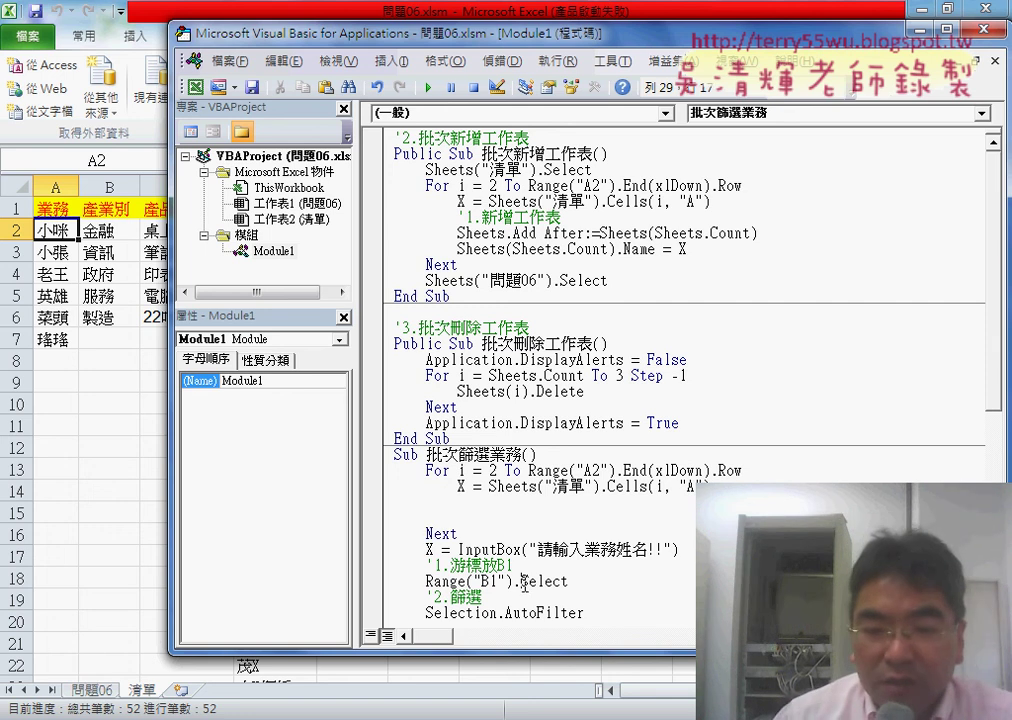
left_click(378, 552)
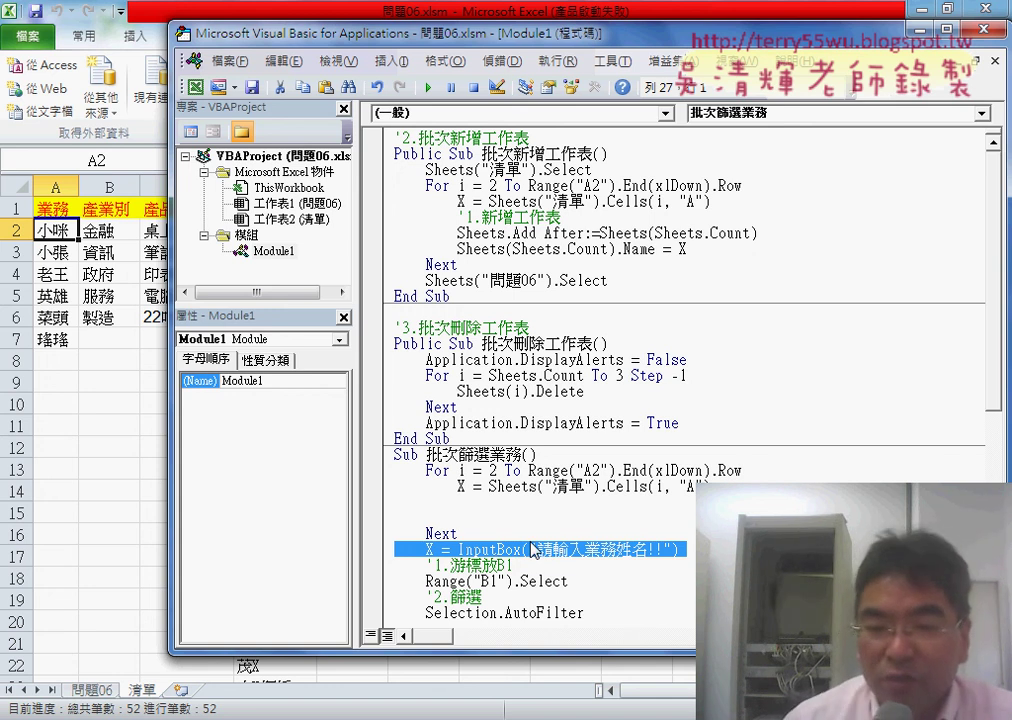
Delete the InputBox line and move the nine filtering steps inside the For loop.
key("Delete")
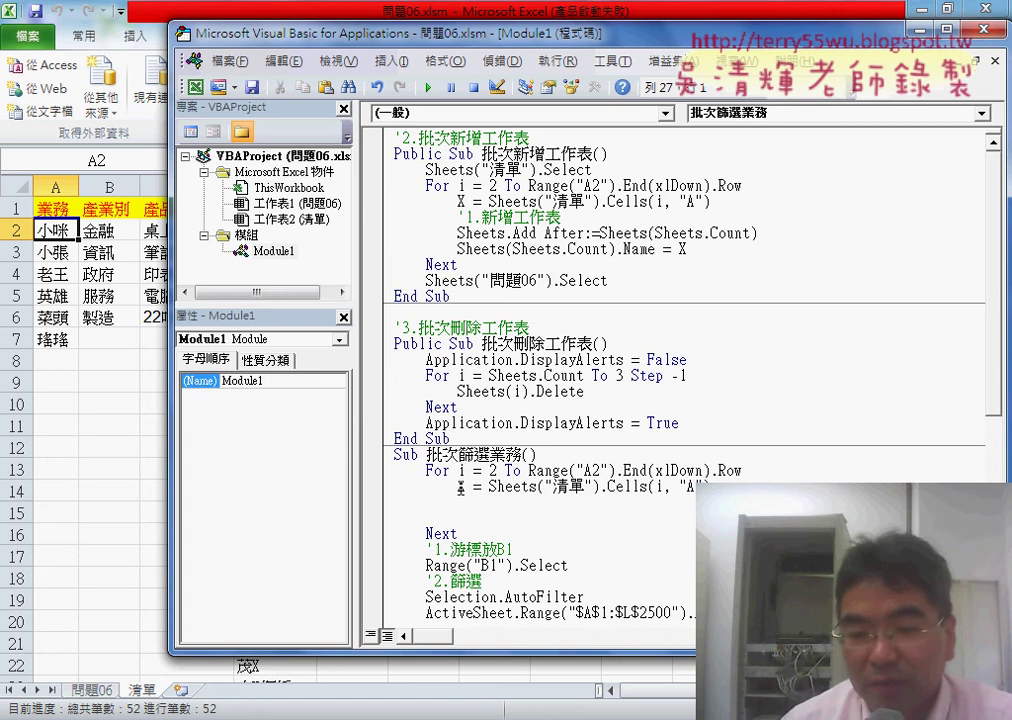
left_click(397, 549)
scroll(428, 466, "down", 1)
scroll(428, 466, "down", 1)
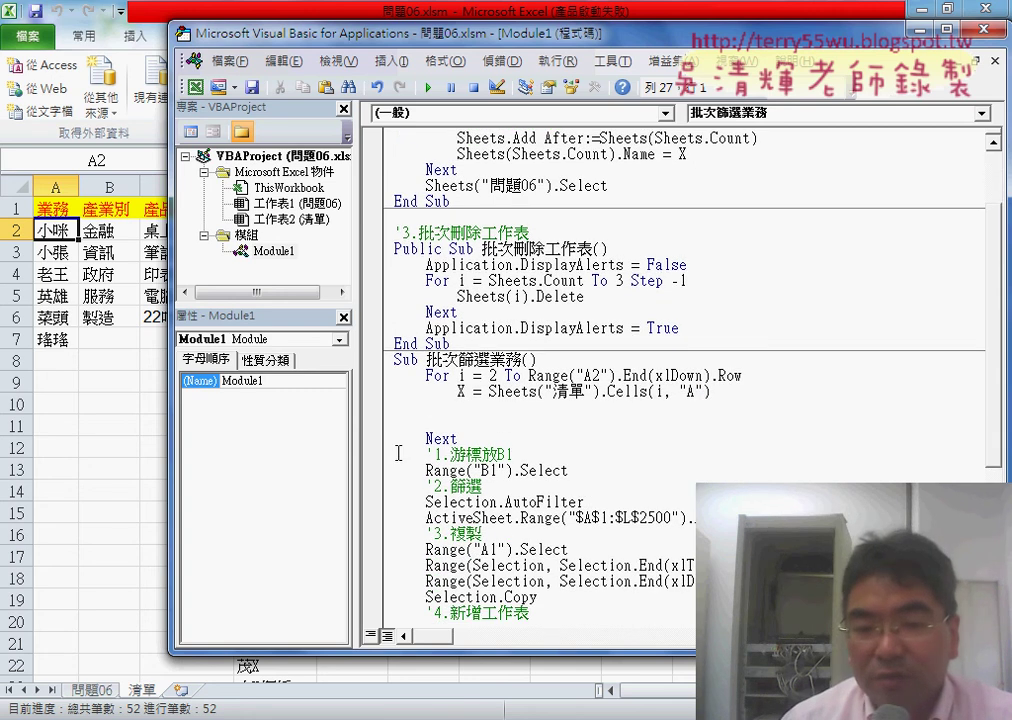
left_click(384, 455)
scroll(390, 500, "down", 3)
scroll(397, 537, "down", 2)
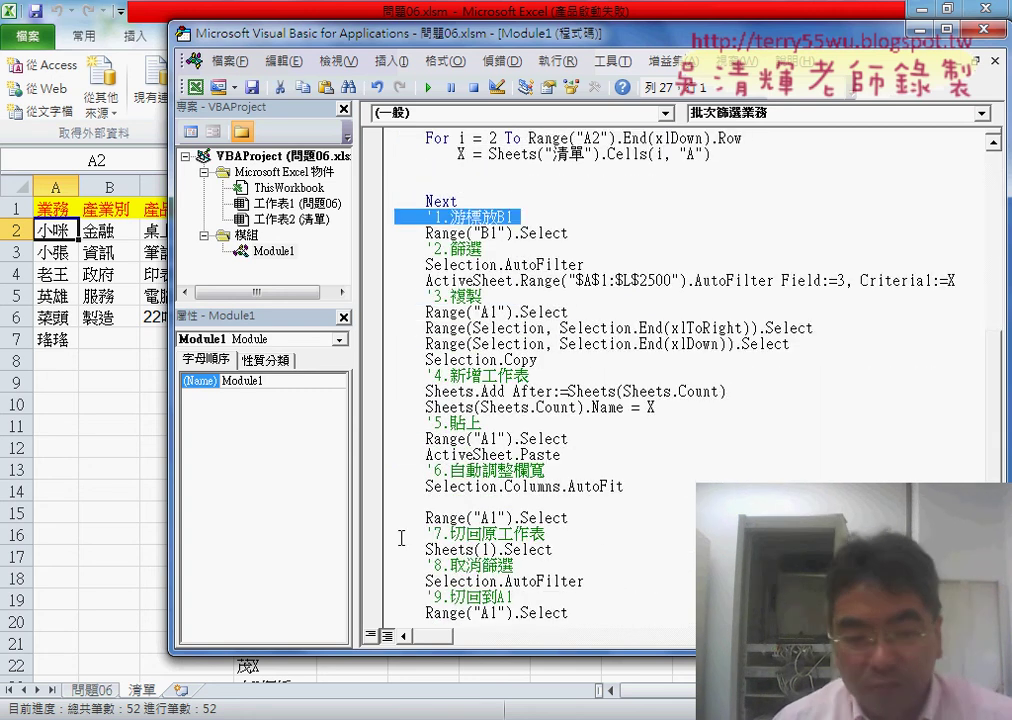
scroll(396, 560, "down", 1)
left_click(385, 593, "shift")
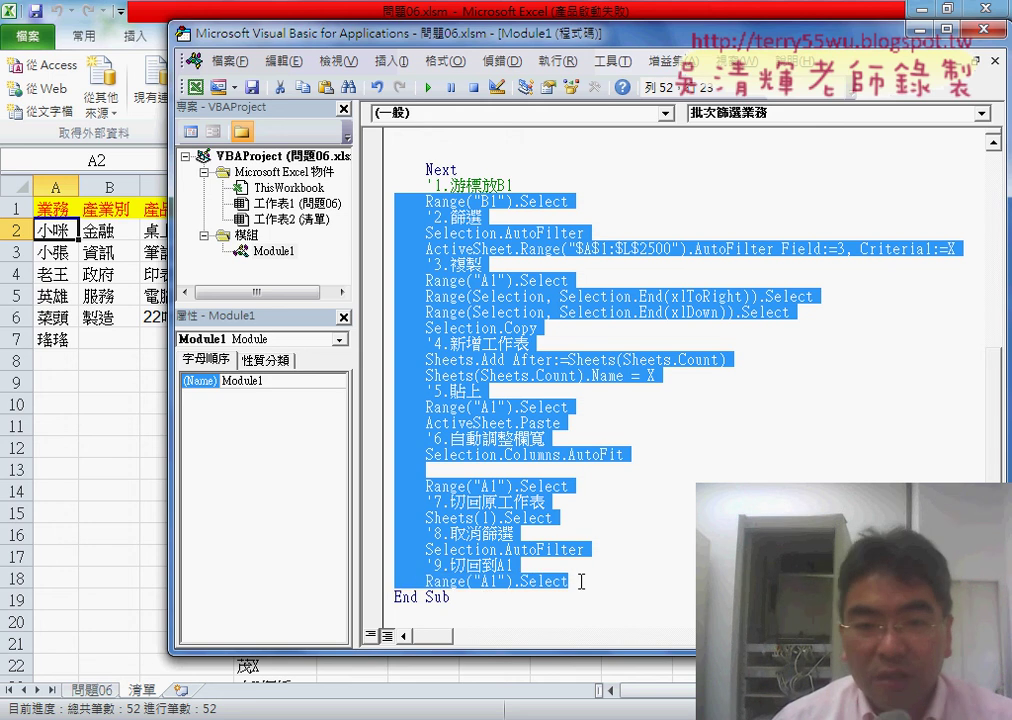
scroll(545, 585, "up", 3)
scroll(545, 585, "up", 1)
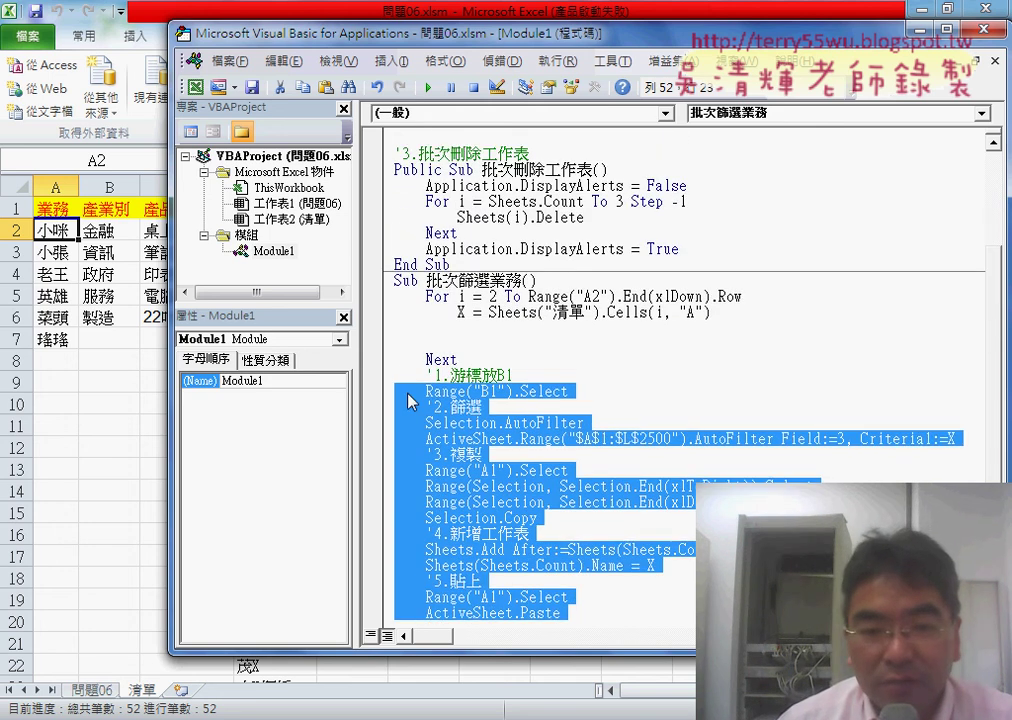
left_click_drag(395, 338, 384, 338)
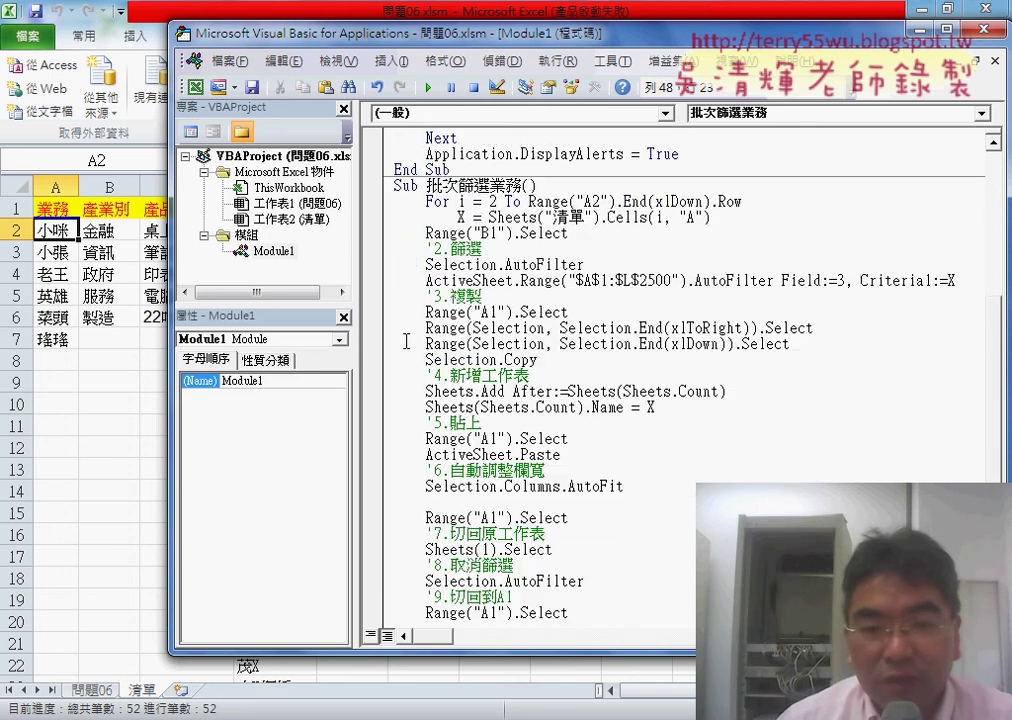
Put Range("B1").Select back on its own line and indent the loop body one level.
left_click_drag(385, 236, 393, 560)
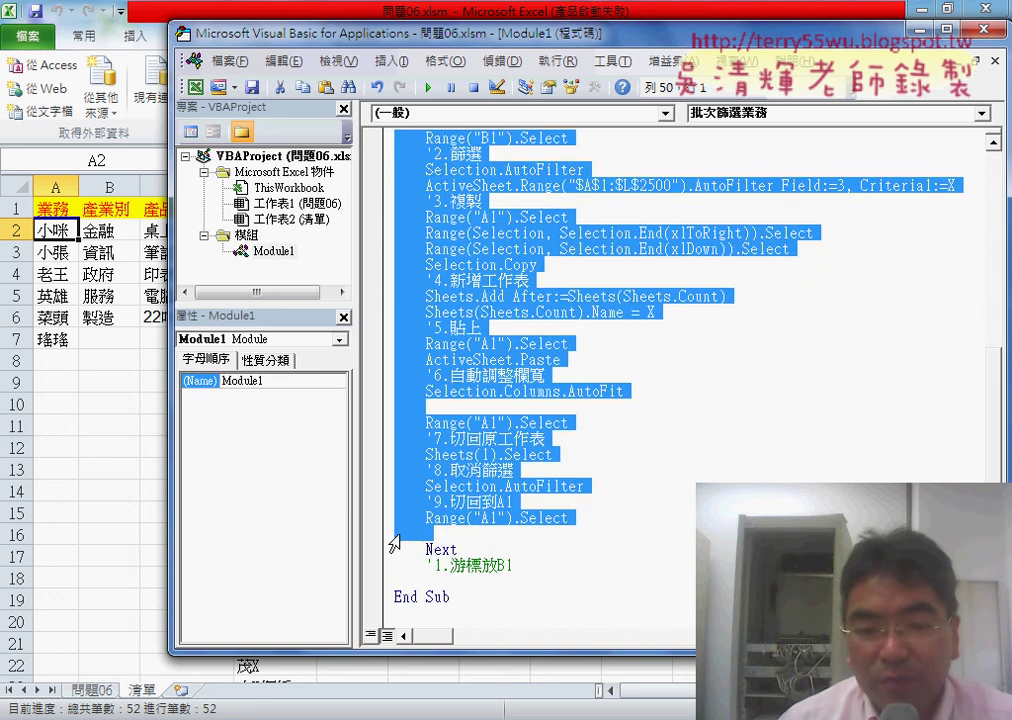
left_click_drag(393, 560, 524, 508)
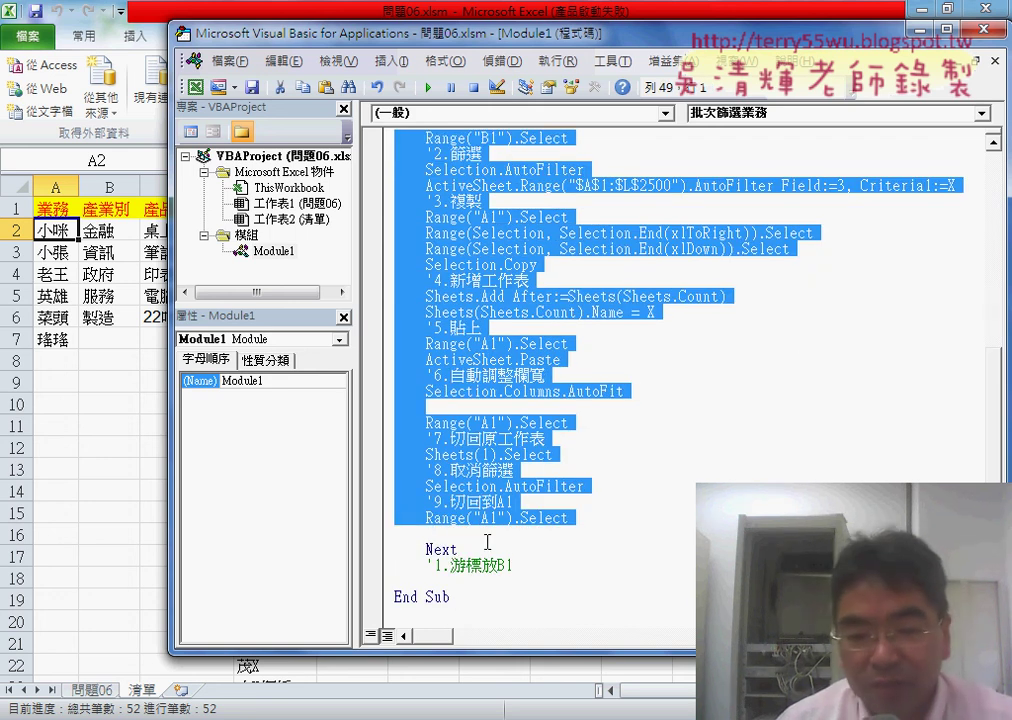
mouse_move(514, 565)
left_mouse_down()
mouse_move(375, 573)
mouse_move(405, 250)
mouse_move(425, 233)
left_mouse_up()
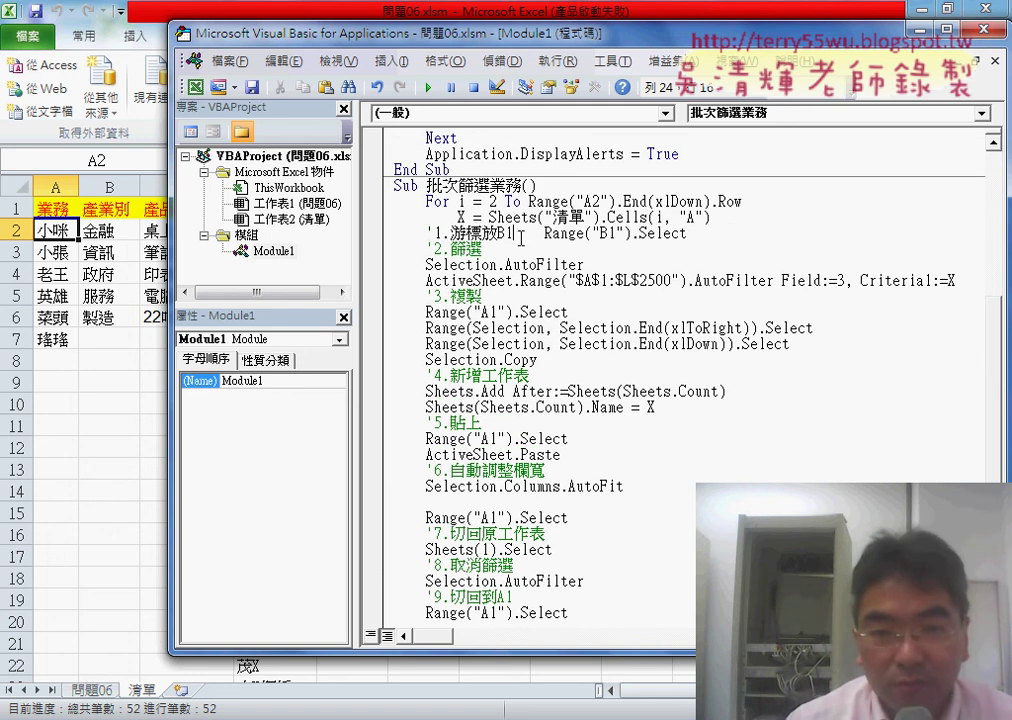
key("Return")
left_click_drag(425, 233, 513, 233)
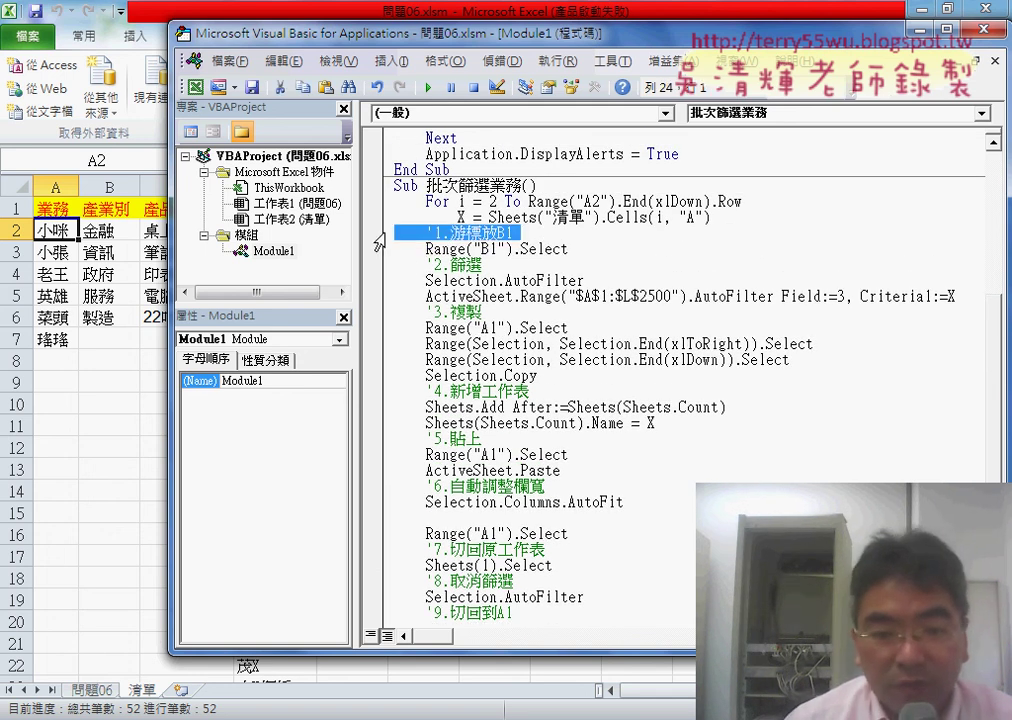
scroll(398, 347, "down", 2)
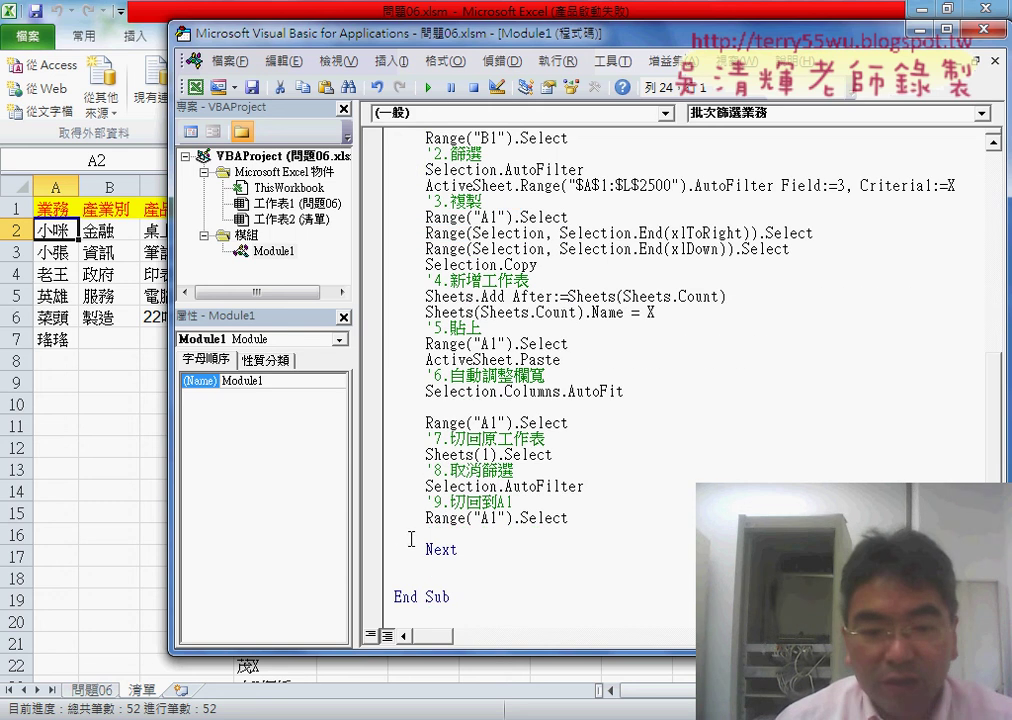
left_click(379, 528, "shift")
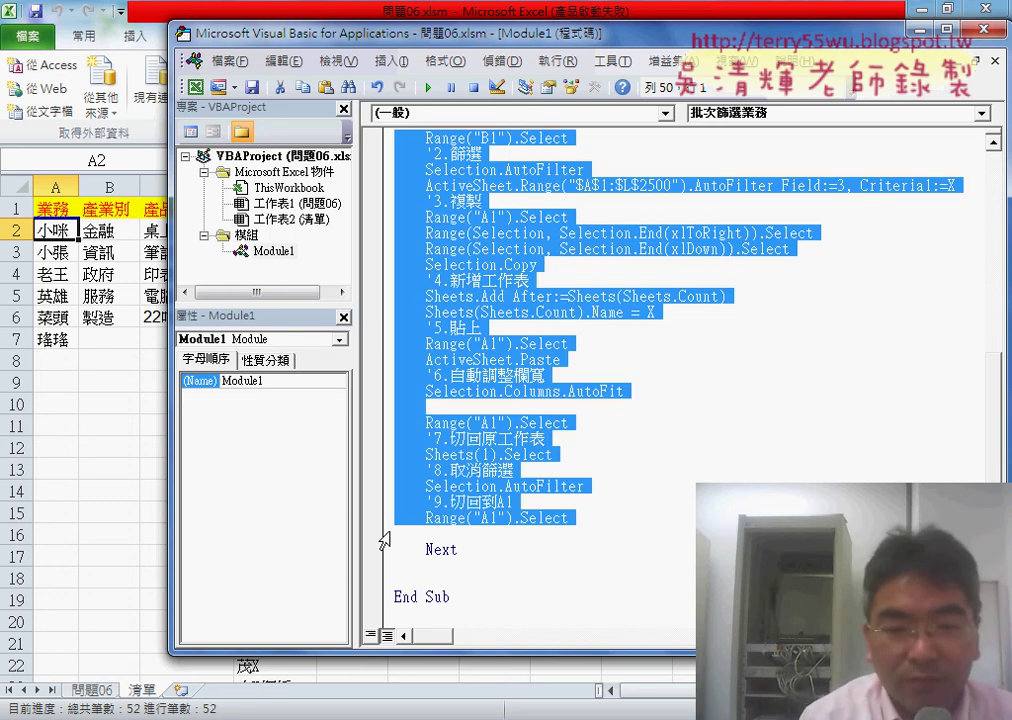
key("Tab")
key("Tab")
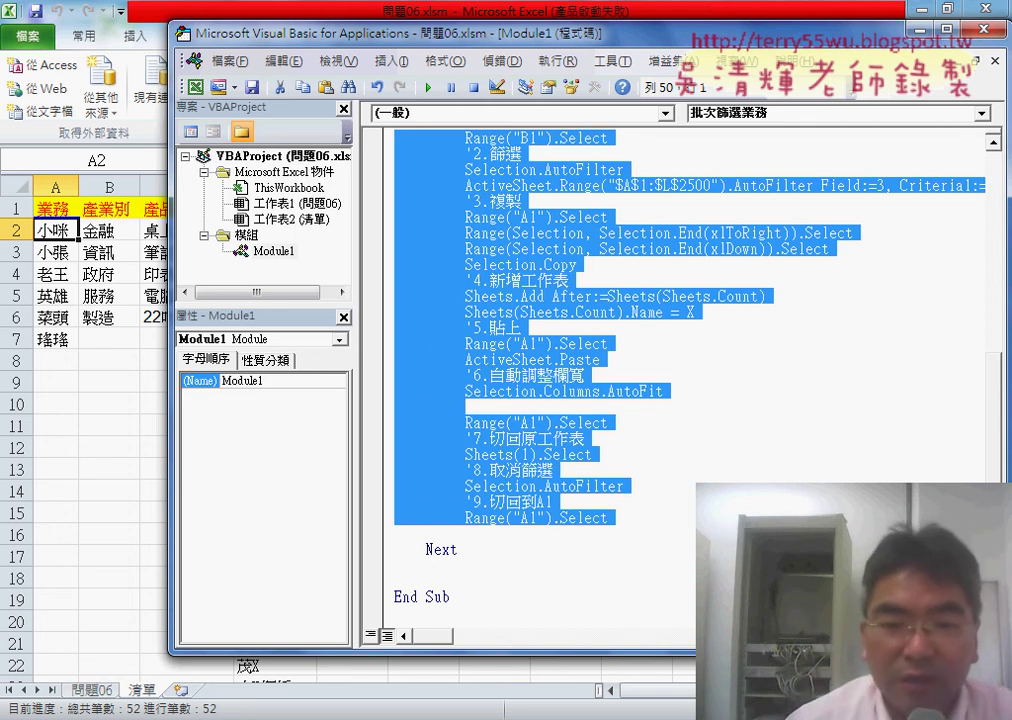
scroll(680, 380, "up", 4)
scroll(635, 605, "down", 2)
Enlarge the code window to show Next and indent the '1.游標放B1 comment to match.
left_click(630, 613)
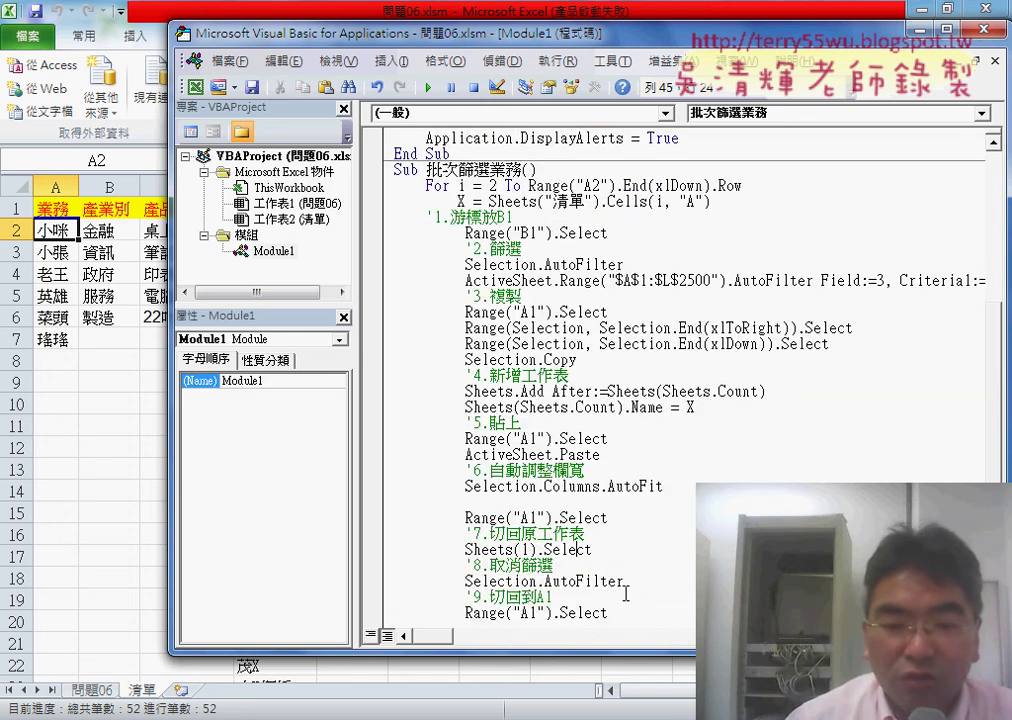
scroll(635, 605, "down", 1)
scroll(623, 593, "up", 1)
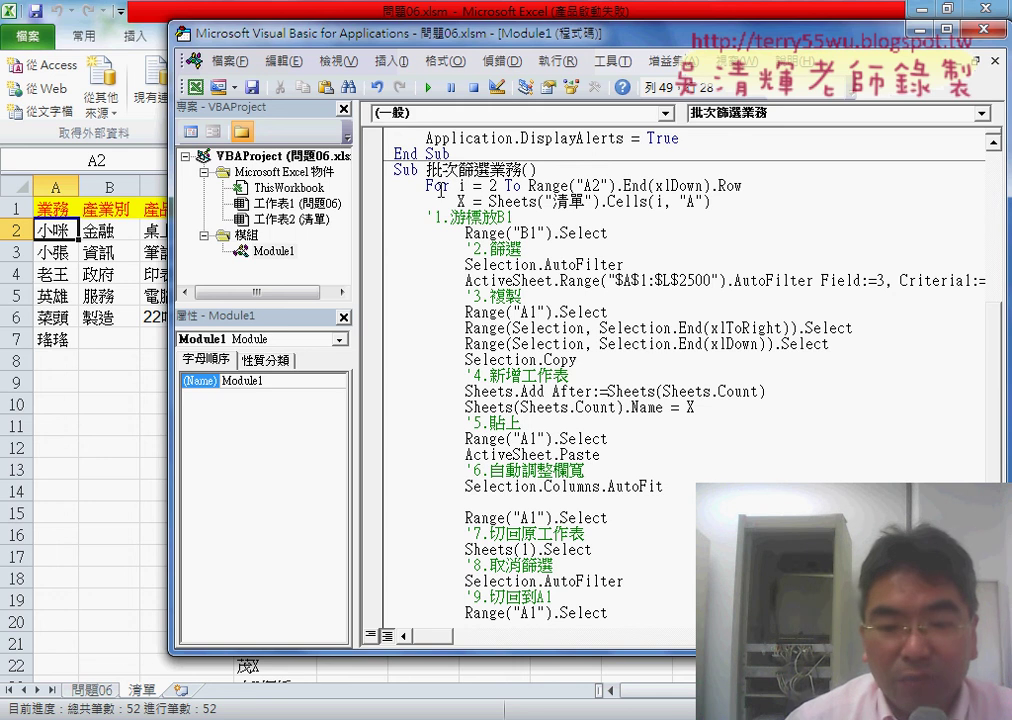
left_click_drag(541, 655, 541, 694)
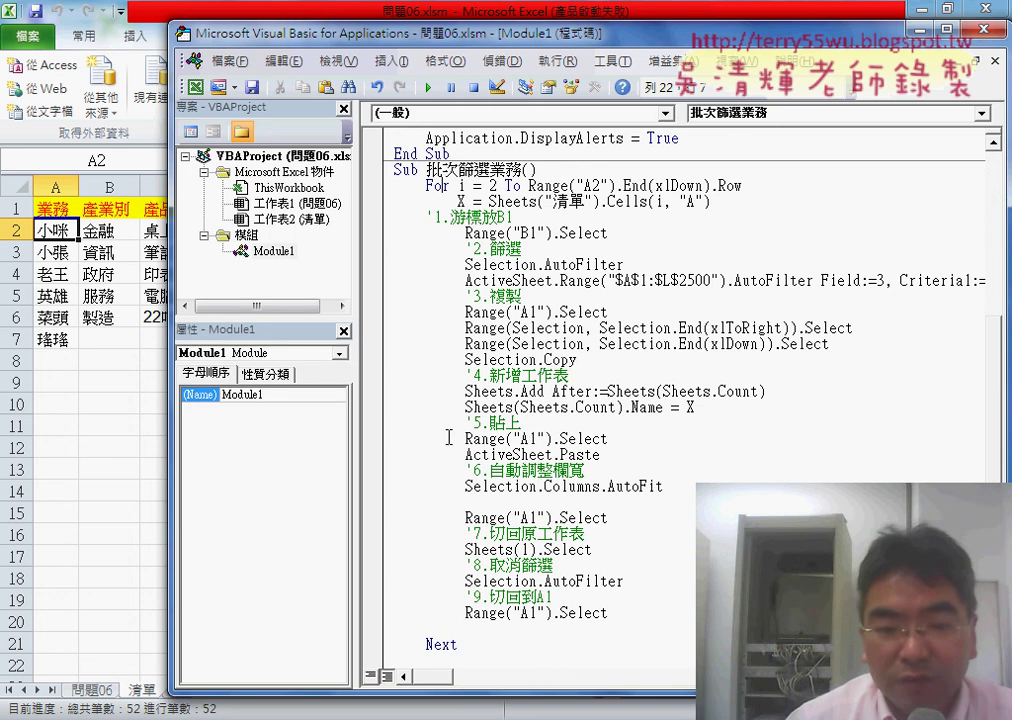
left_click(427, 217)
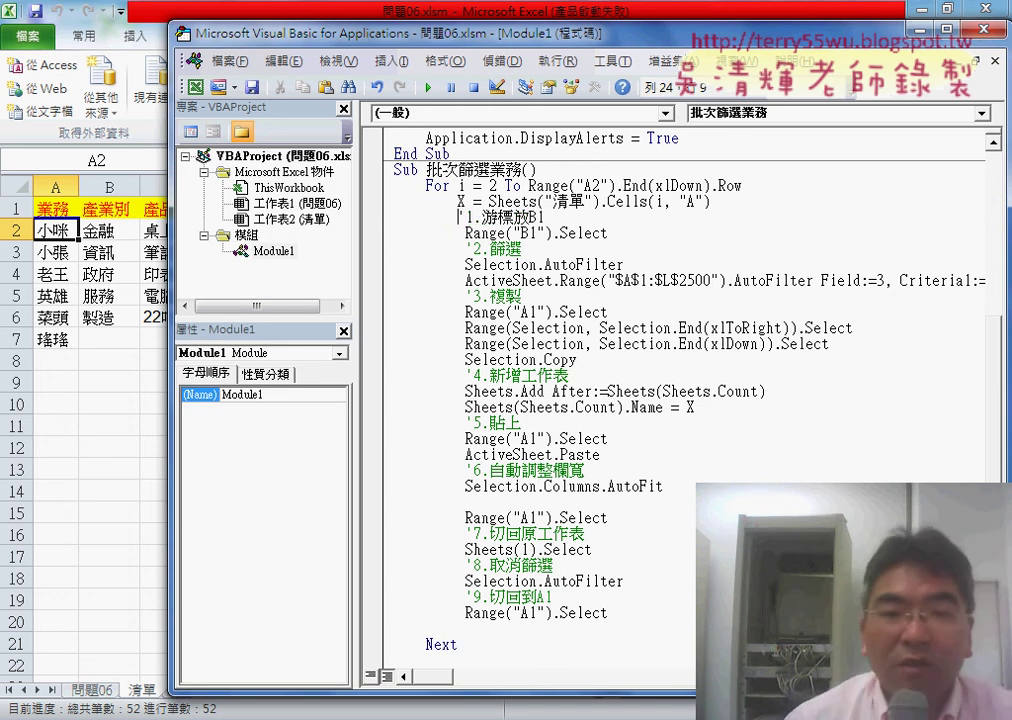
key("Tab")
left_click(511, 391)
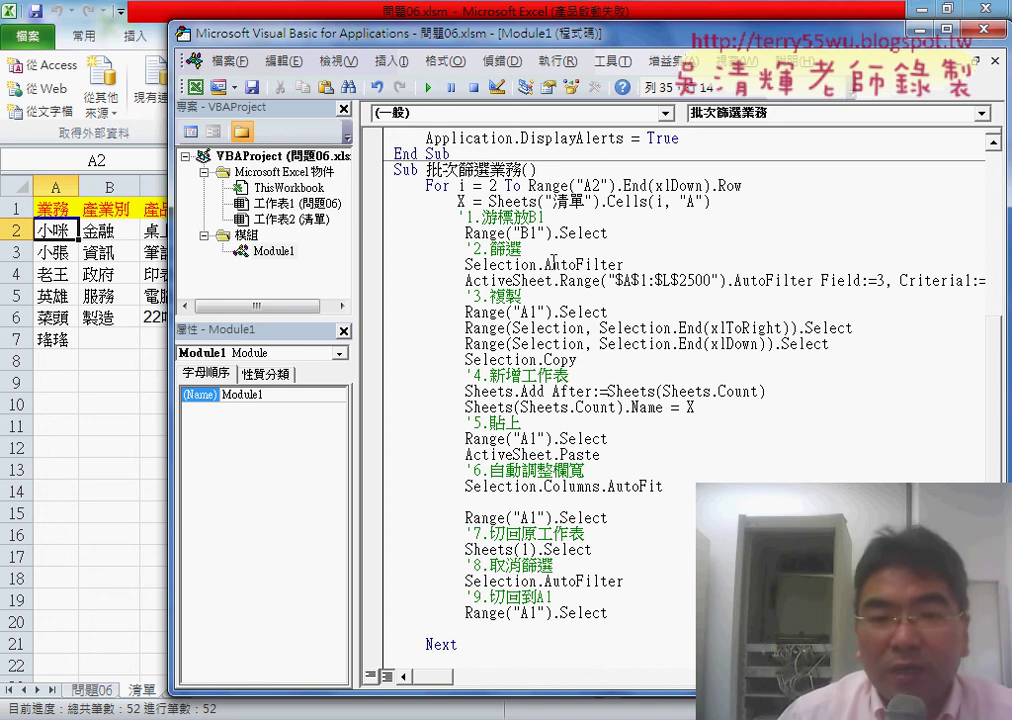
Highlight variable X and its Sheets("清單").Cells(i, "A") source to explain what it holds.
double_click(461, 201)
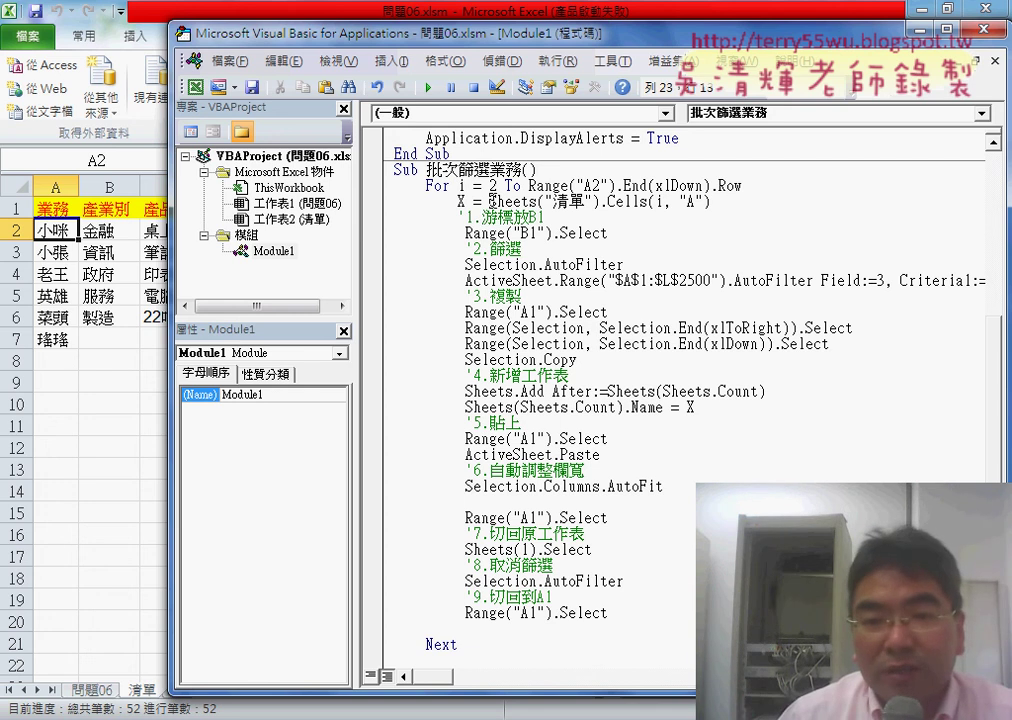
left_click_drag(490, 201, 757, 197)
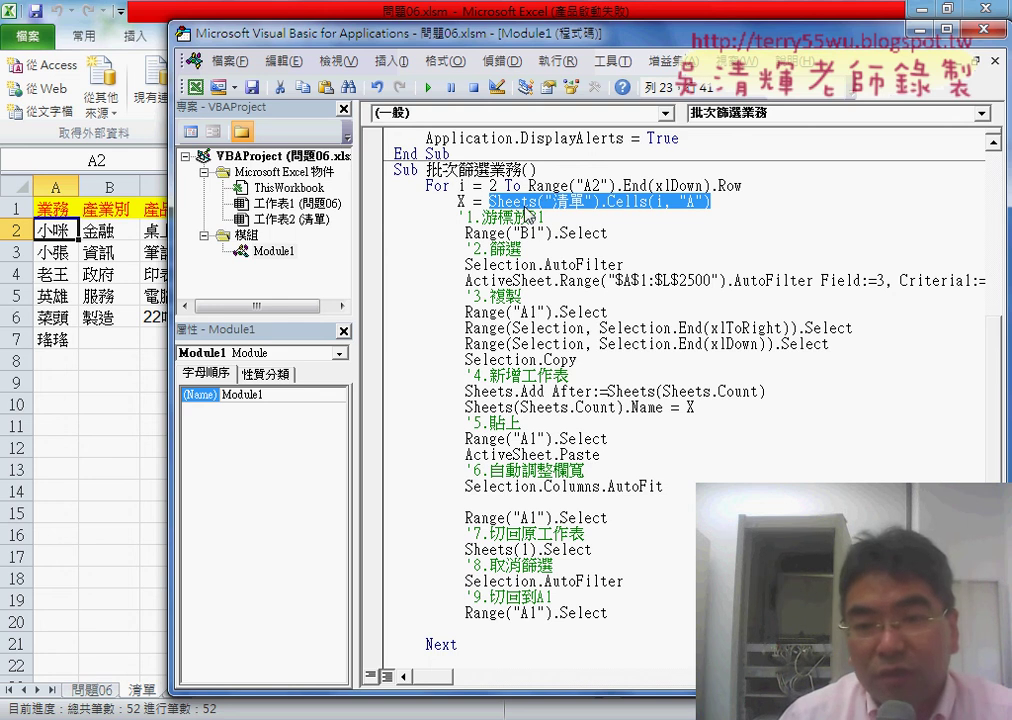
left_click(541, 232)
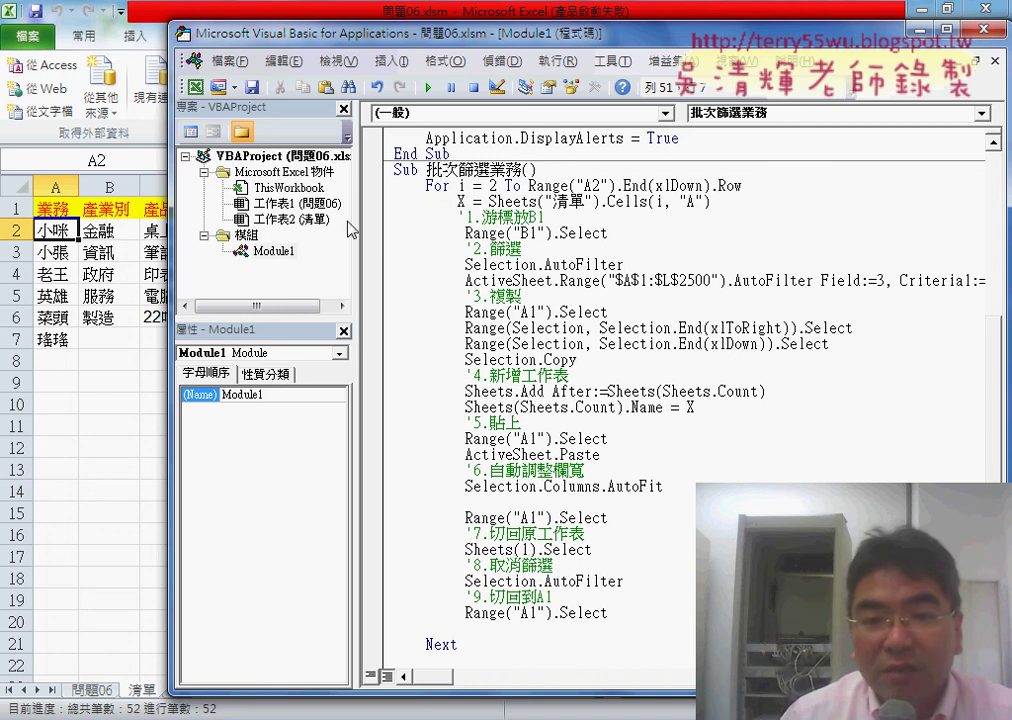
double_click(460, 201)
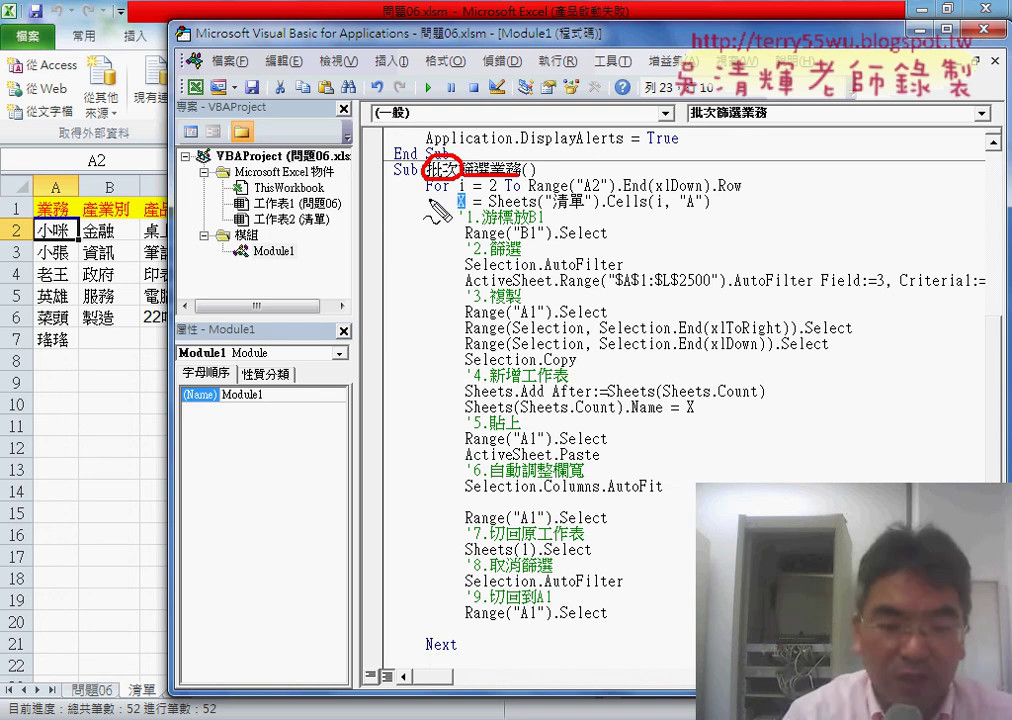
key("Escape")
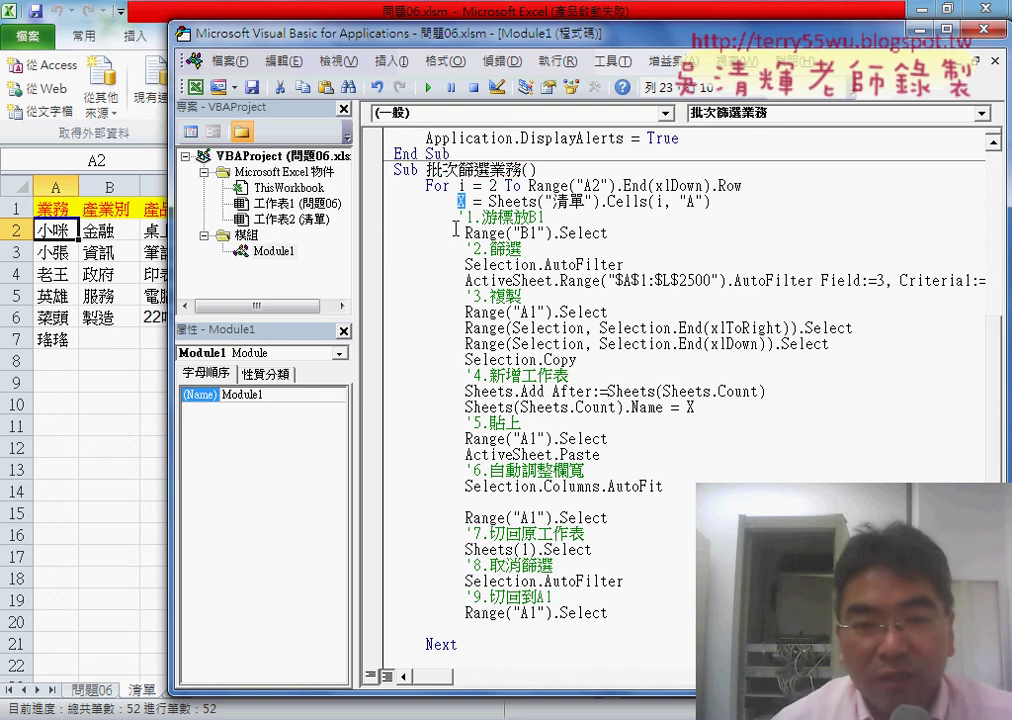
scroll(455, 229, "up", 3)
scroll(457, 231, "up", 3)
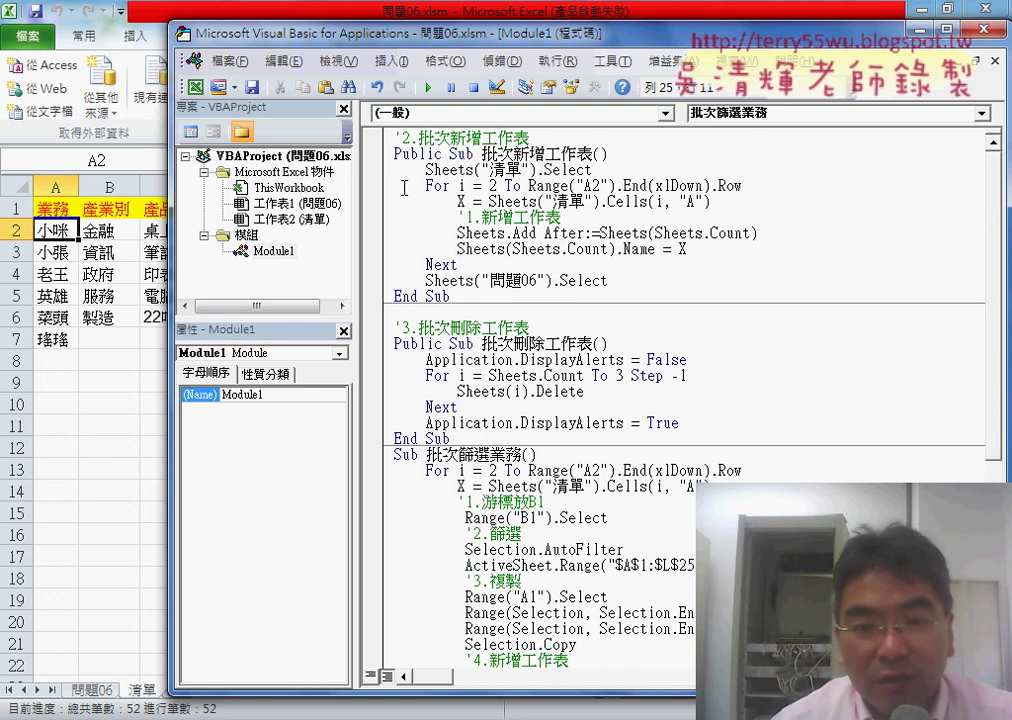
Remove the blank lines between Next and End Sub, then review the loop body.
left_click_drag(380, 187, 378, 205)
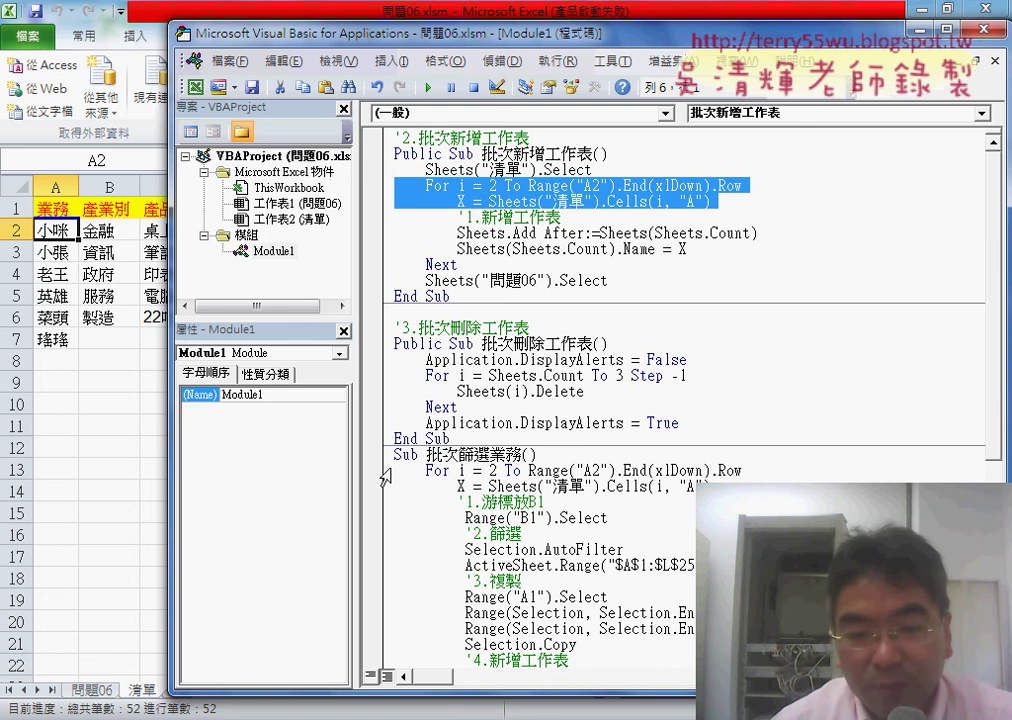
scroll(385, 478, "down", 2)
scroll(445, 540, "down", 3)
scroll(454, 578, "down", 2)
left_click(460, 598)
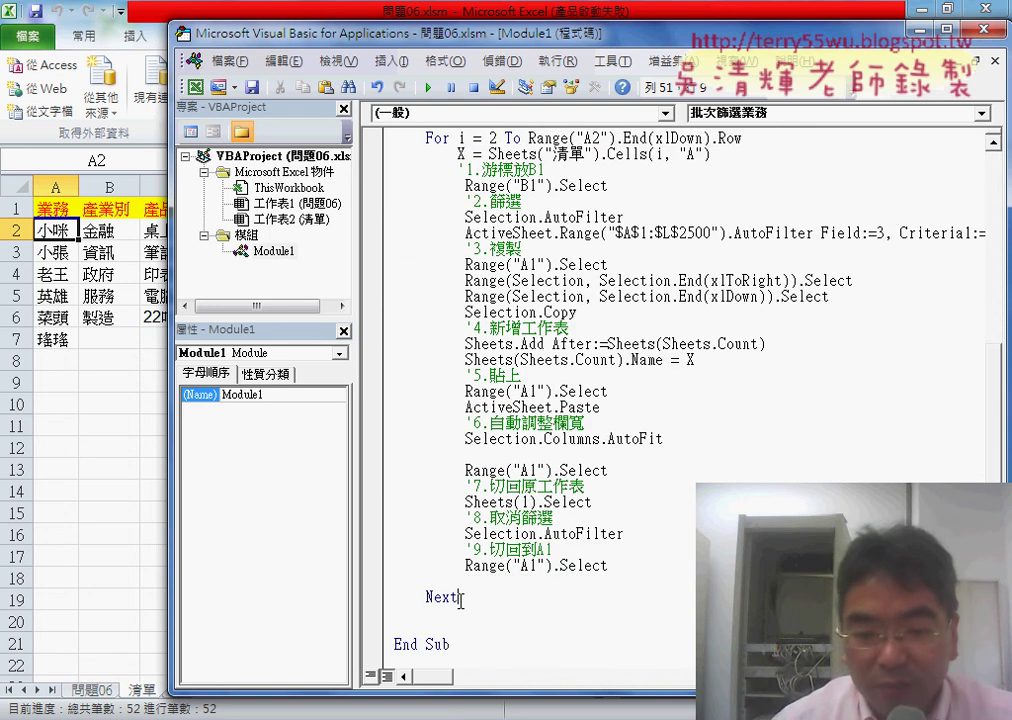
key("Delete")
key("Delete")
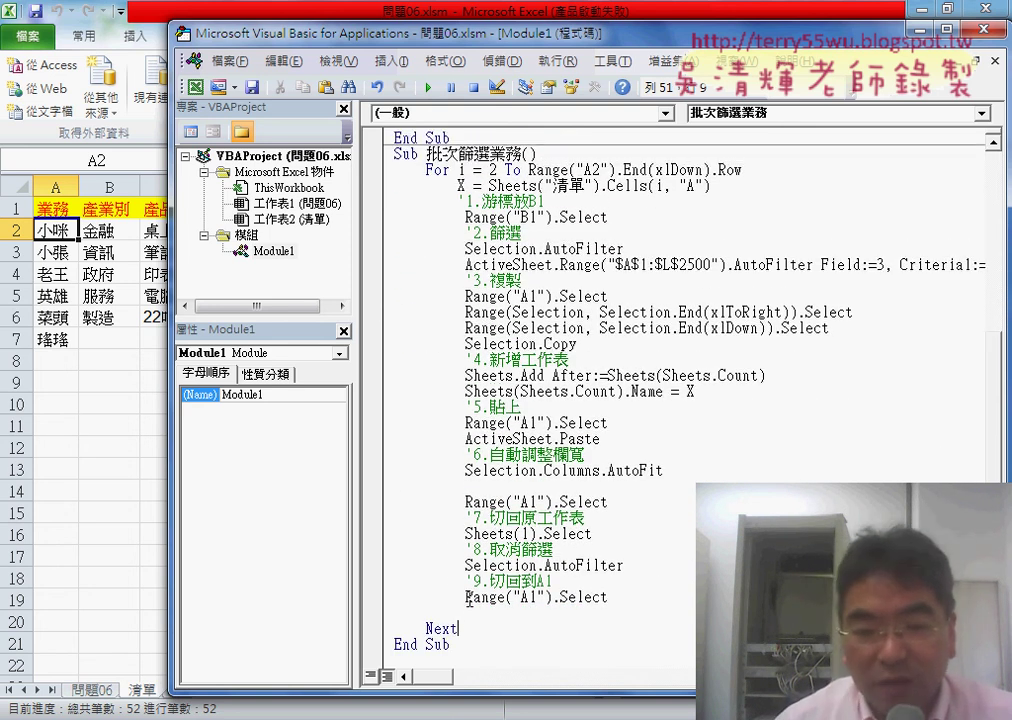
left_click_drag(606, 597, 364, 207)
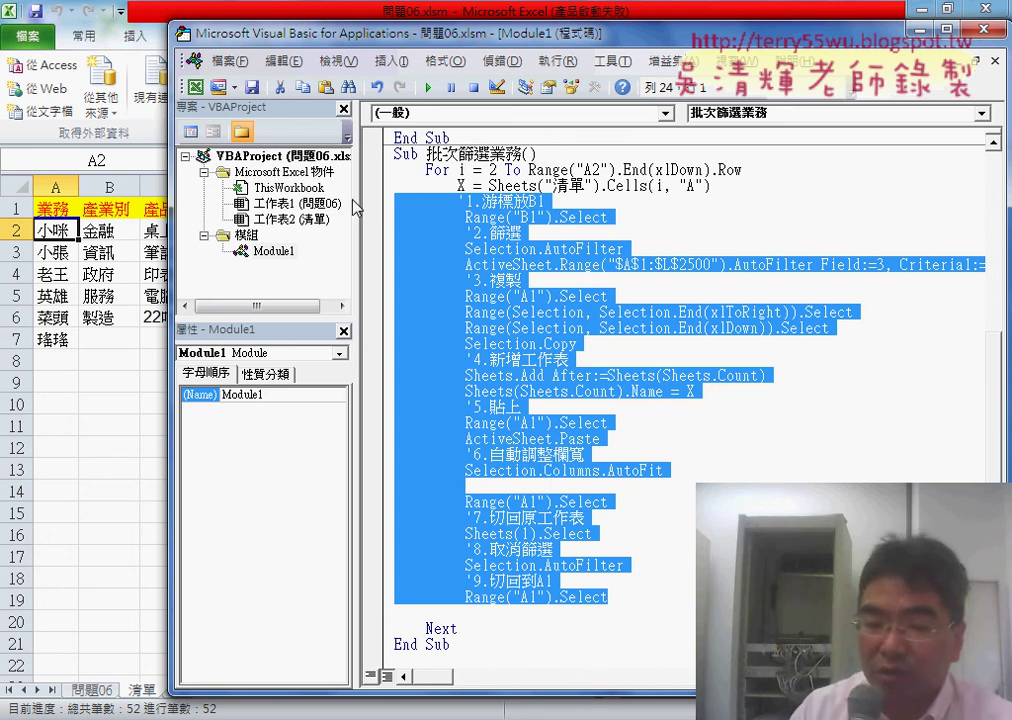
left_click(647, 608)
Remove the blank line before Next and annotate the macro name, For, X and Next lines.
left_click(649, 594)
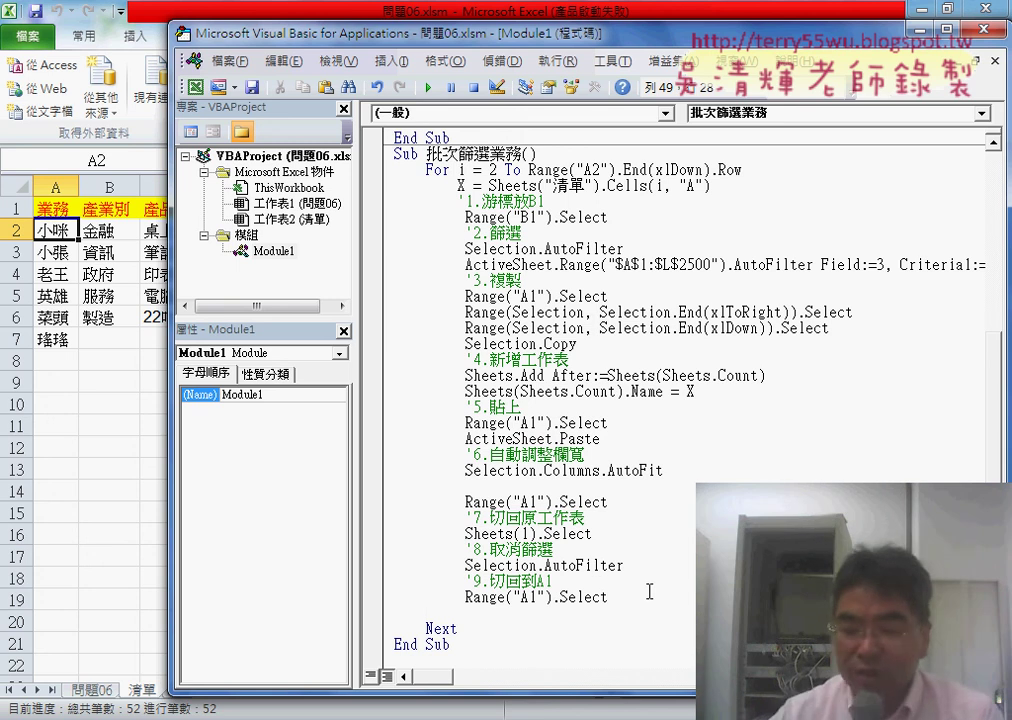
key("Delete")
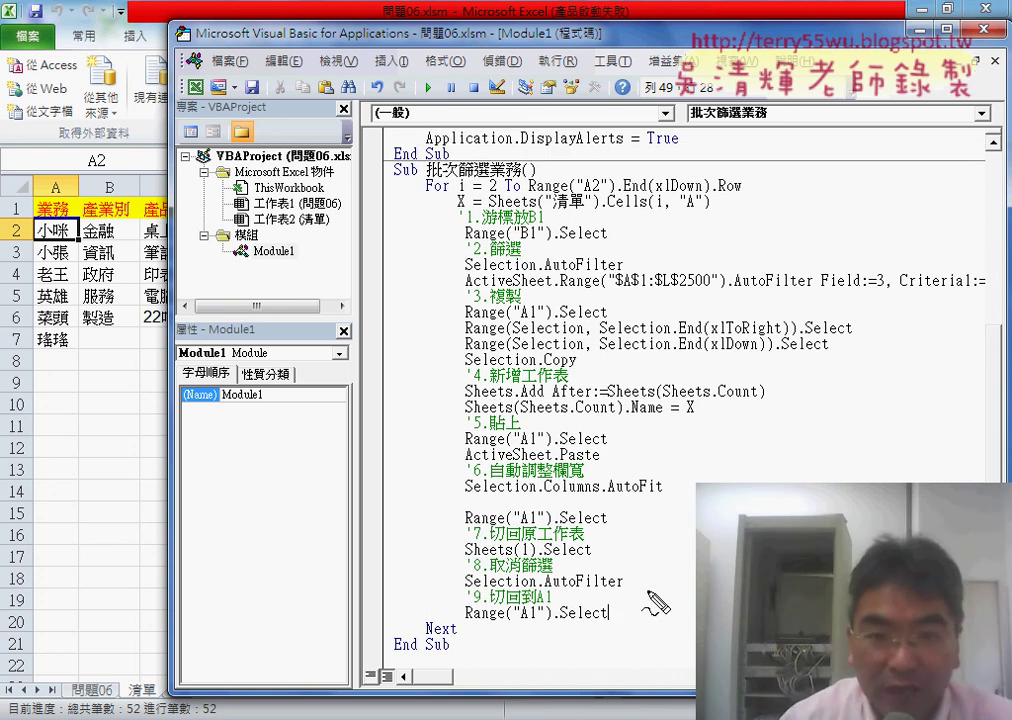
mouse_move(430, 175)
left_mouse_down()
mouse_move(448, 172)
mouse_move(451, 200)
left_mouse_up()
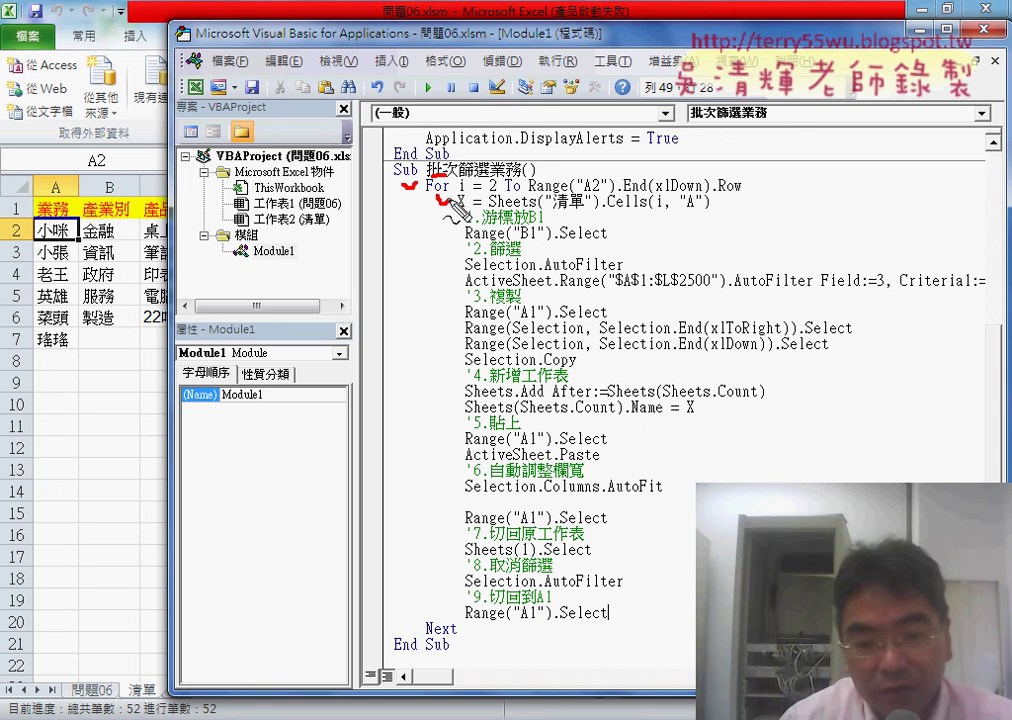
mouse_move(399, 622)
left_mouse_down()
mouse_move(408, 634)
mouse_move(413, 621)
left_mouse_up()
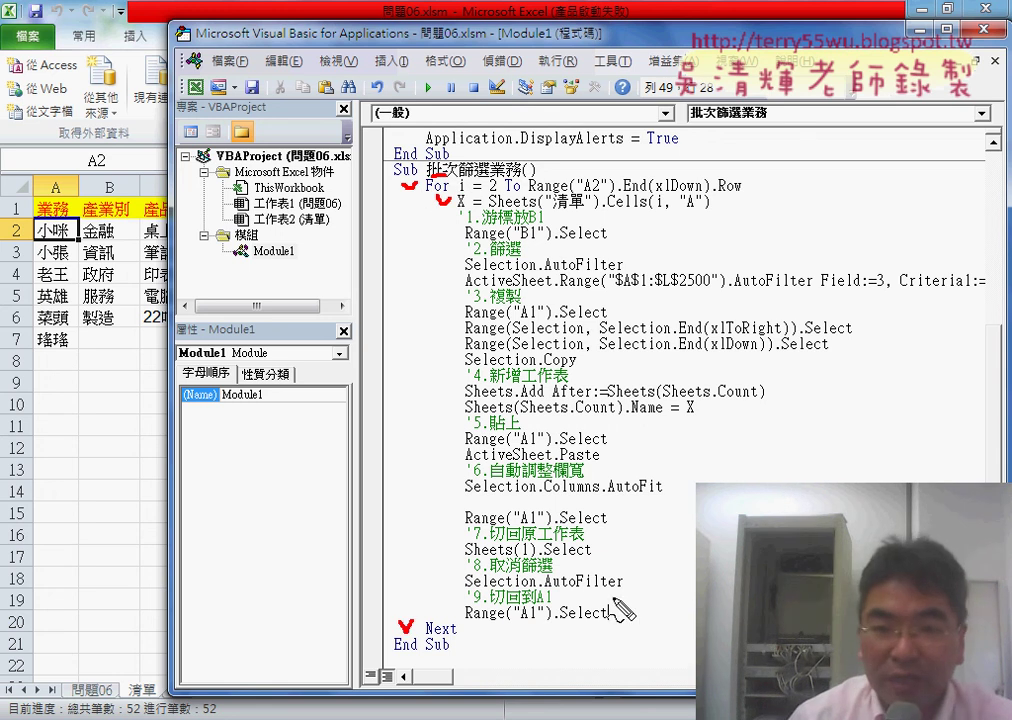
key("Escape")
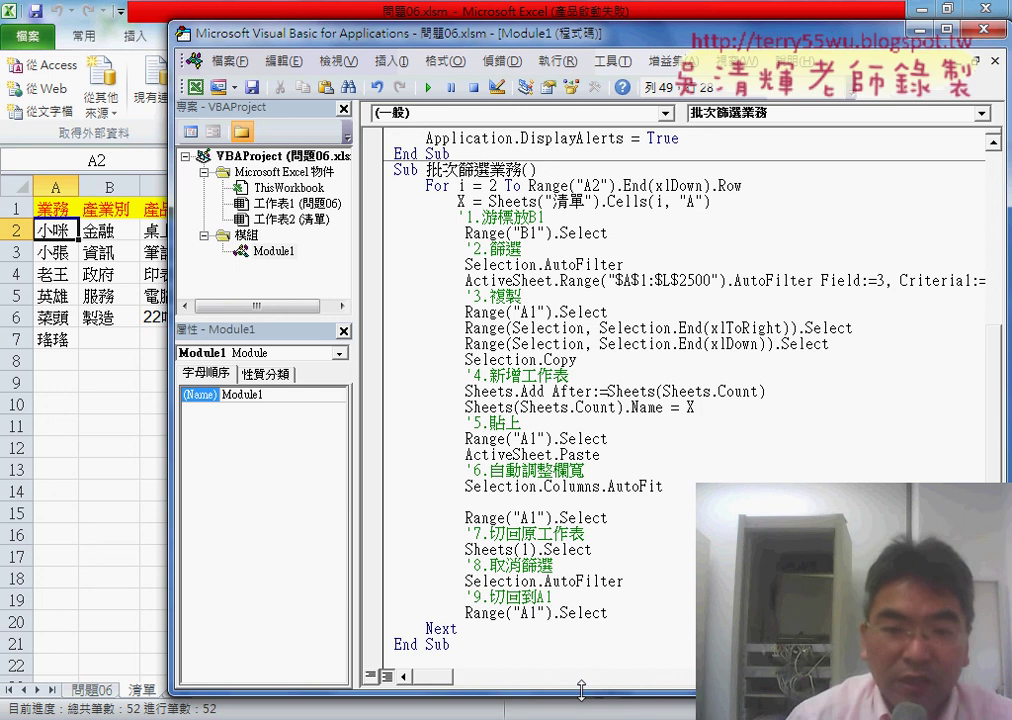
Trial-step 批次篩選業務 with F8, reset the run, and insert blank lines after the Sub line.
left_click(569, 327)
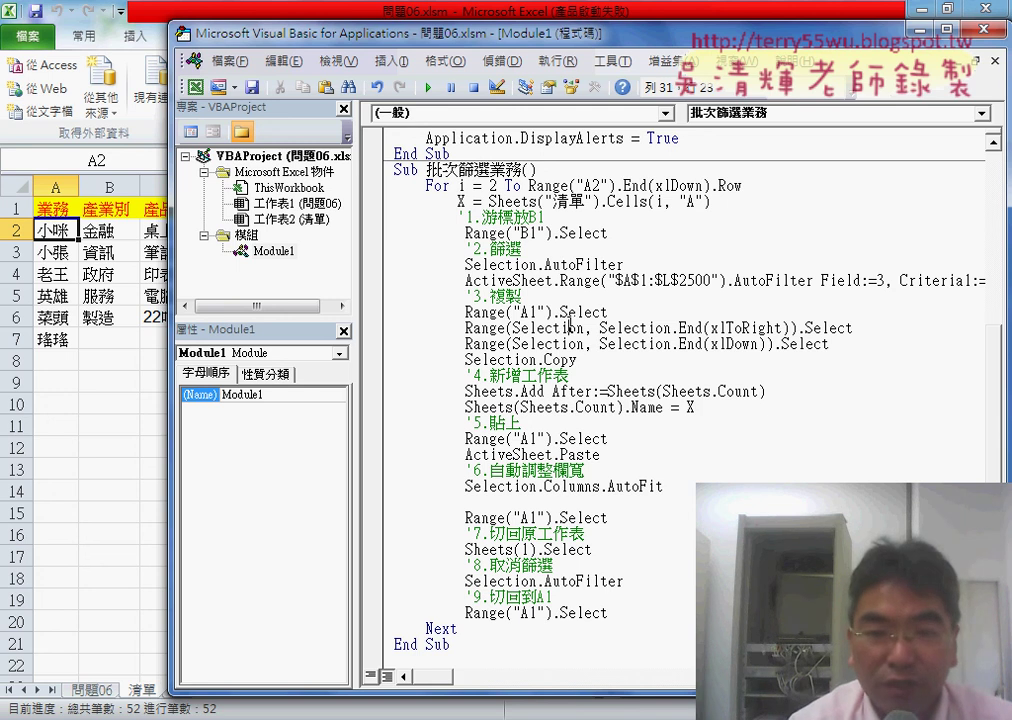
key("F8")
key("F8")
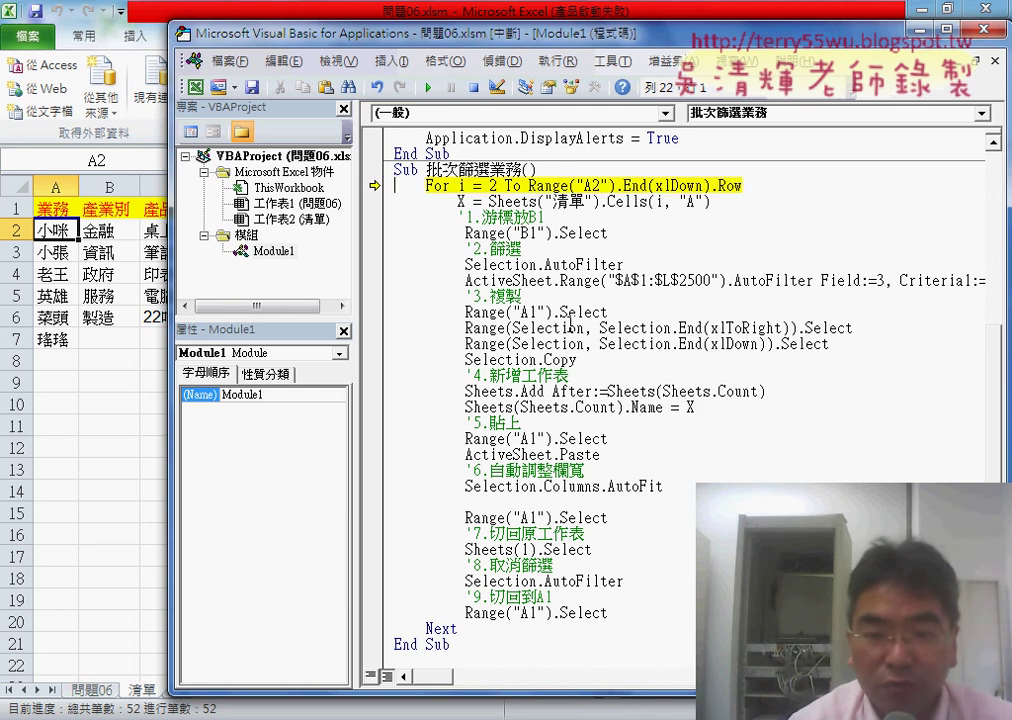
key("F8")
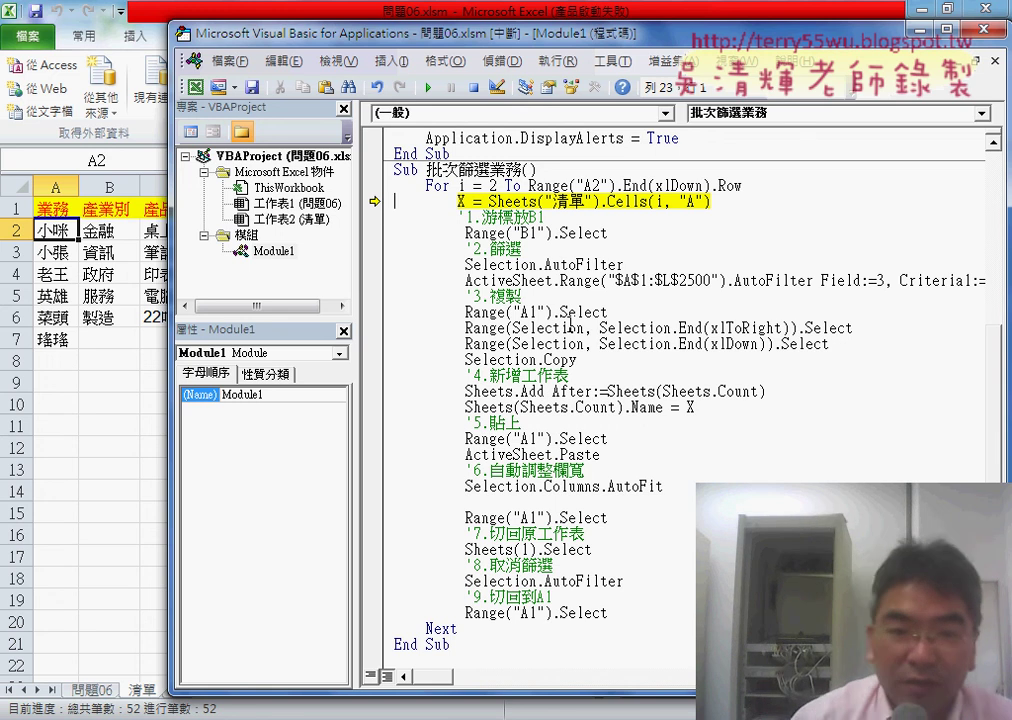
key("F8")
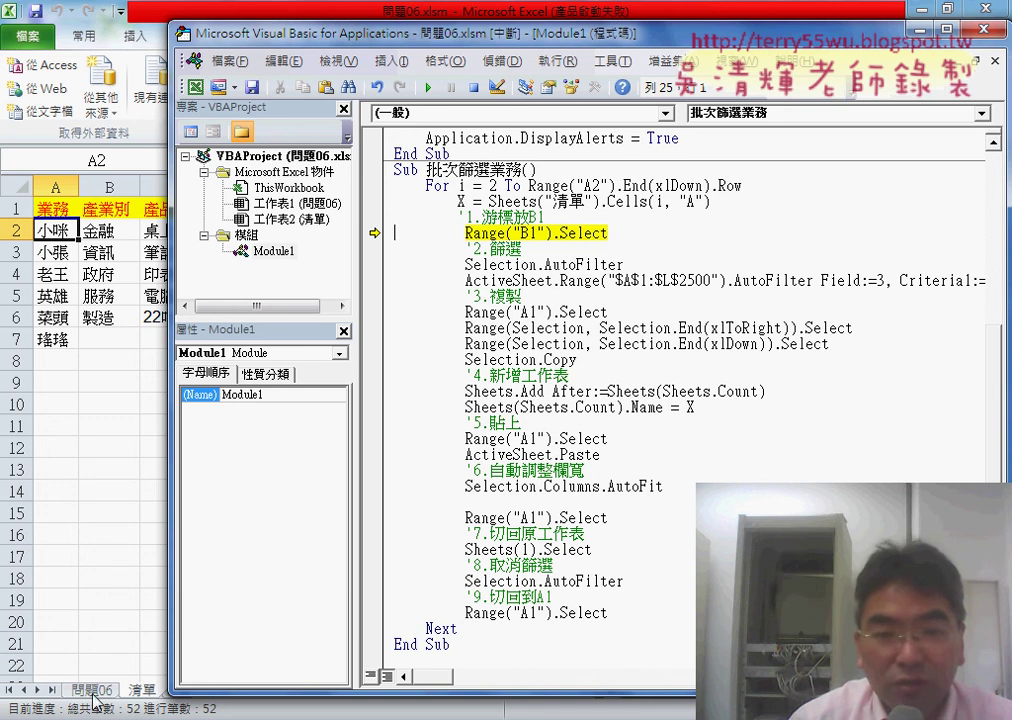
left_click(472, 88)
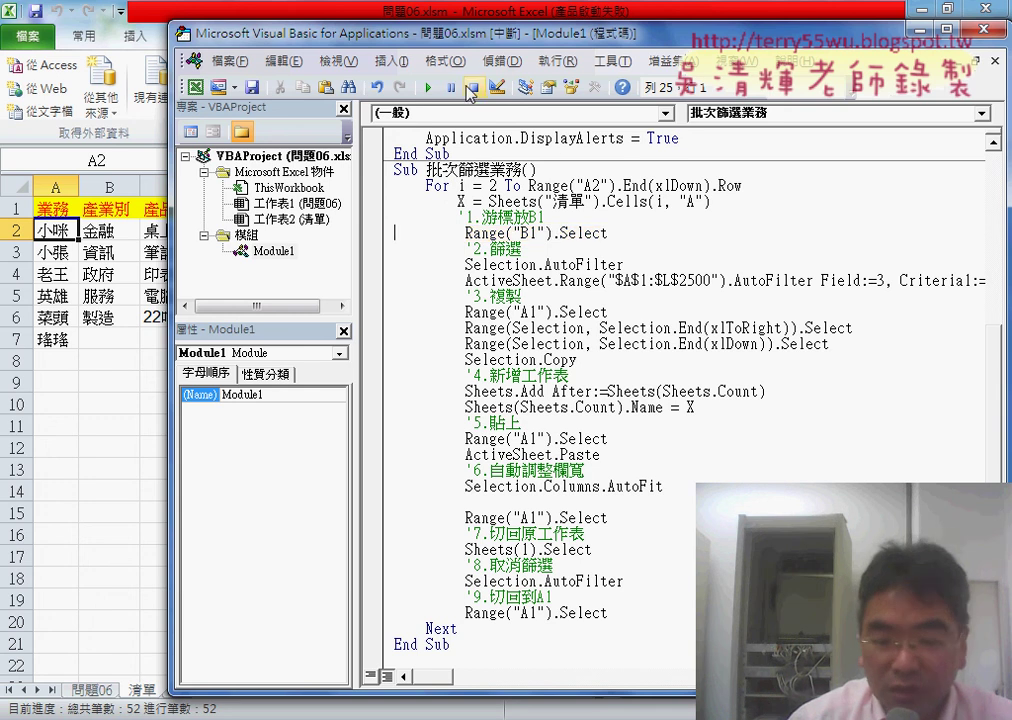
left_click(555, 163)
key("Return")
key("Return")
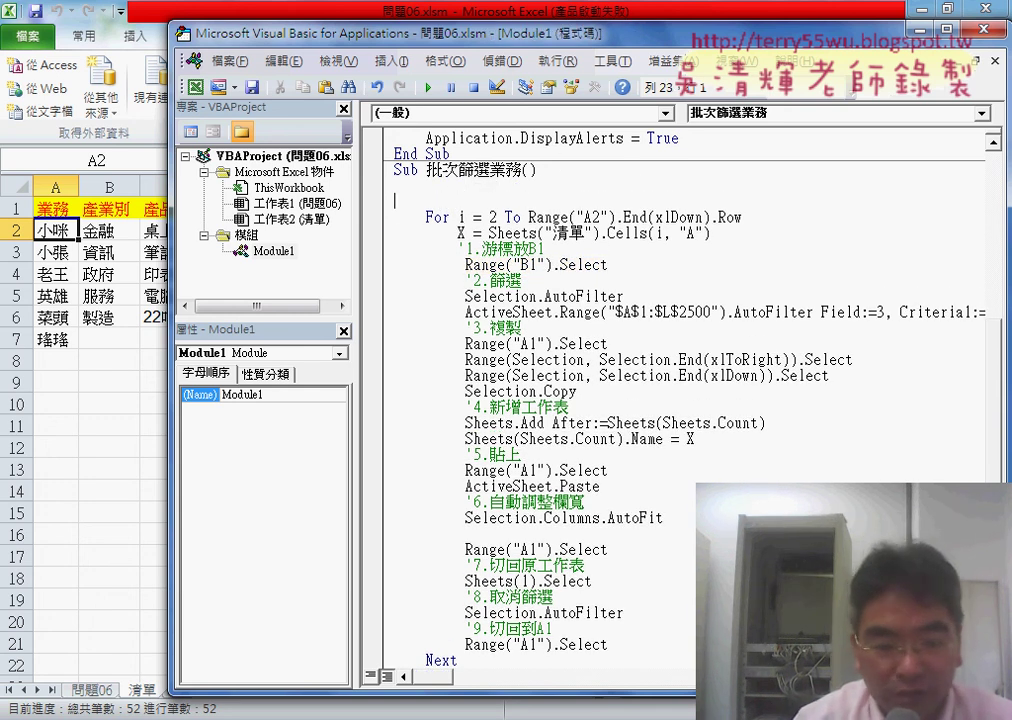
Add an indented Sheets(1).Select line at the start of 批次篩選業務.
key("Tab")
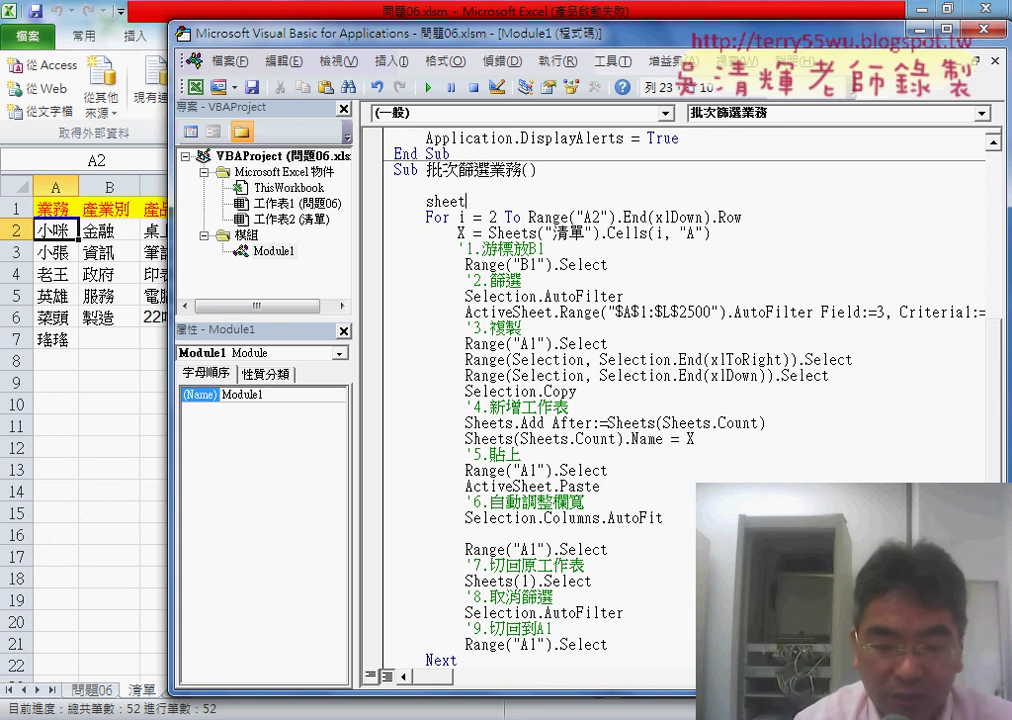
type("(")
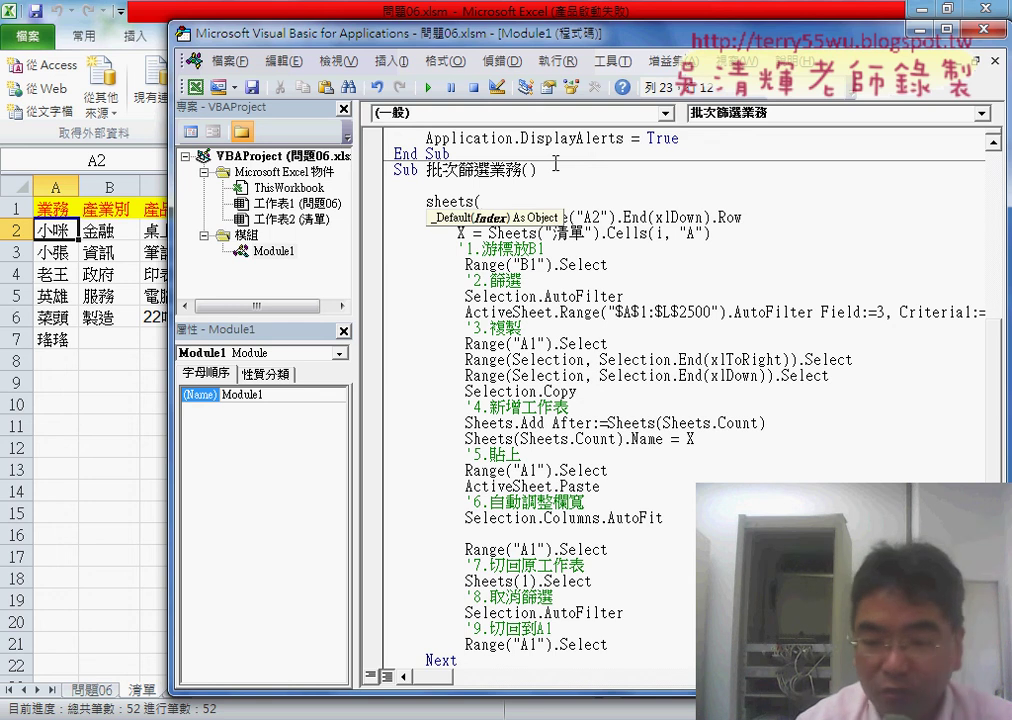
type("1")
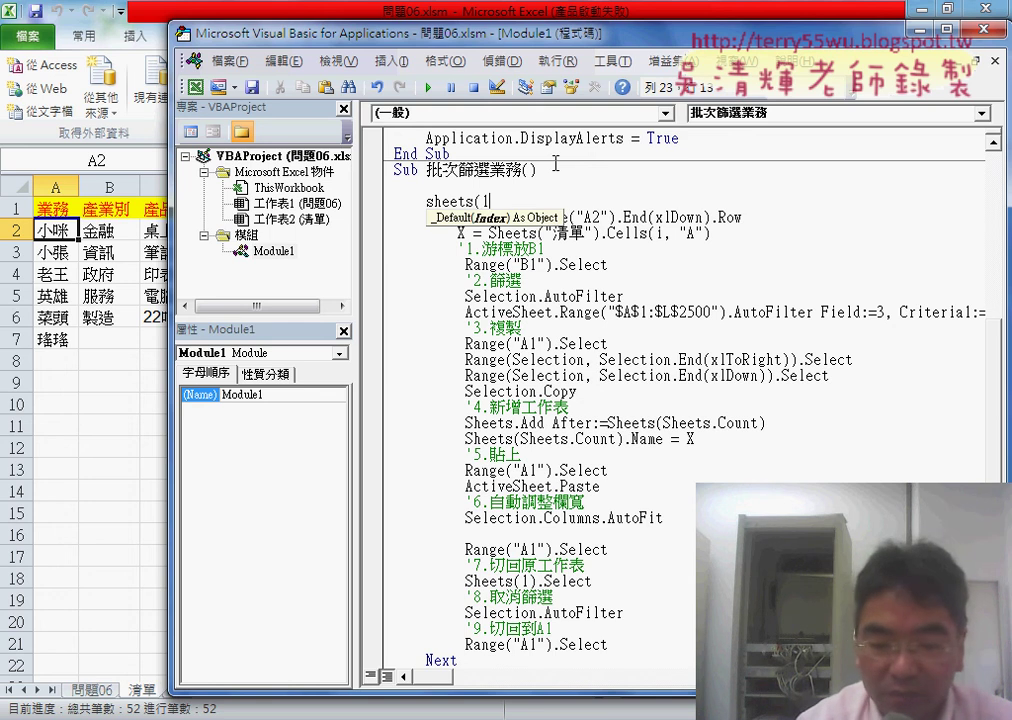
type(").")
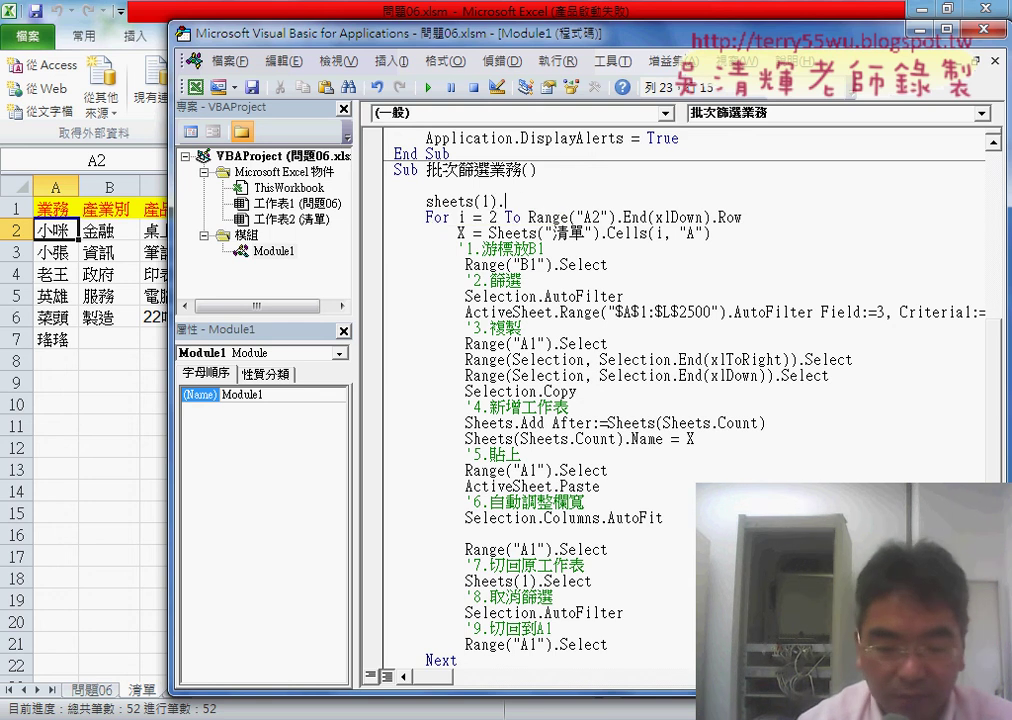
type("select")
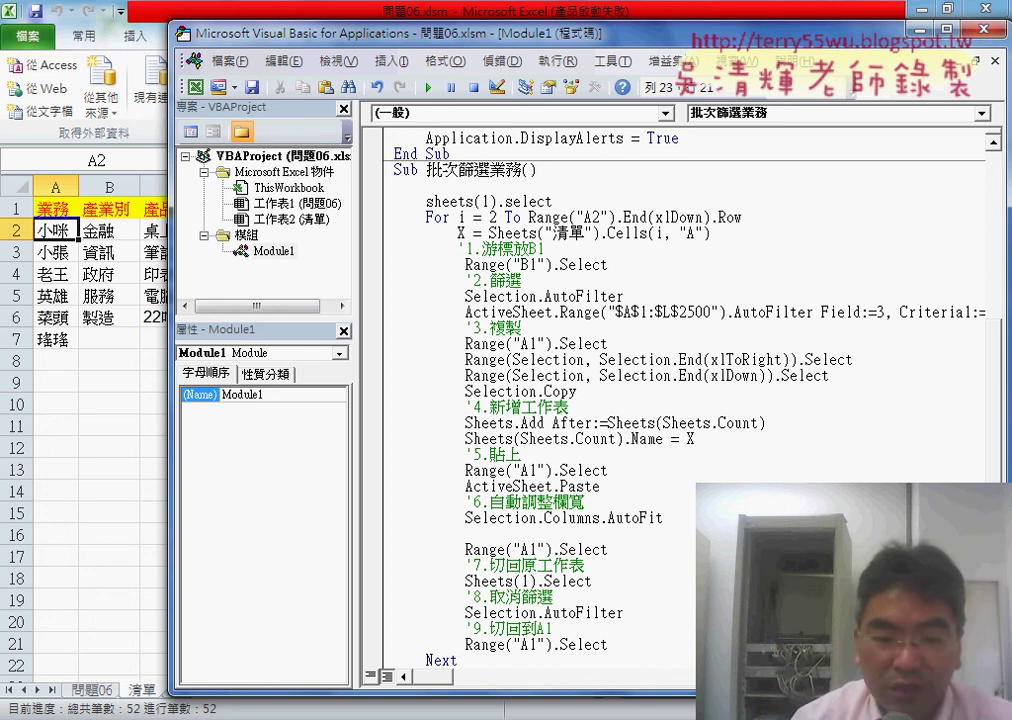
key("Down")
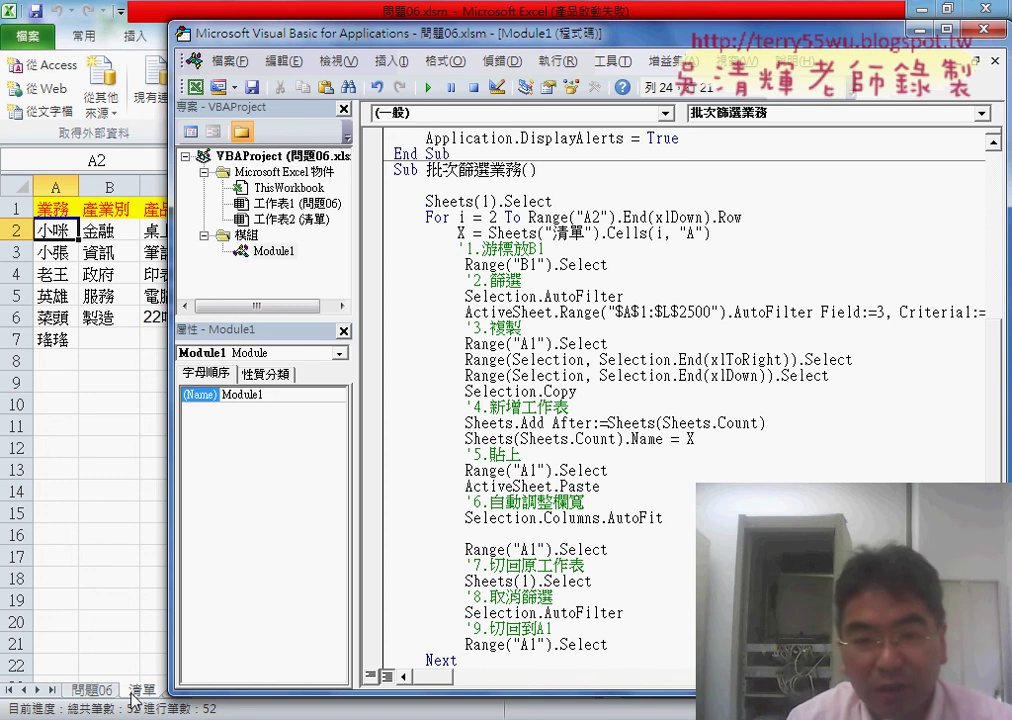
key("Return")
Step through the macro with F8 to the X = Sheets line, with a wider code pane.
left_click(578, 175)
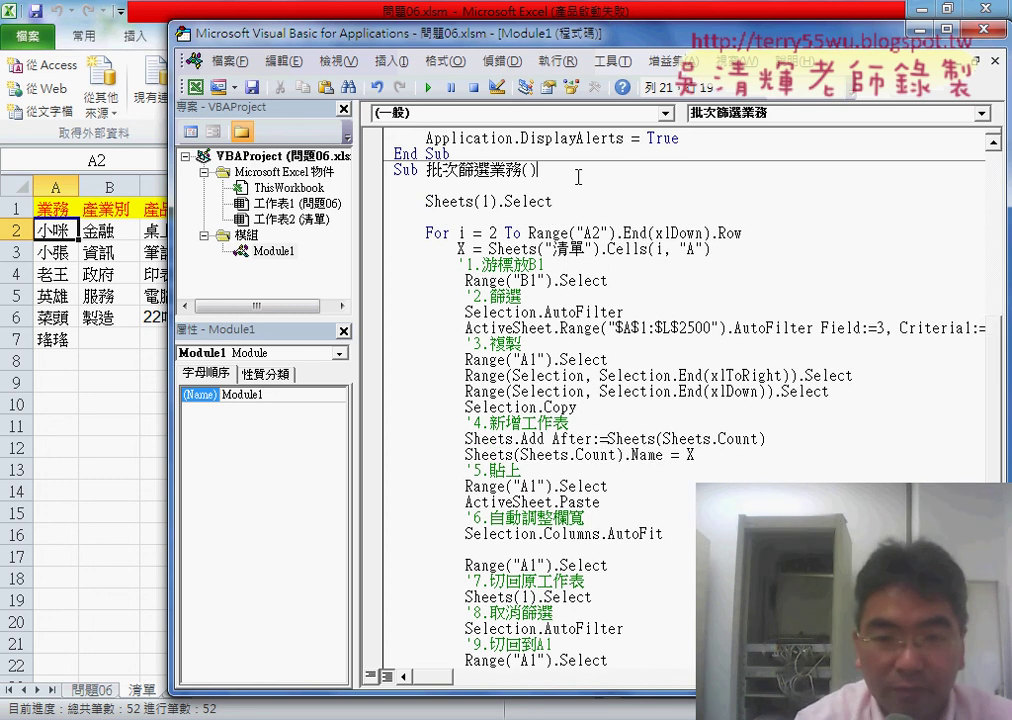
key("F8")
key("F8")
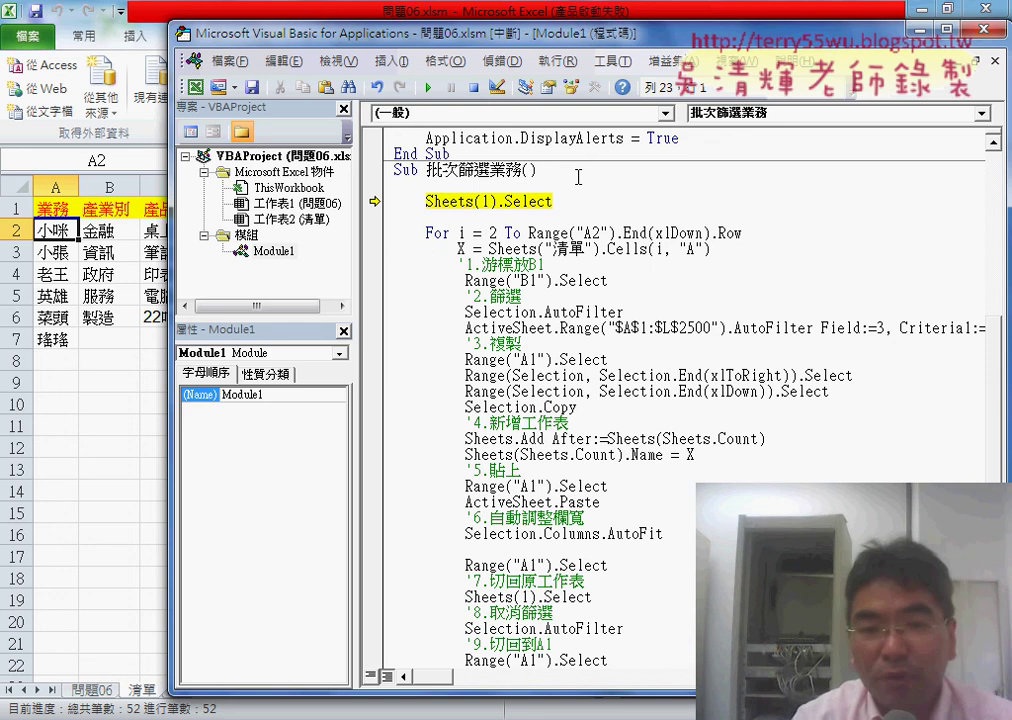
key("F8")
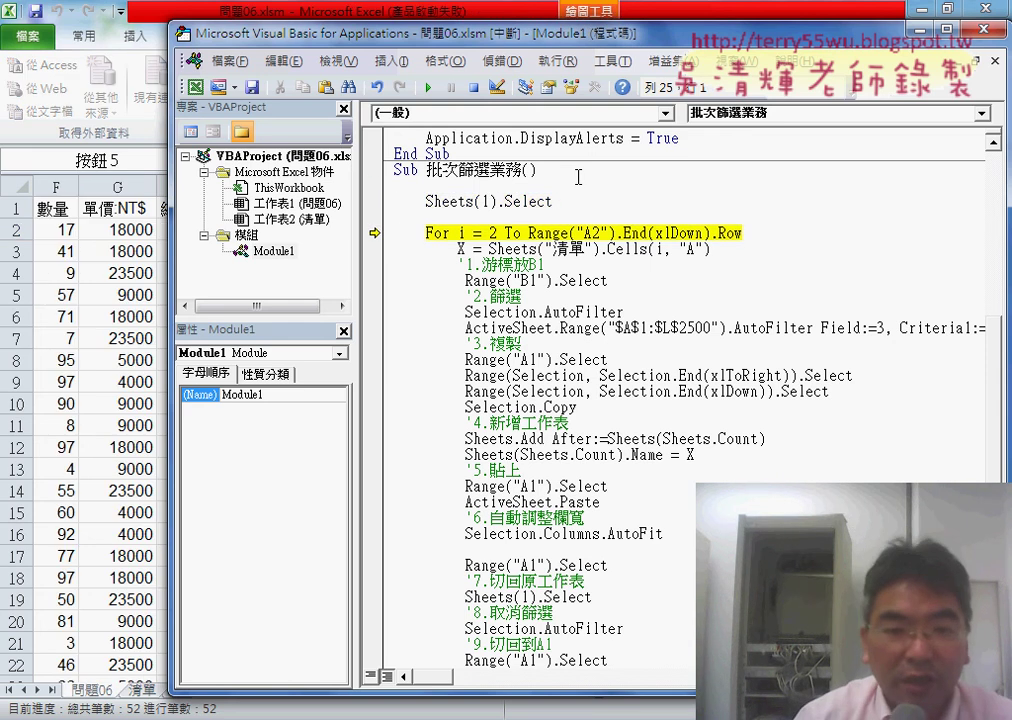
left_click_drag(358, 241, 292, 241)
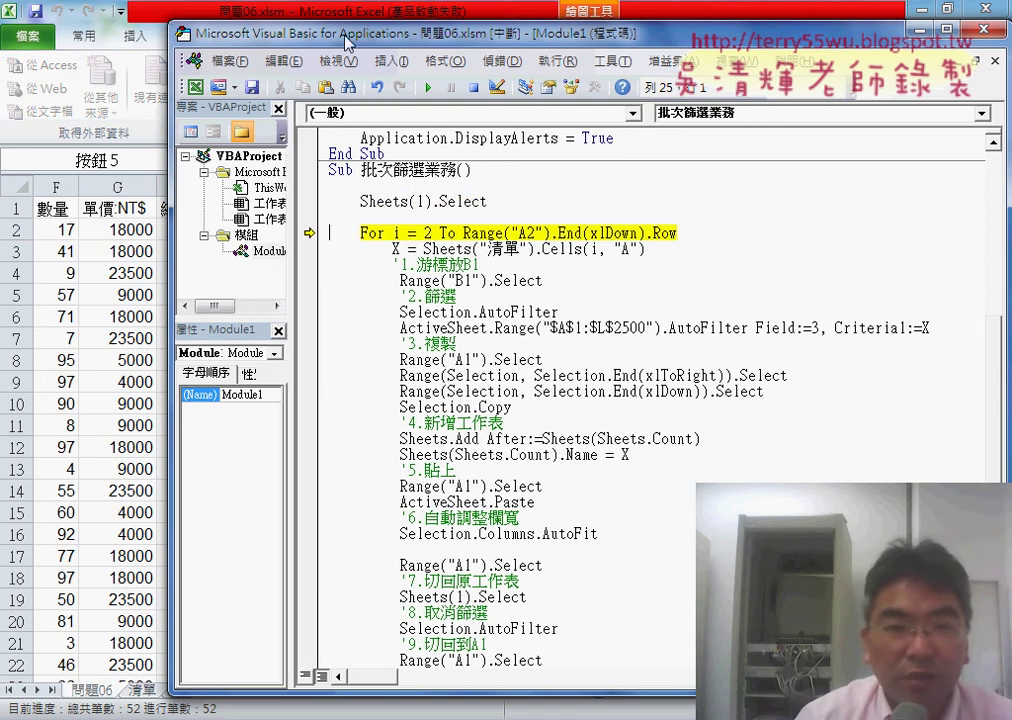
left_click_drag(364, 22, 466, 27)
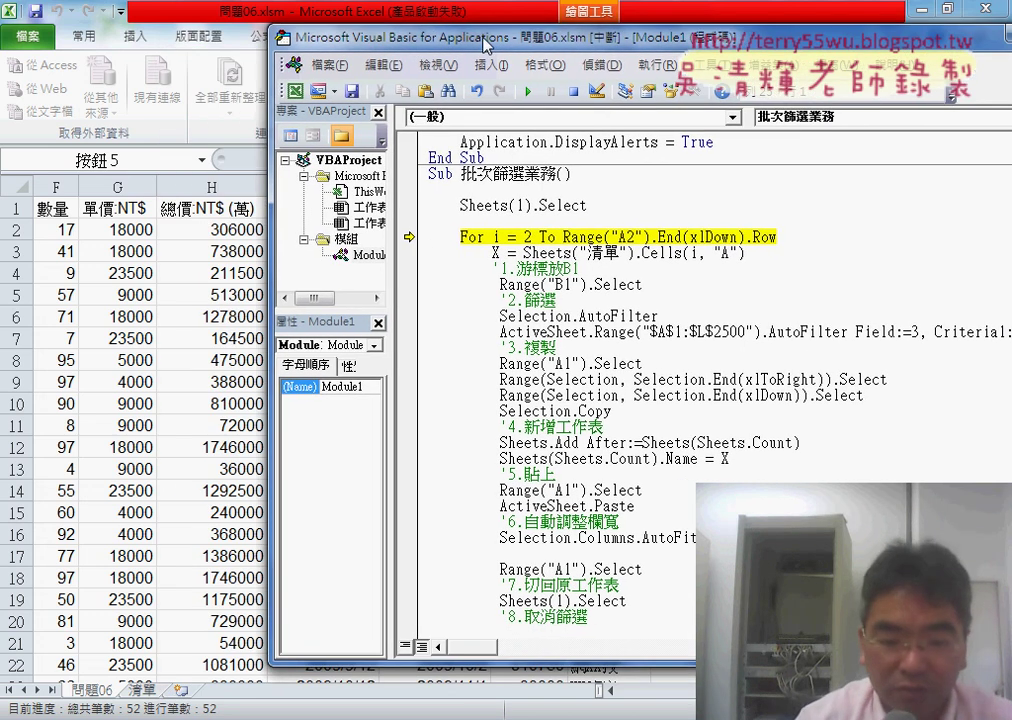
key("F8")
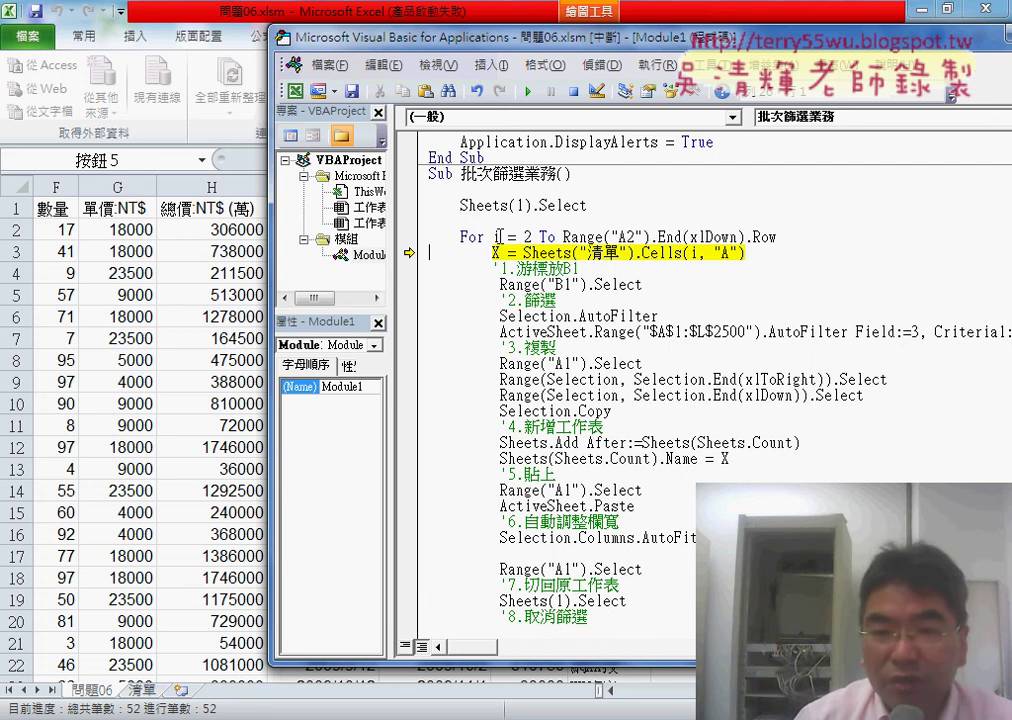
Insert Sheets("清單"). before Range("A2") on the For line so it counts 清單's rows.
left_click_drag(563, 237, 798, 241)
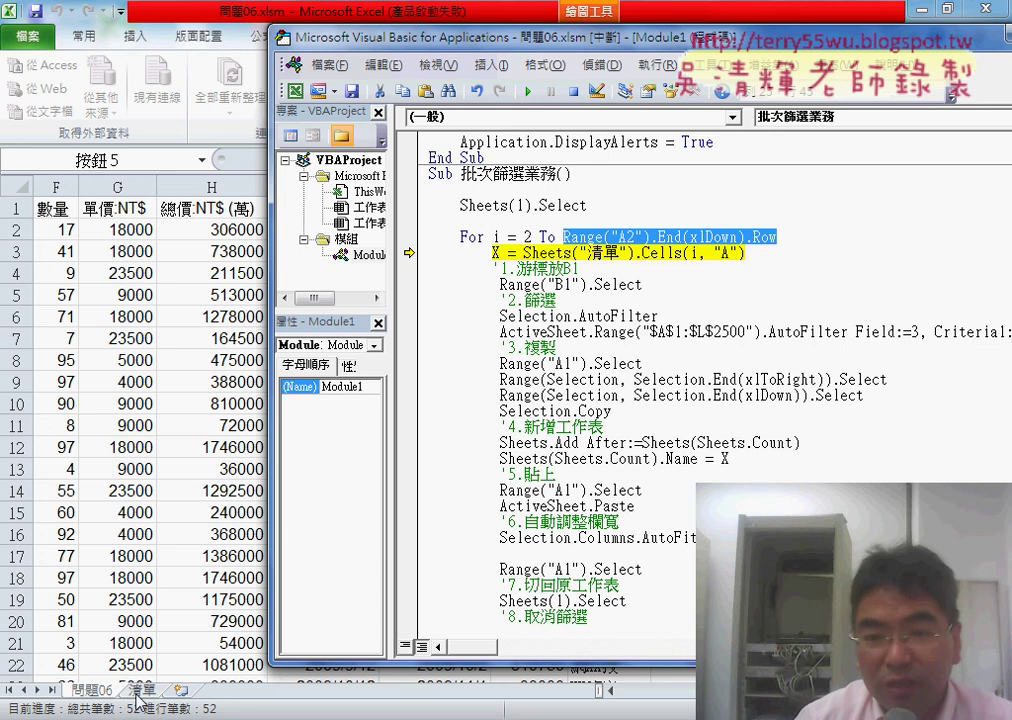
left_click(638, 264)
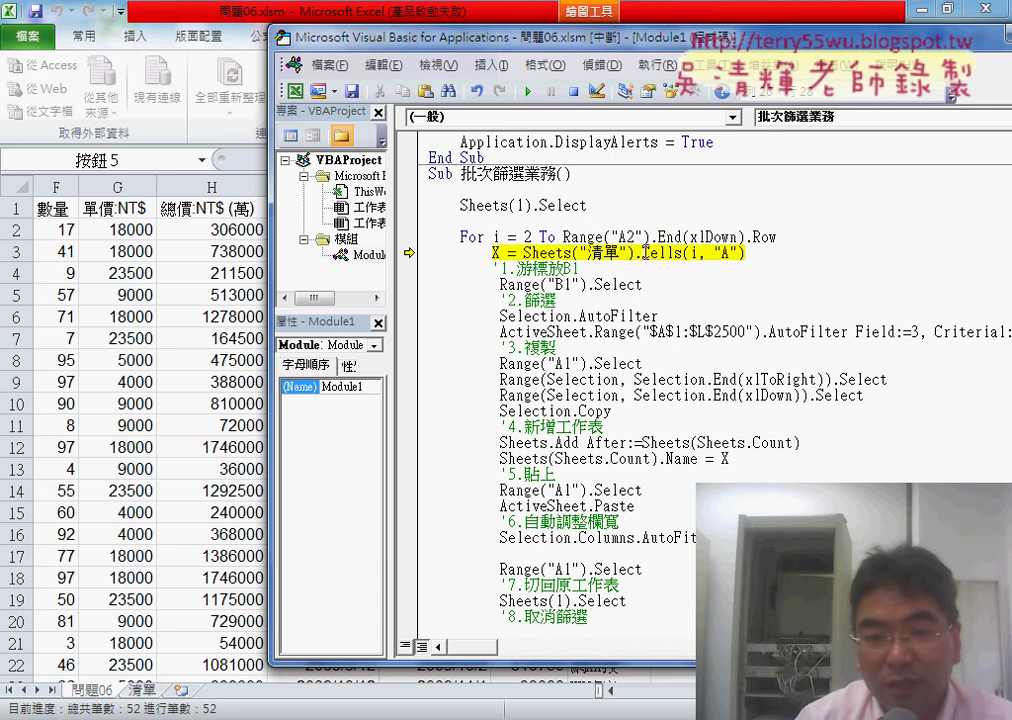
left_click_drag(523, 253, 568, 253)
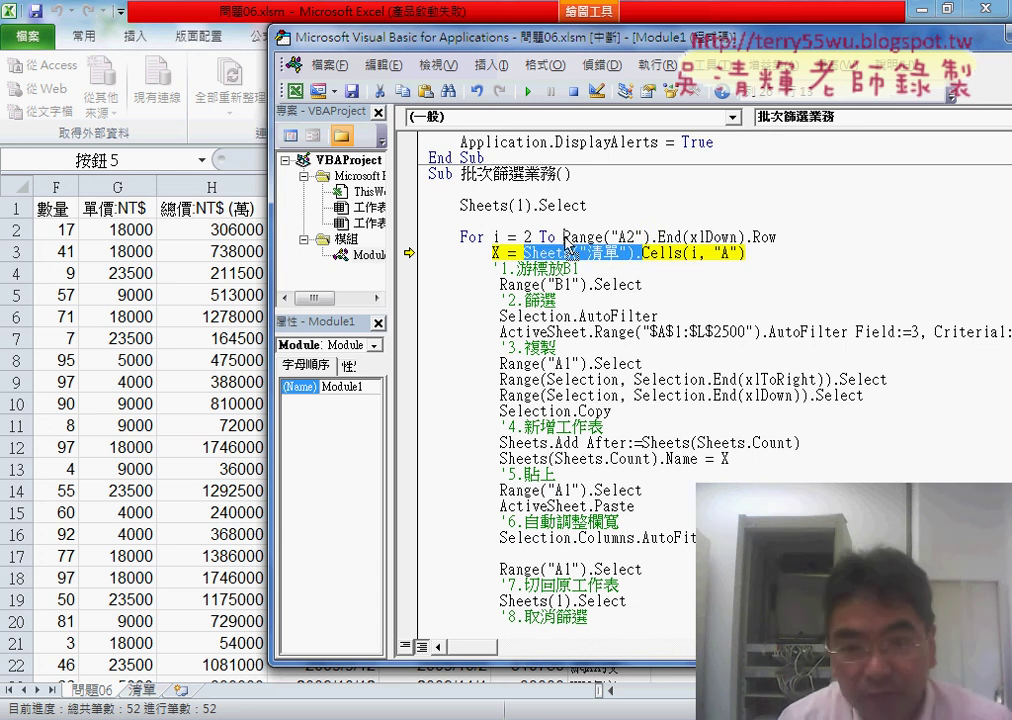
key("ctrl+c")
left_click(563, 237)
key("ctrl+v")
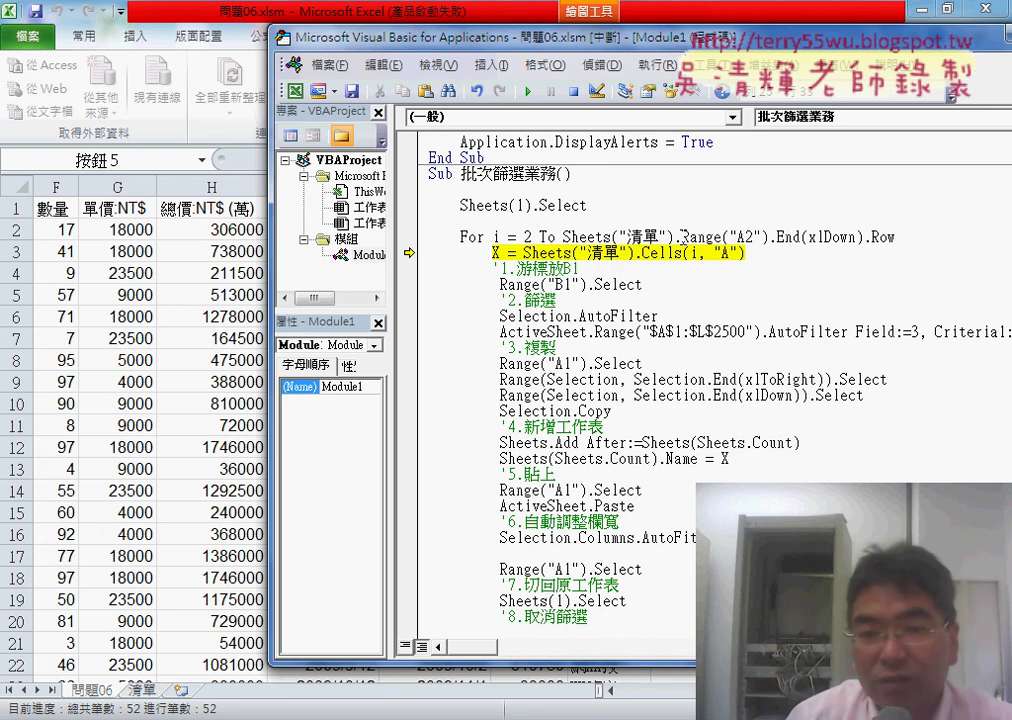
left_click_drag(565, 237, 670, 238)
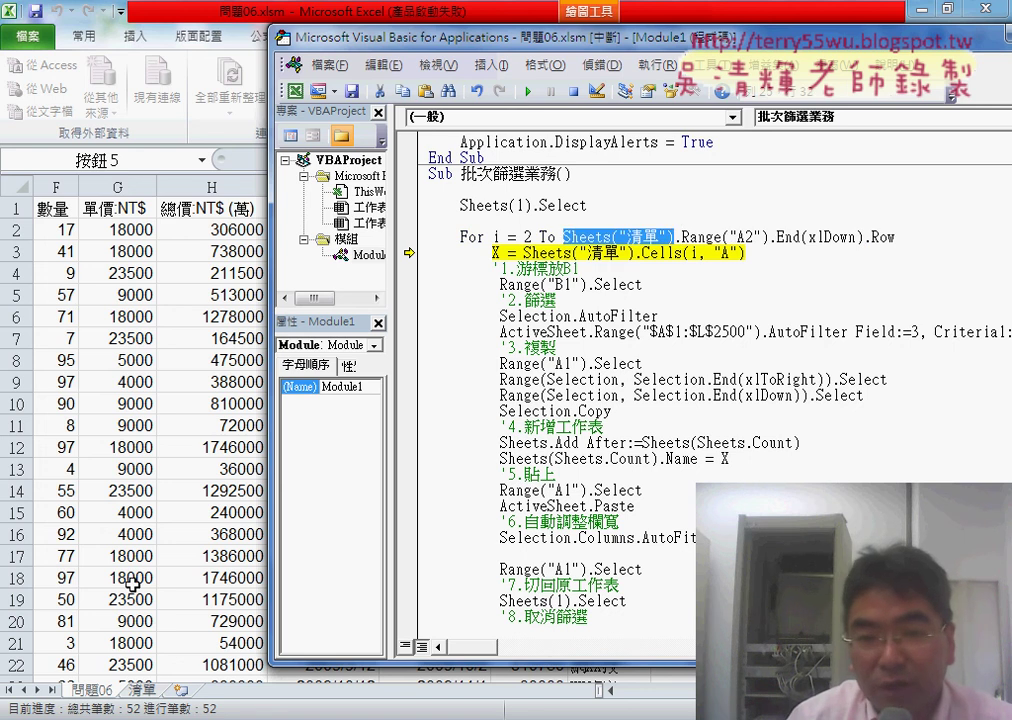
left_click(677, 237)
left_click_drag(677, 237, 563, 237)
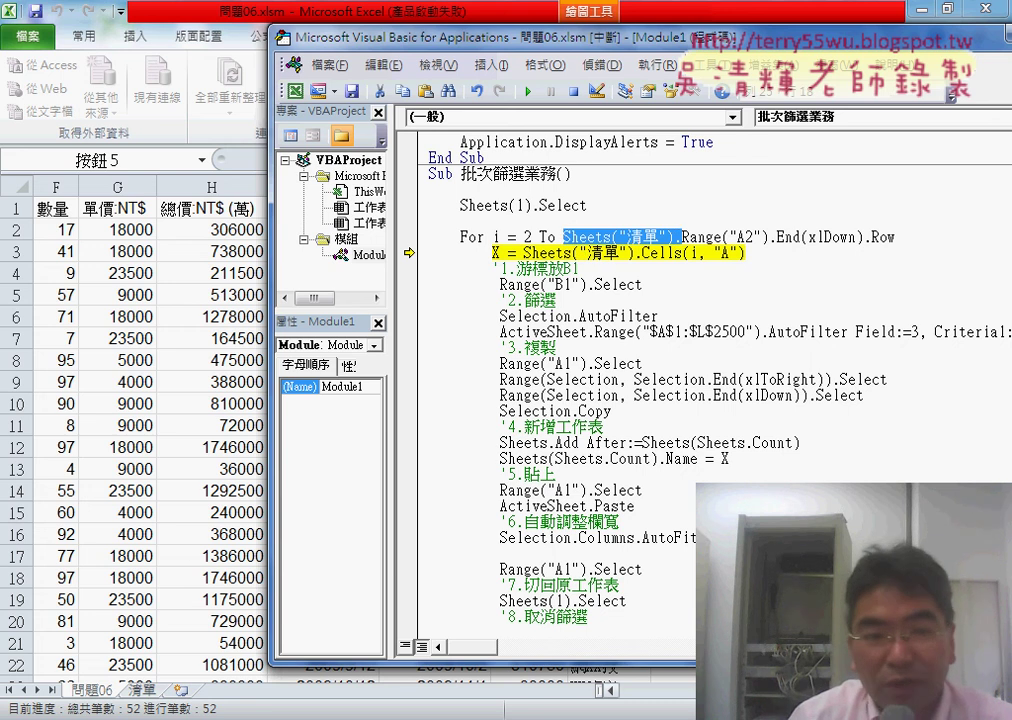
Check the worksheet, then move the execution point back to the For i = 2 line.
key("alt+F11")
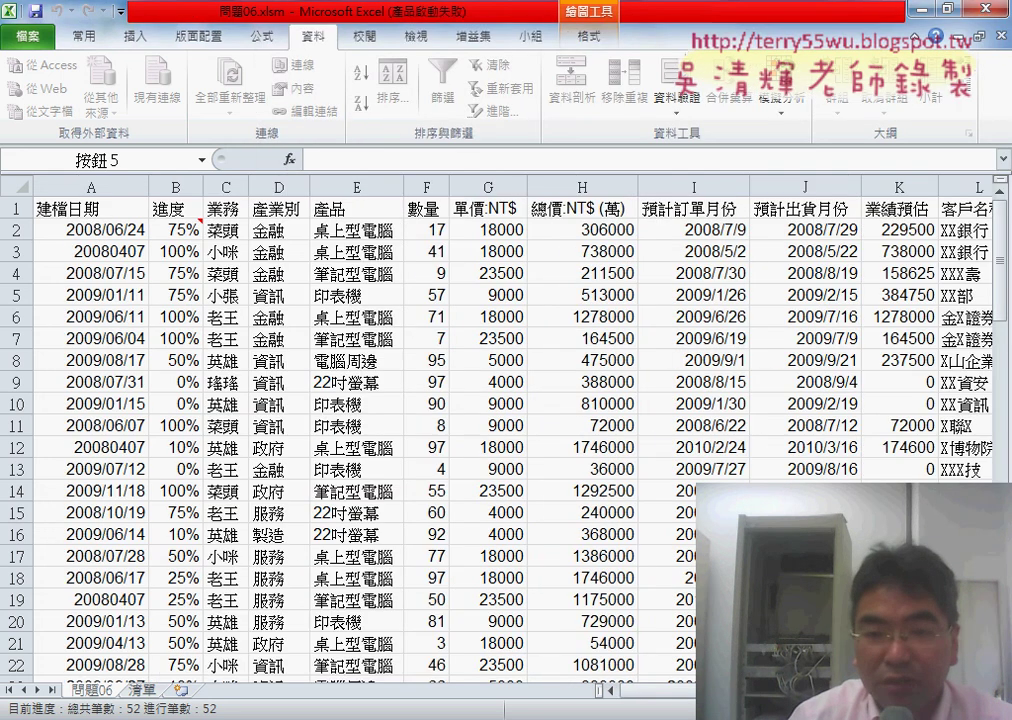
key("alt+F11")
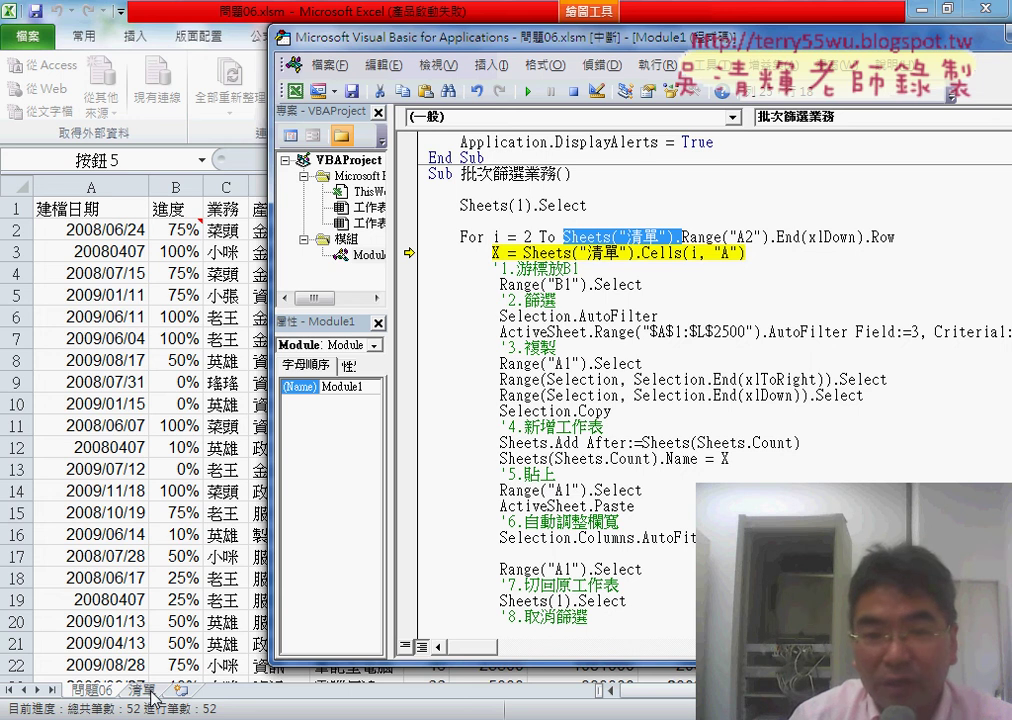
left_click_drag(409, 253, 409, 237)
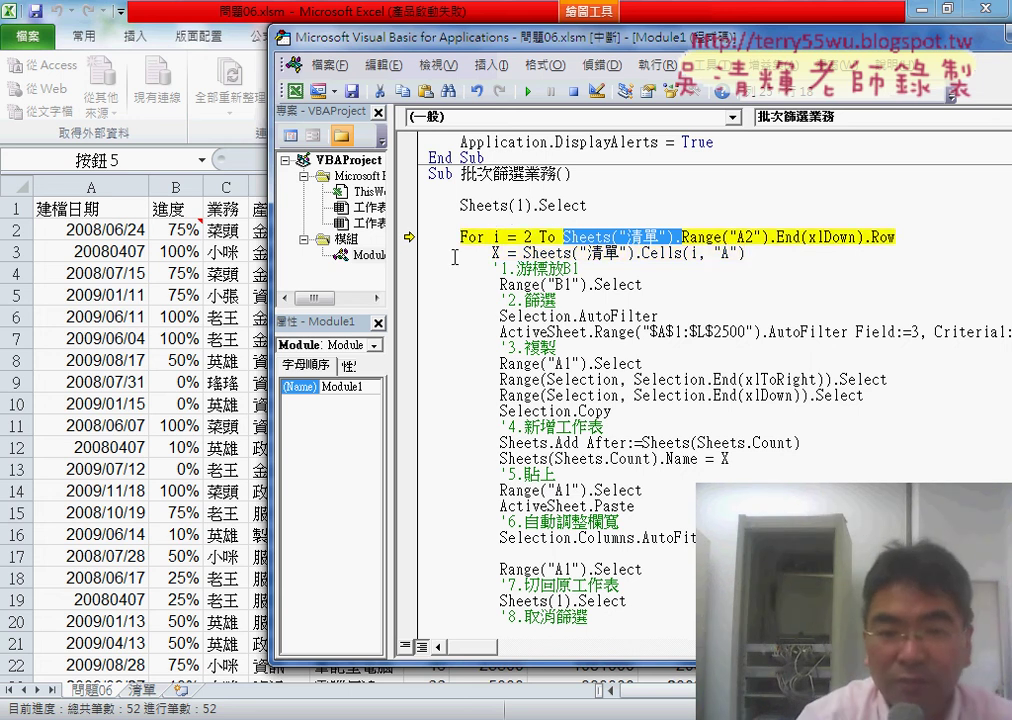
Step through the loop to filter the data to the first salesperson's rows and copy them.
key("F8")
key("F8")
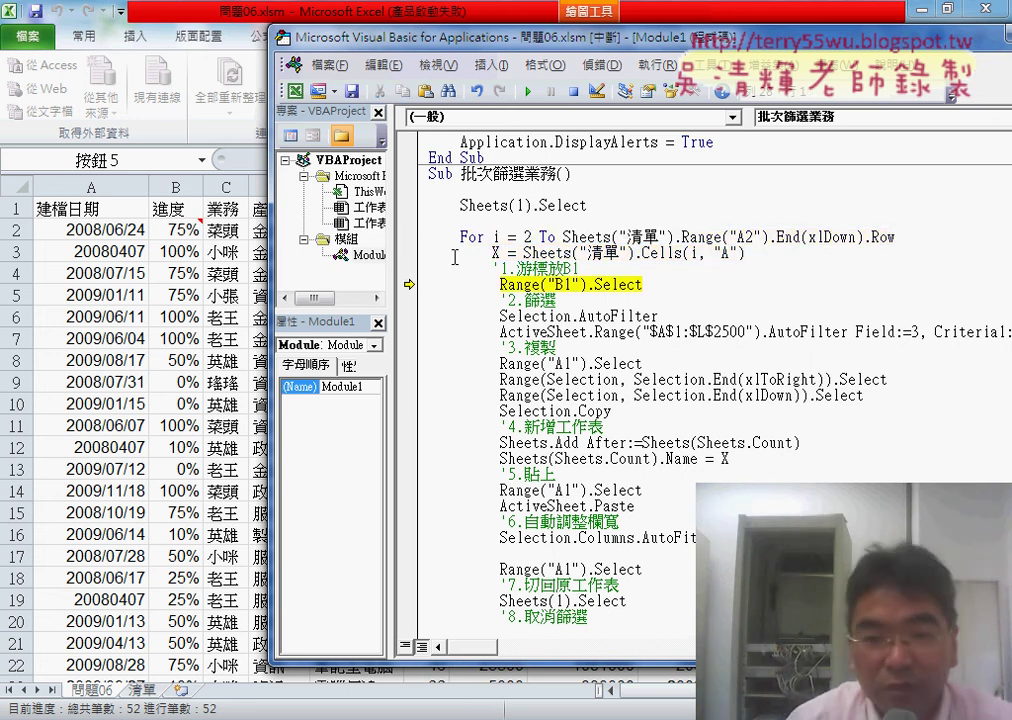
mouse_move(495, 253)
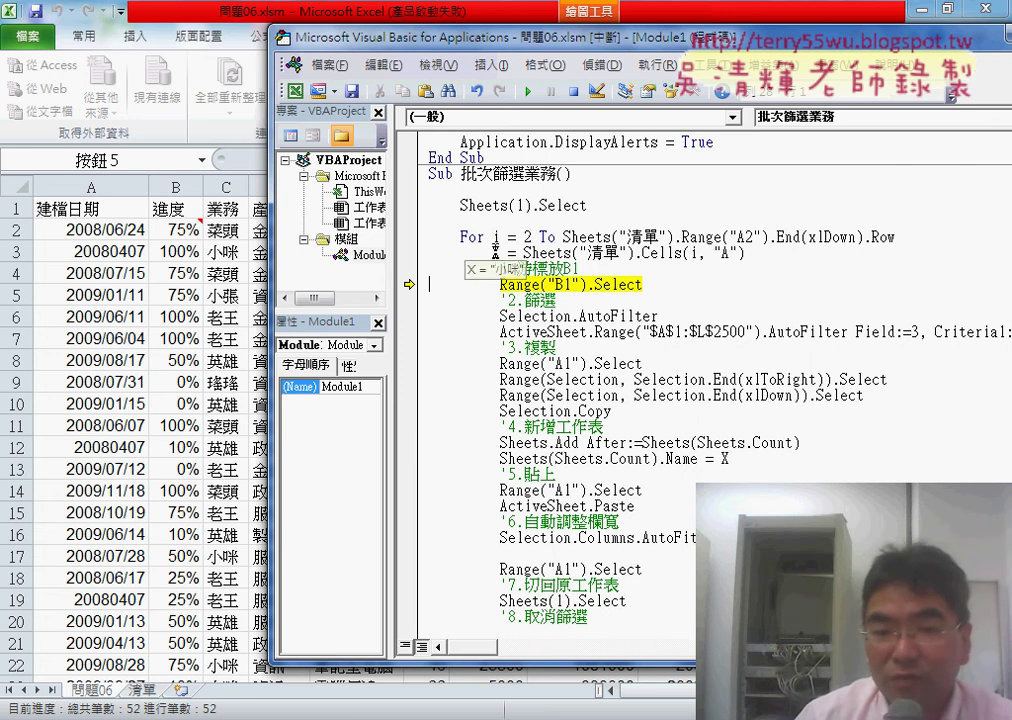
left_click_drag(523, 253, 641, 253)
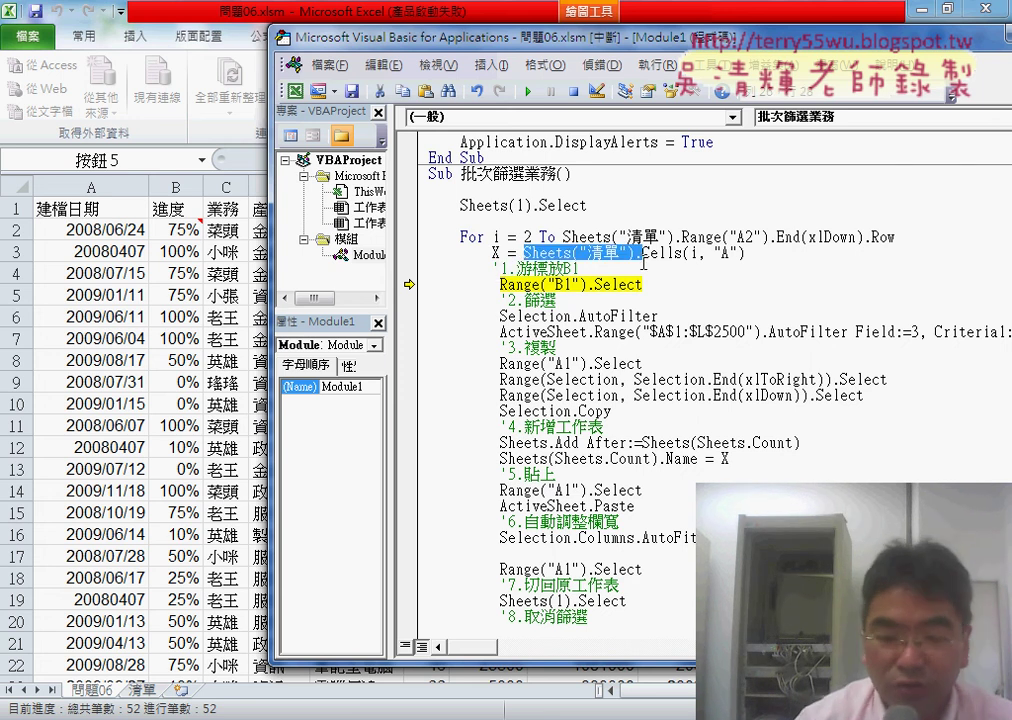
left_click(676, 286)
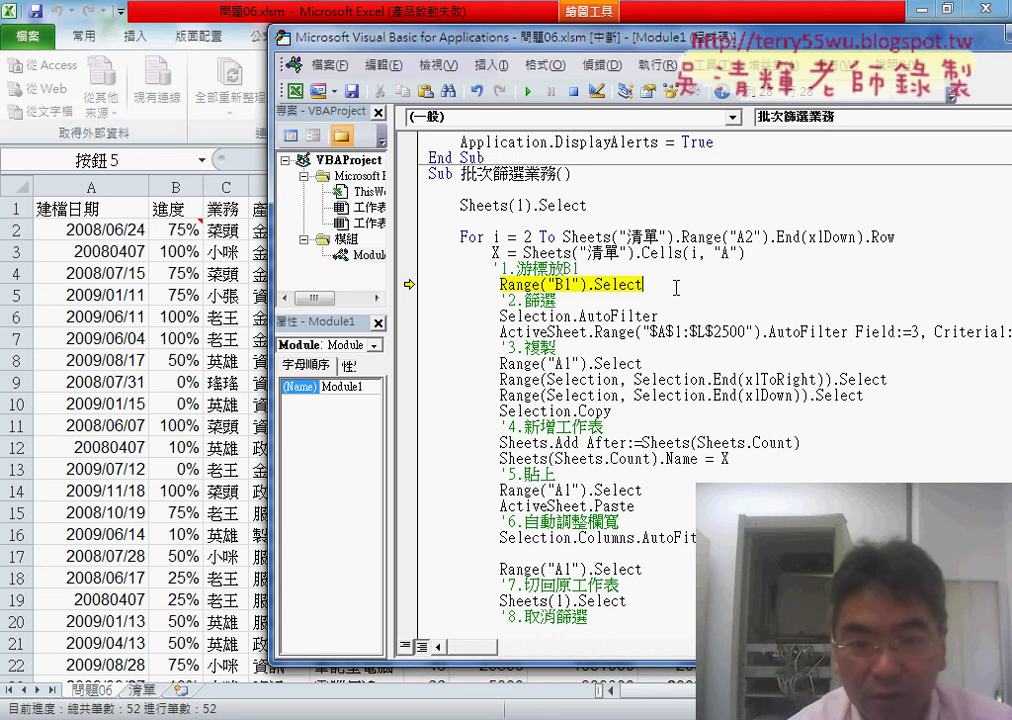
key("F8")
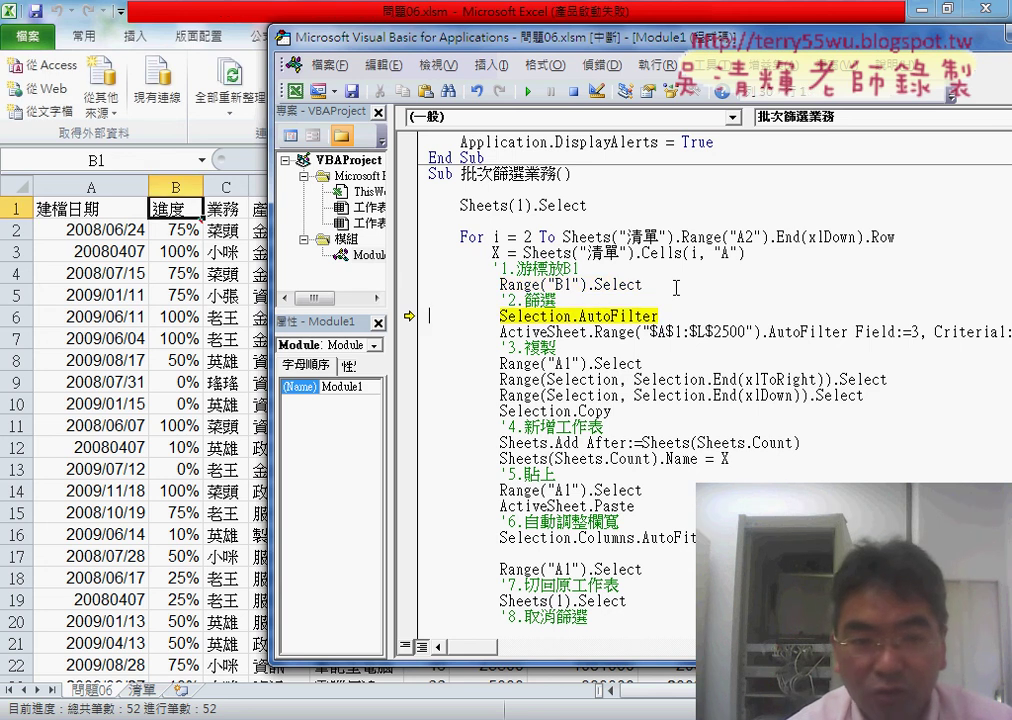
key("F8")
key("F8")
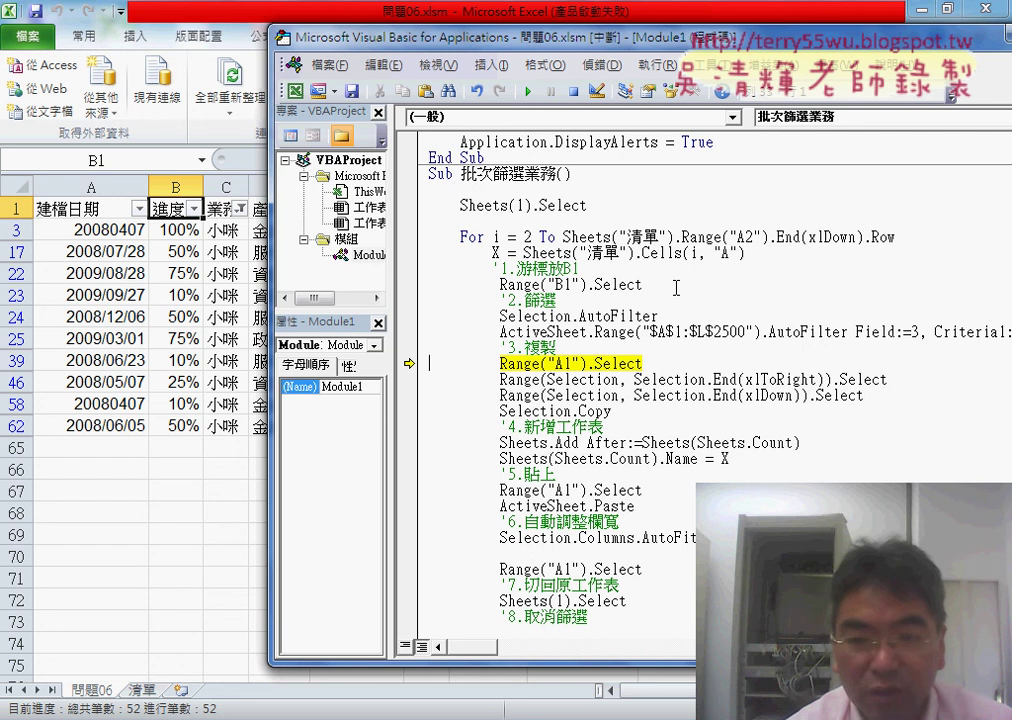
key("F8")
key("F8")
key("F8")
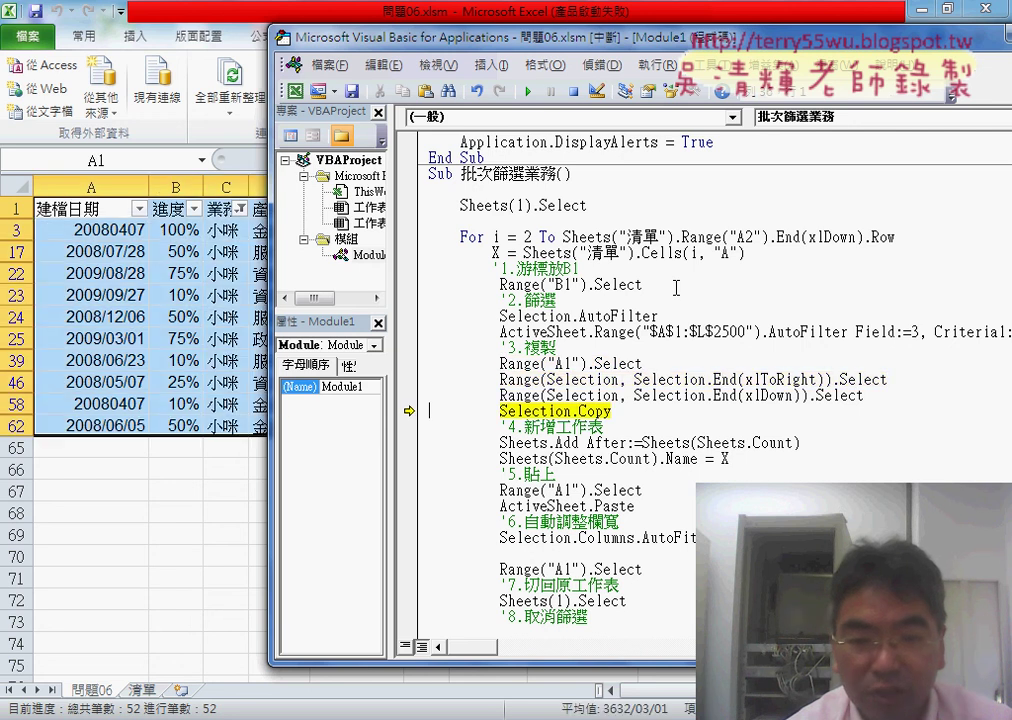
key("F8")
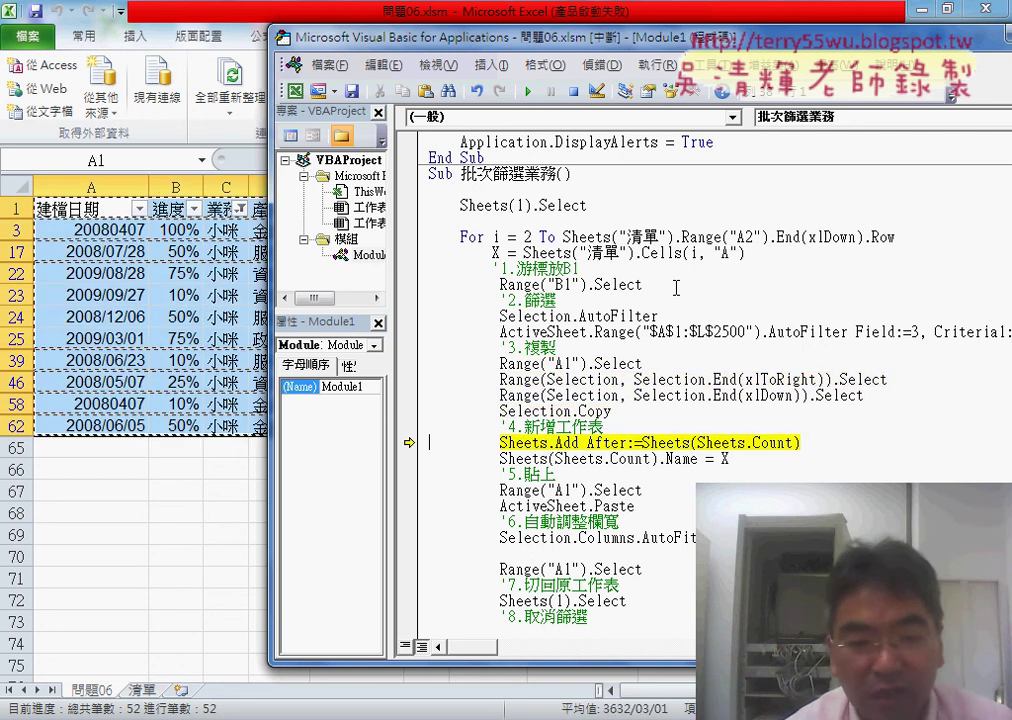
Step on to add a sheet named for that salesperson, paste, AutoFit columns, and return to sheet 1.
key("F8")
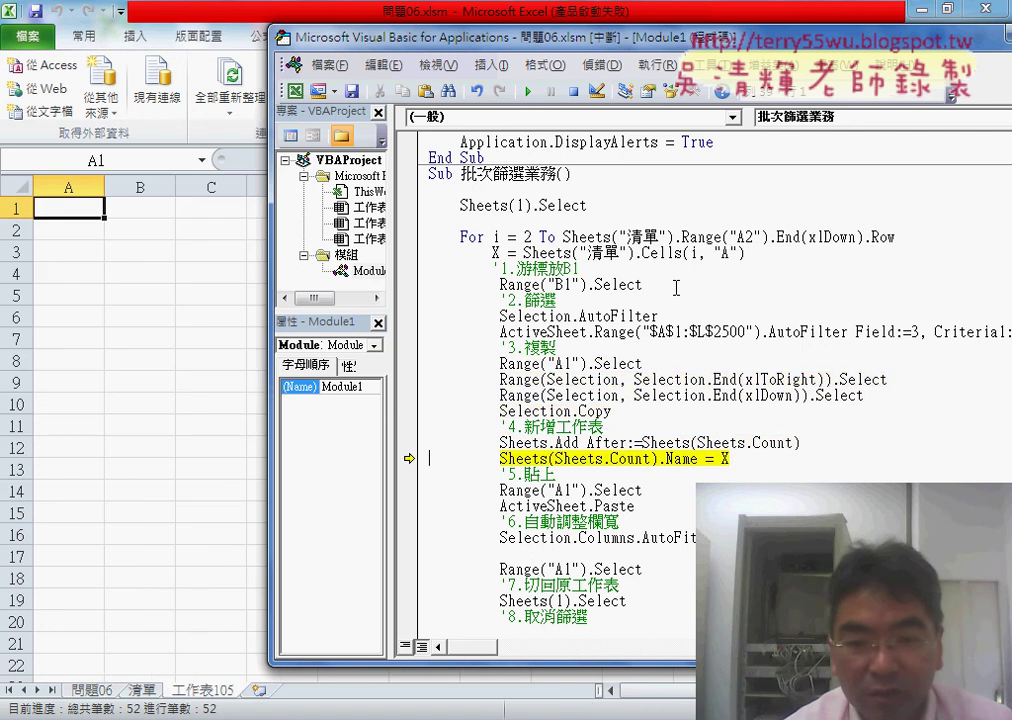
key("F8")
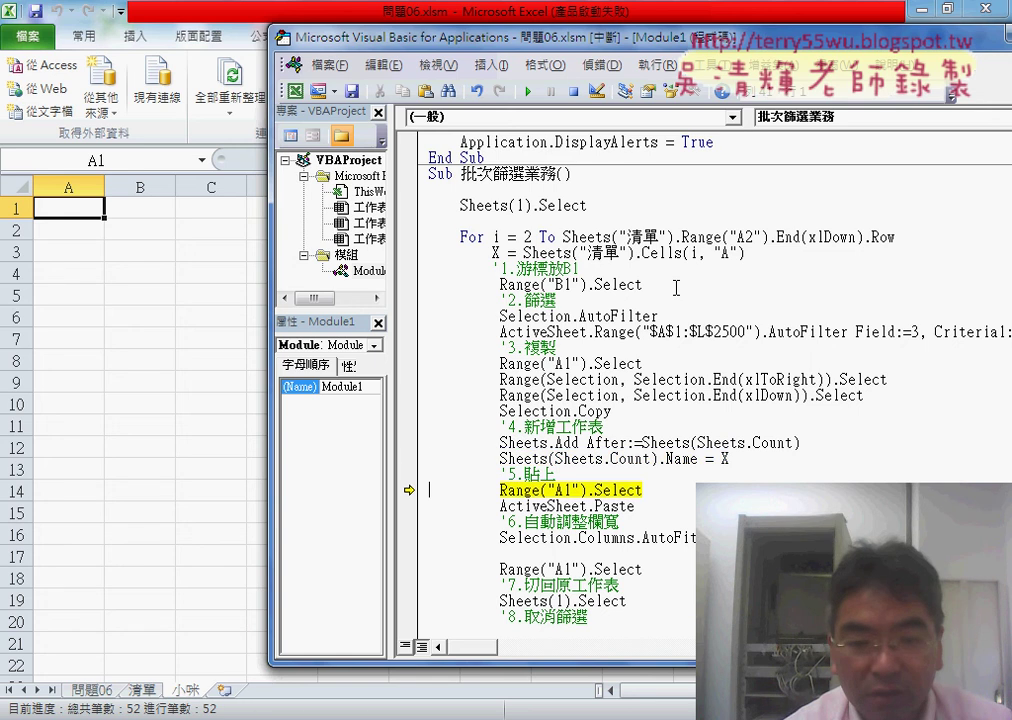
key("F8")
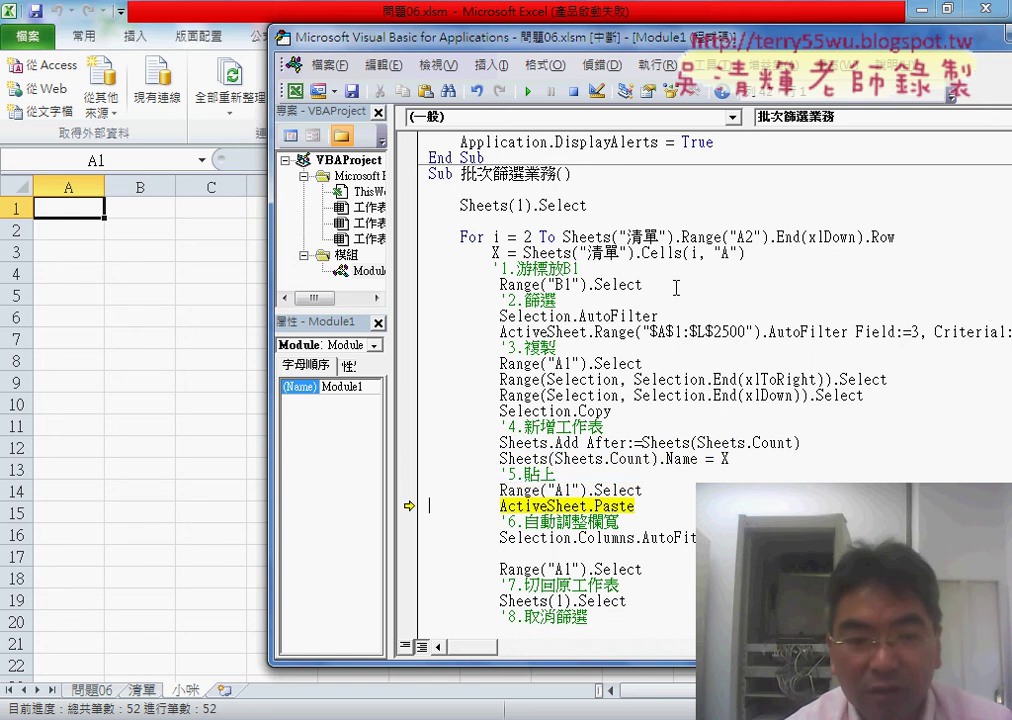
key("F8")
key("F8")
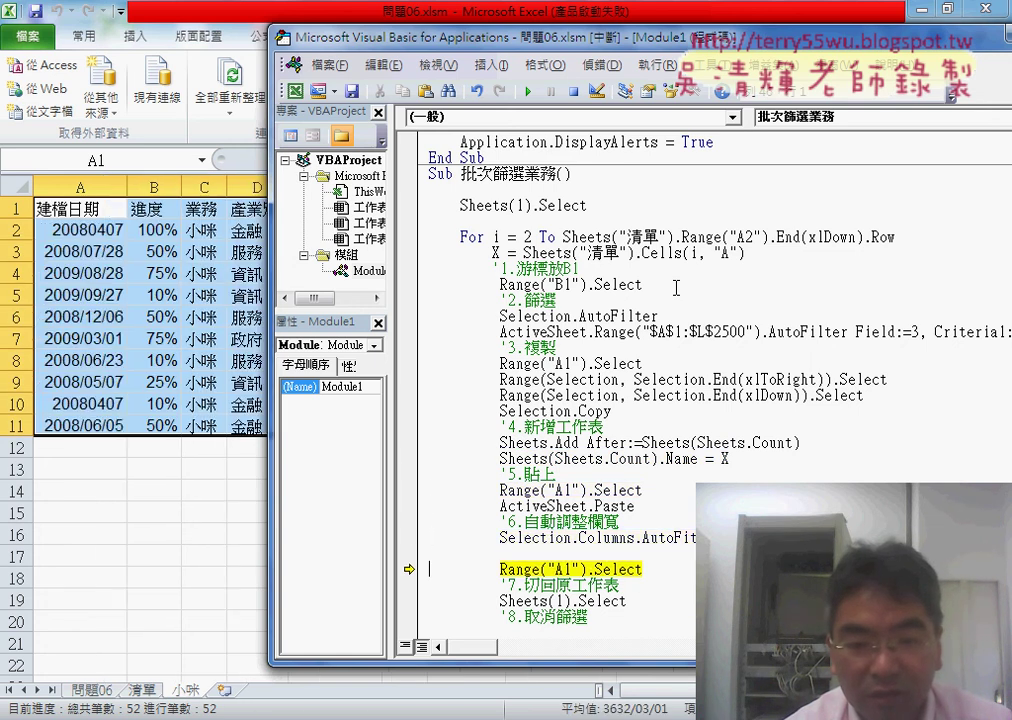
key("F8")
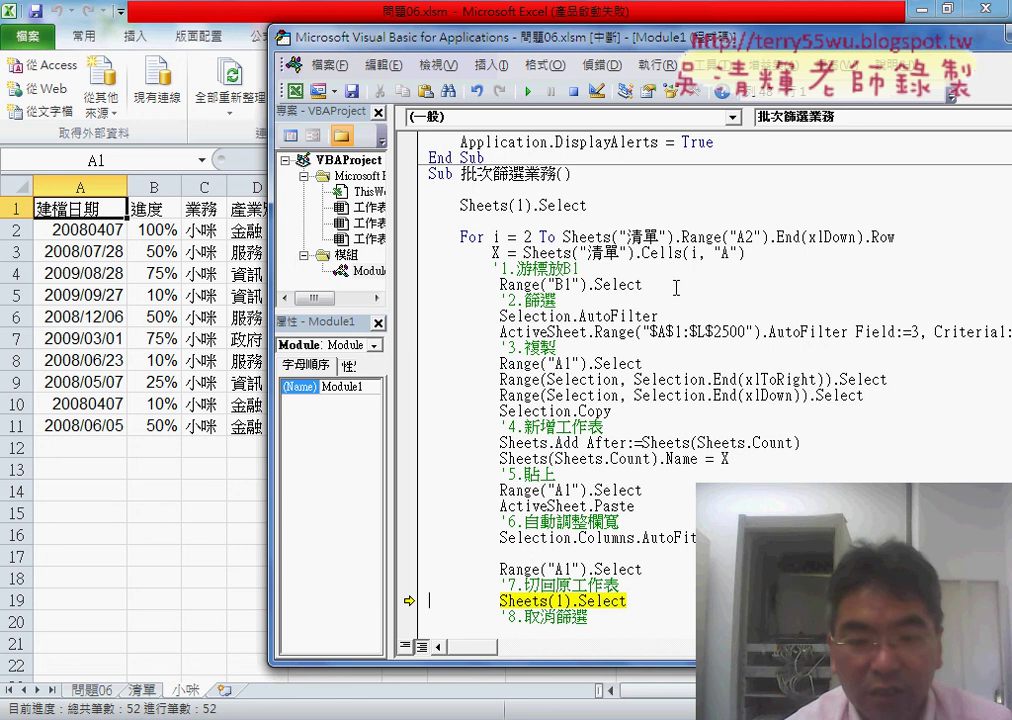
key("F8")
key("F8")
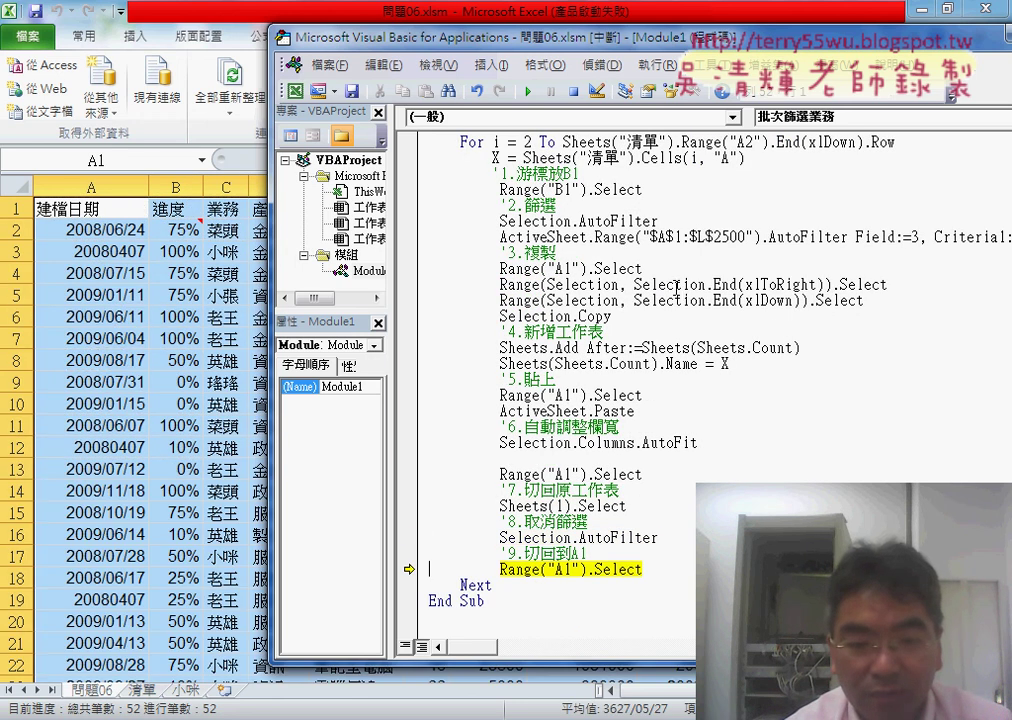
Step into the second salesperson's pass, then run the macro to completion for everyone.
key("F8")
key("F8")
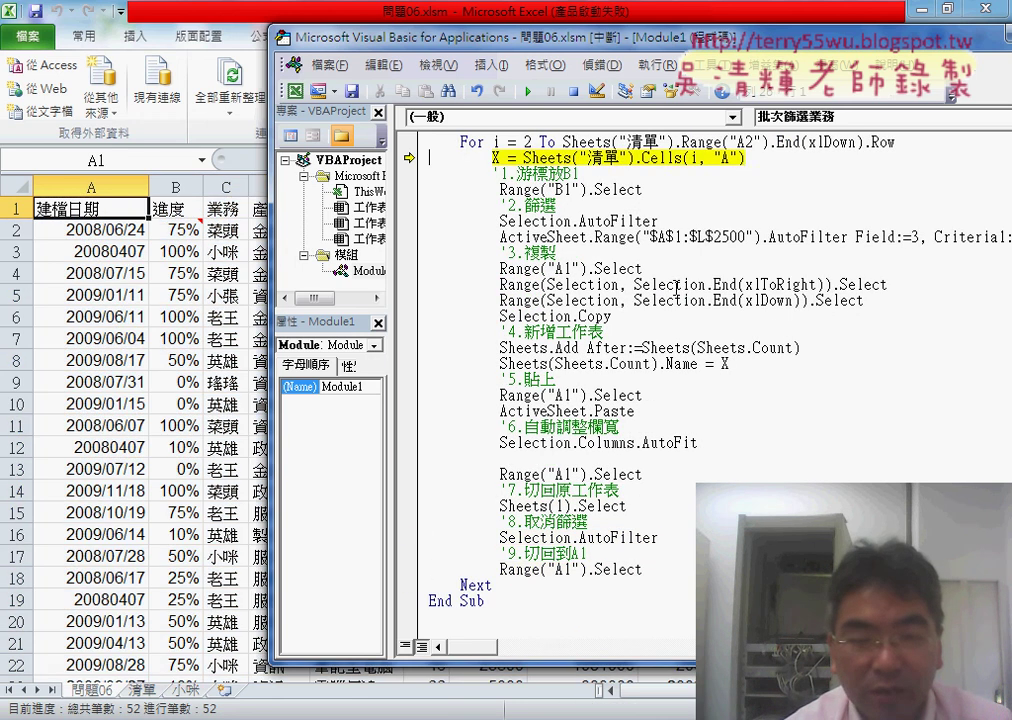
key("F8")
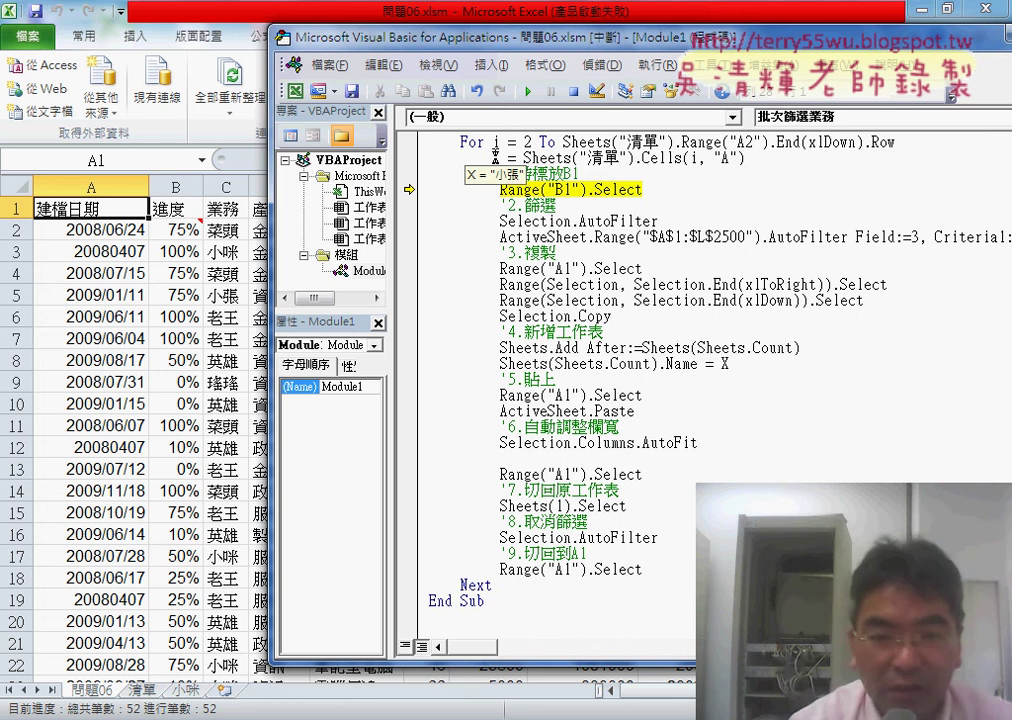
key("F8")
key("F8")
key("F8")
key("F8")
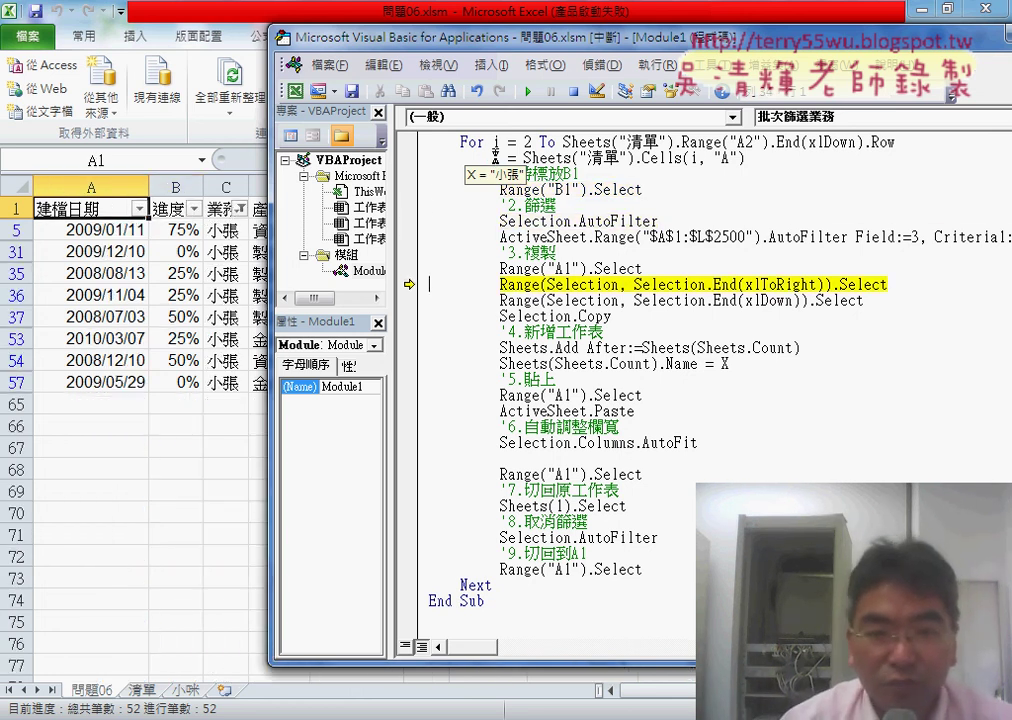
left_click(528, 91)
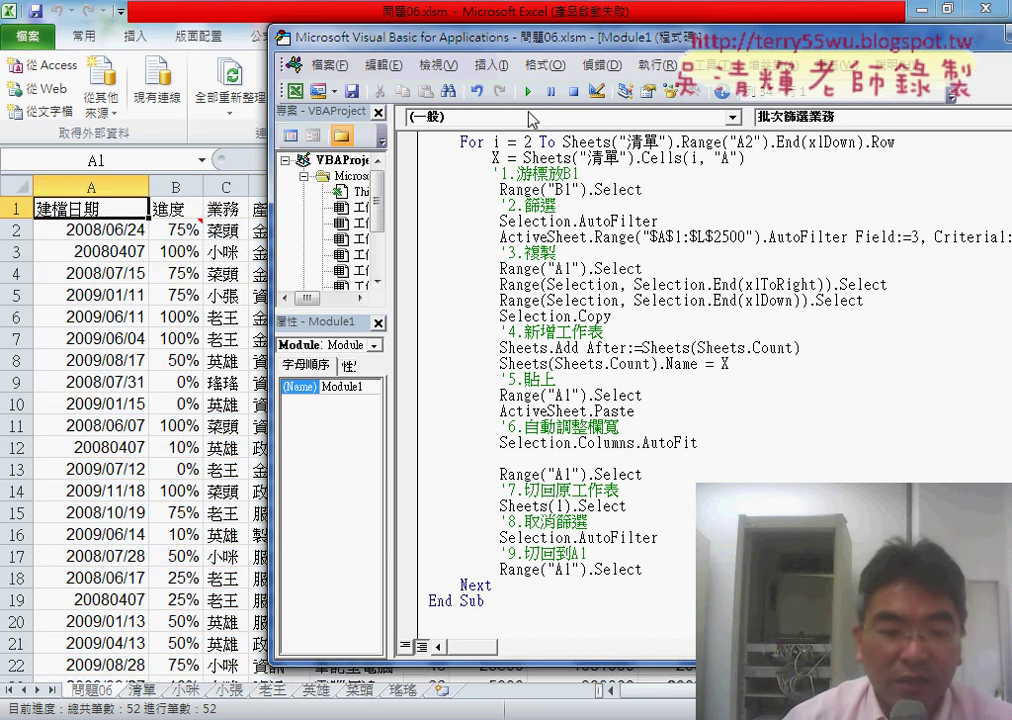
Verify column C names on the 小咪 and 小張 sheets, then return to 問題06 and go to Google Docs.
left_click(188, 690)
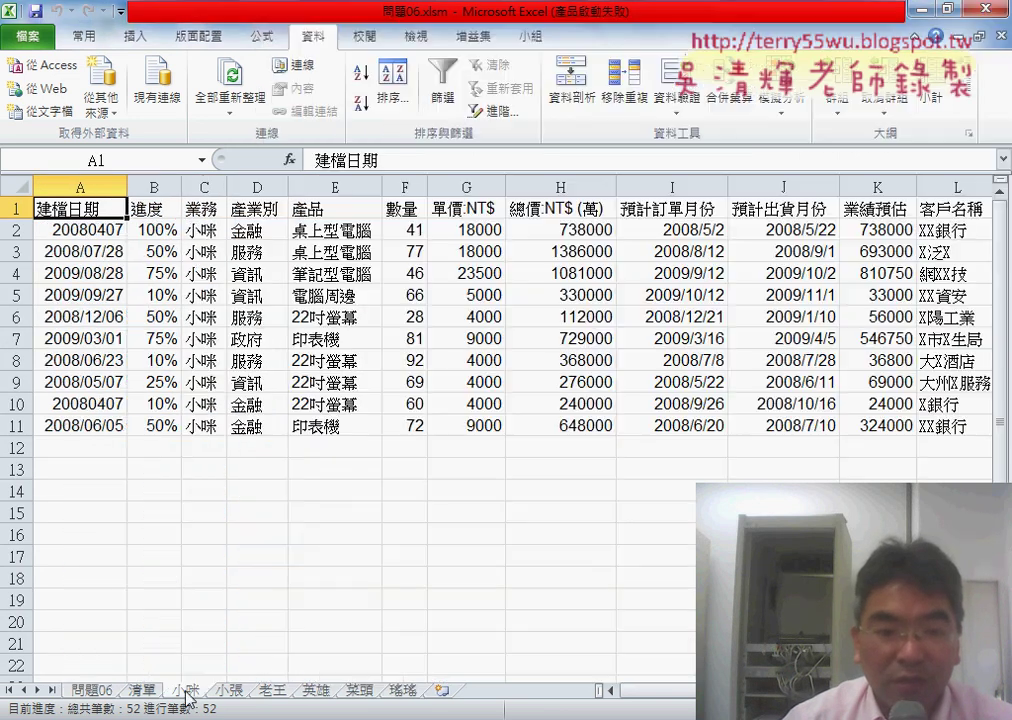
left_click_drag(205, 230, 203, 426)
left_click(229, 690)
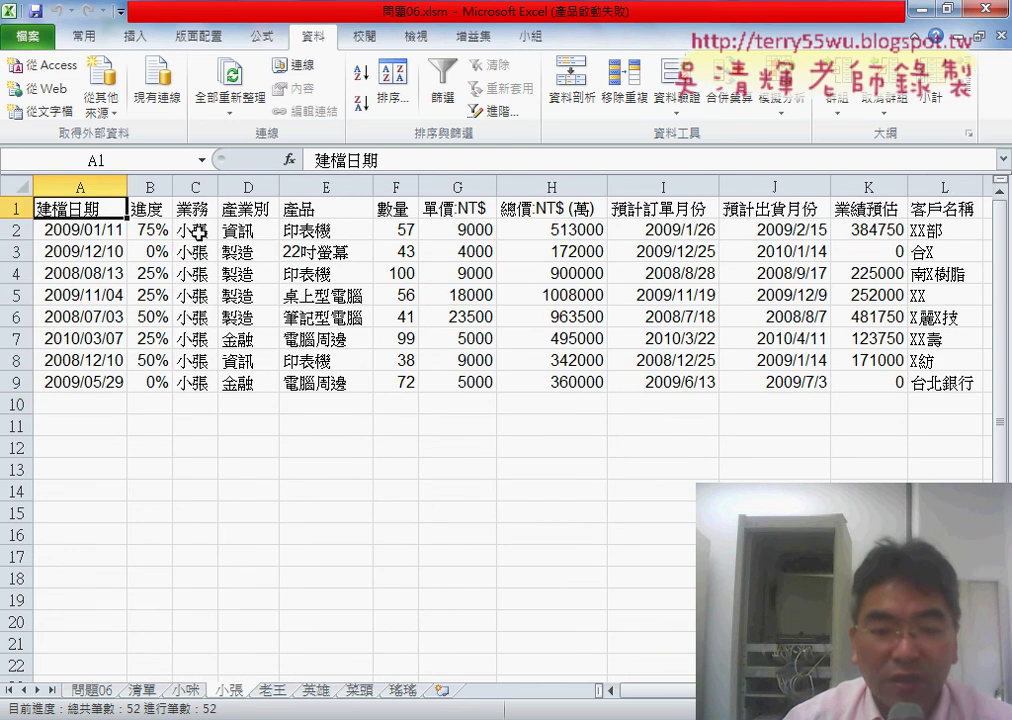
left_click_drag(190, 230, 195, 404)
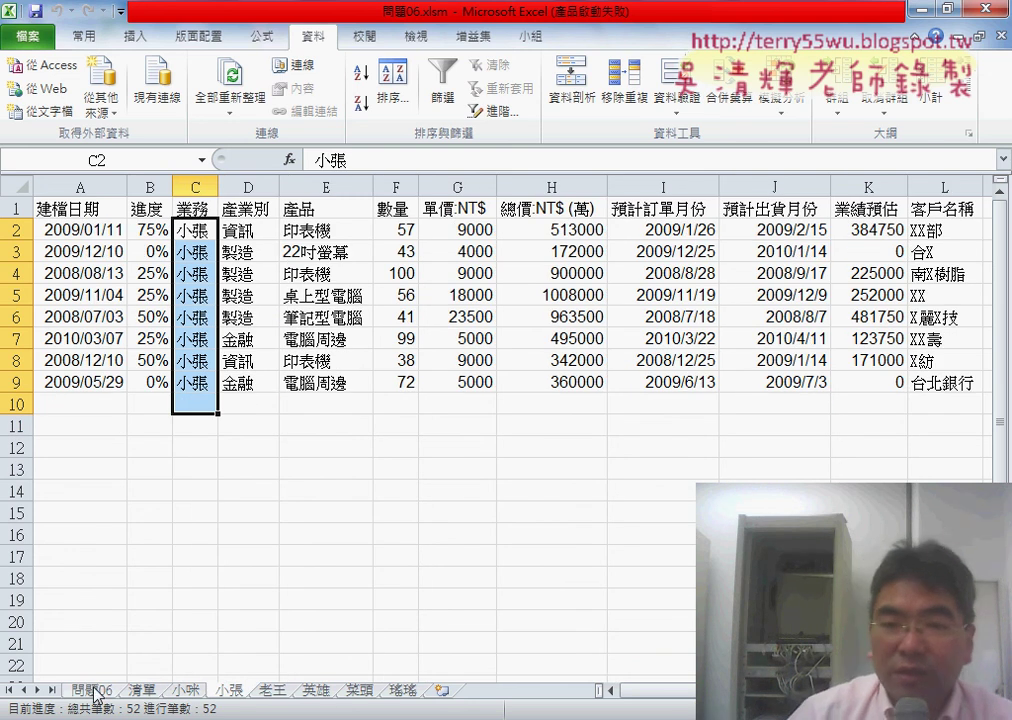
key("ctrl+Page_Up")
key("ctrl+Page_Up")
key("ctrl+Page_Up")
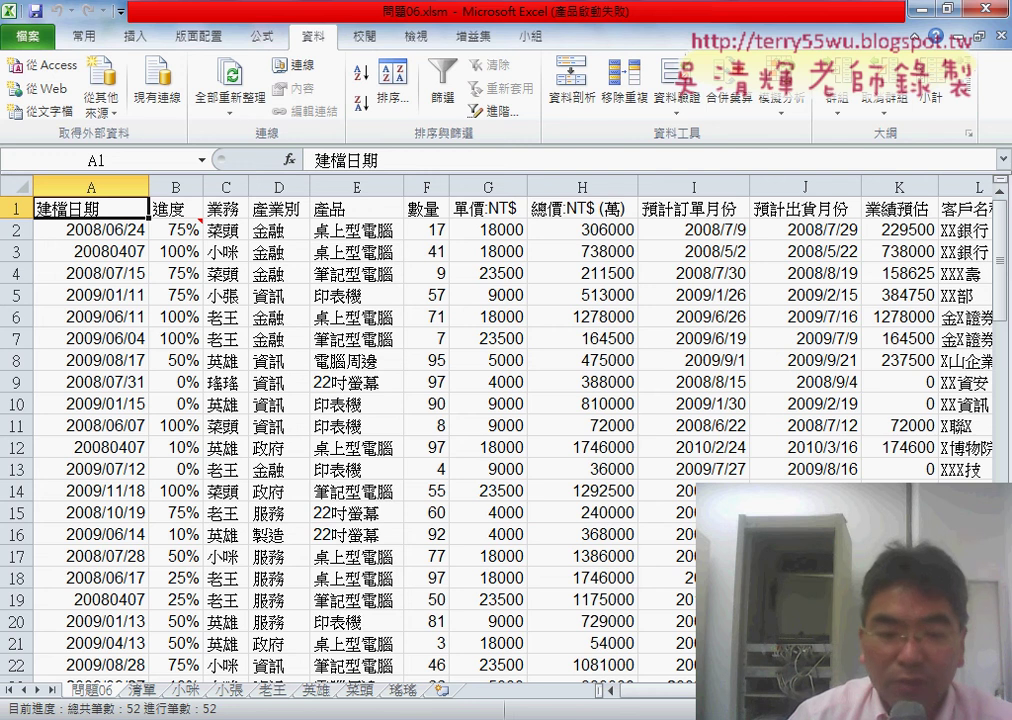
left_click(223, 524)
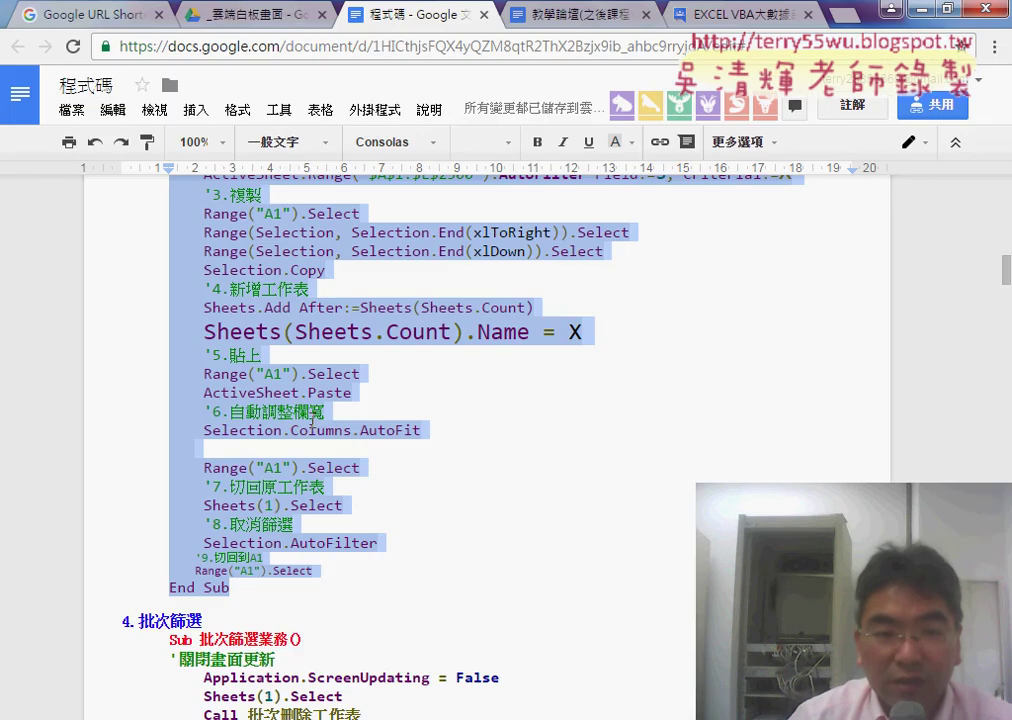
Highlight the For loop and X = Sheets lines of 批次新增工作表 in yellow.
scroll(312, 424, "up", 2)
left_click_drag(218, 255, 139, 220)
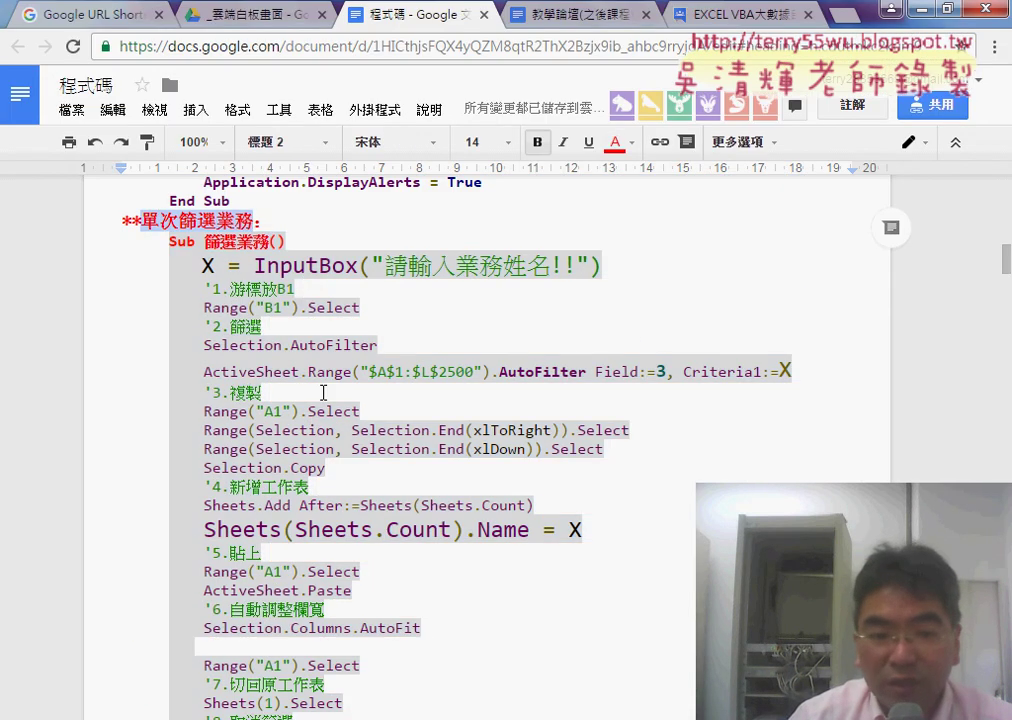
scroll(323, 391, "up", 1)
left_click_drag(201, 364, 624, 362)
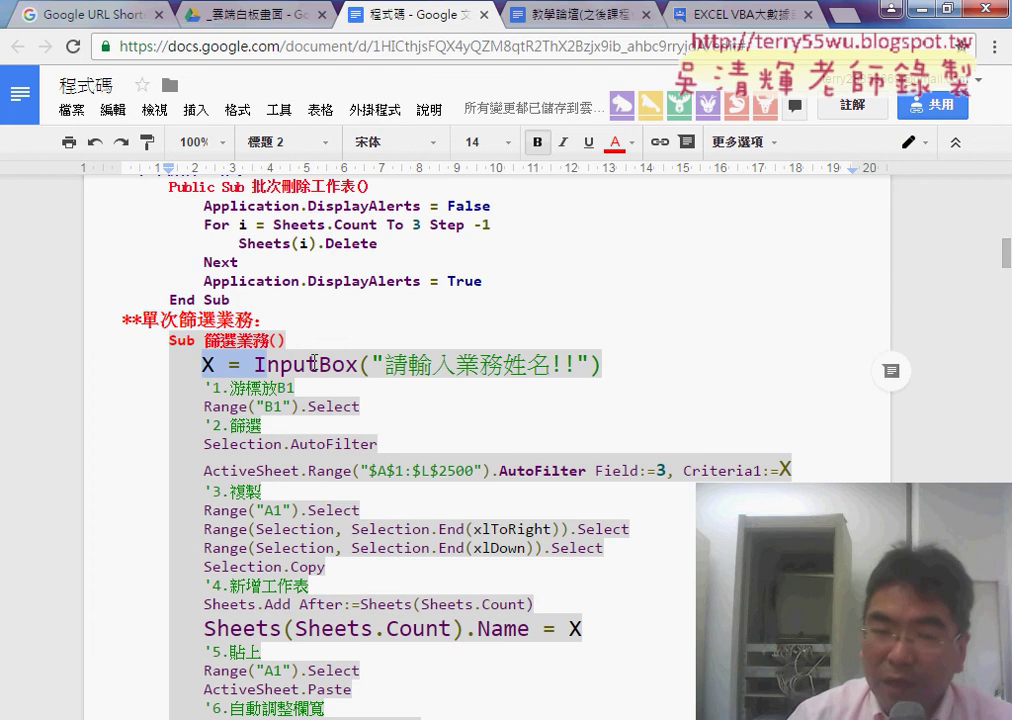
scroll(624, 362, "up", 3)
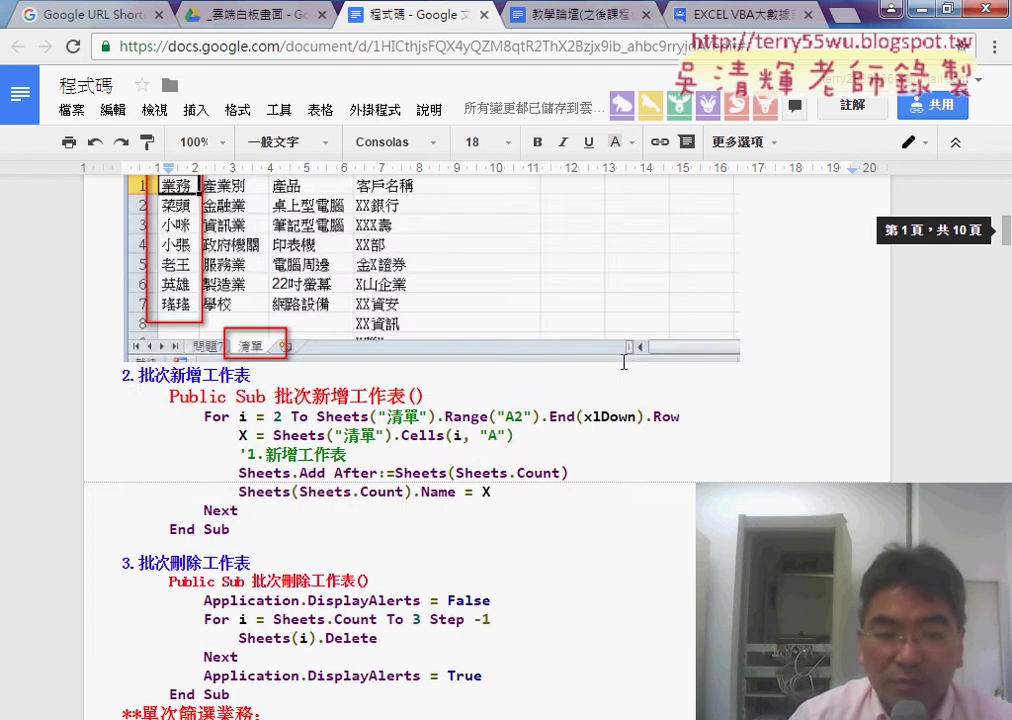
scroll(610, 361, "down", 2)
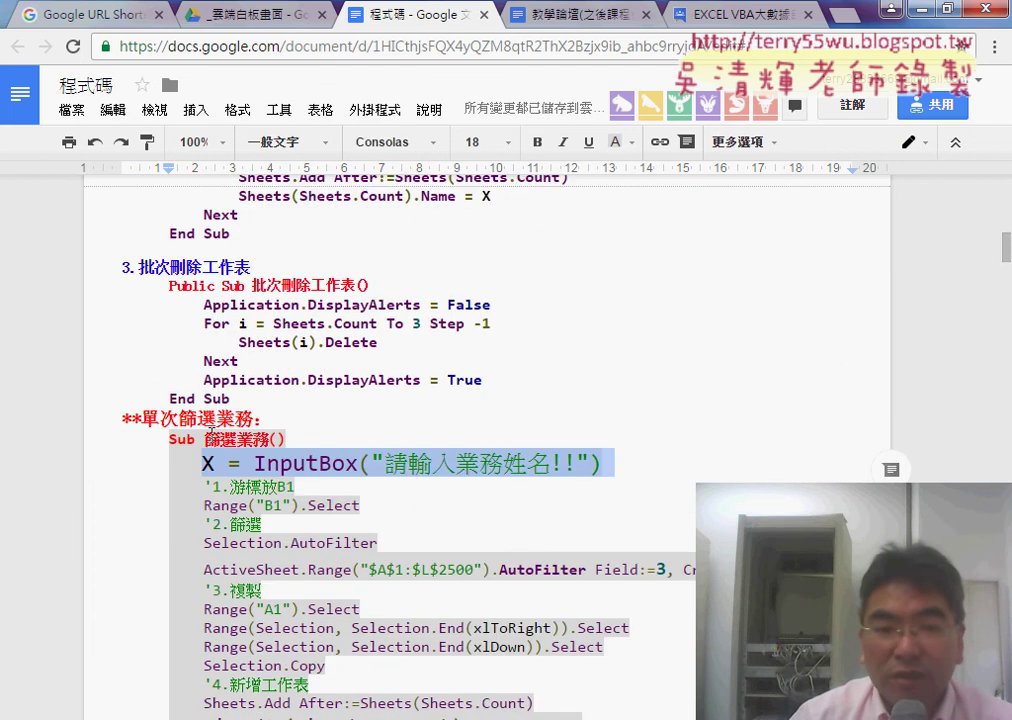
left_click(366, 442)
scroll(365, 441, "up", 1)
scroll(366, 441, "up", 2)
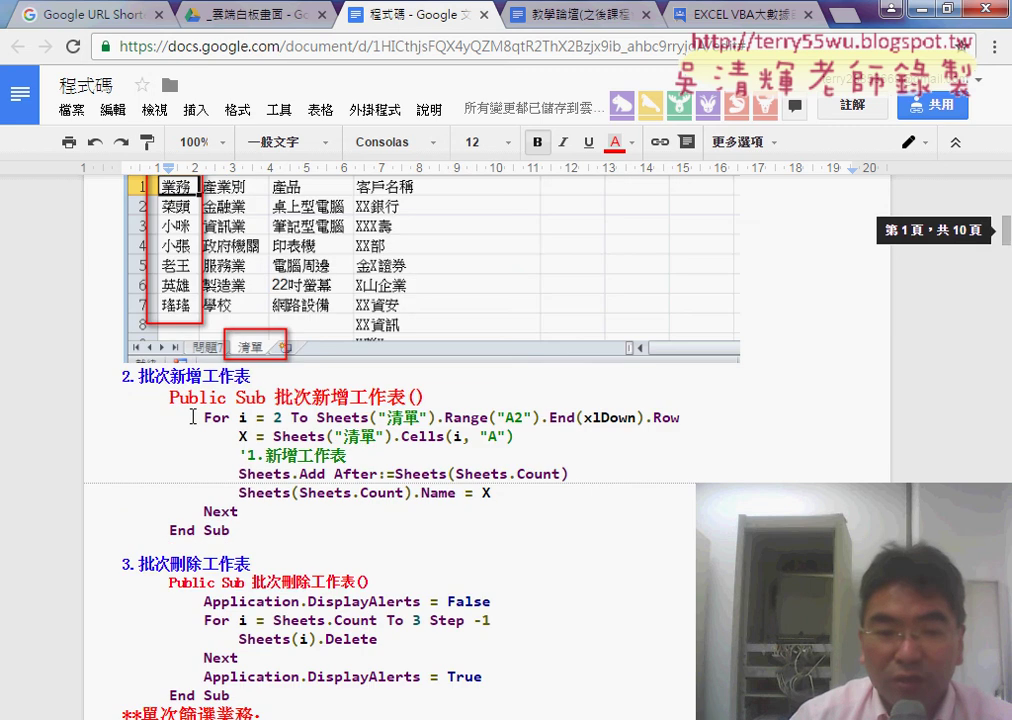
mouse_move(203, 417)
left_mouse_down()
mouse_move(688, 417)
mouse_move(691, 436)
left_mouse_up()
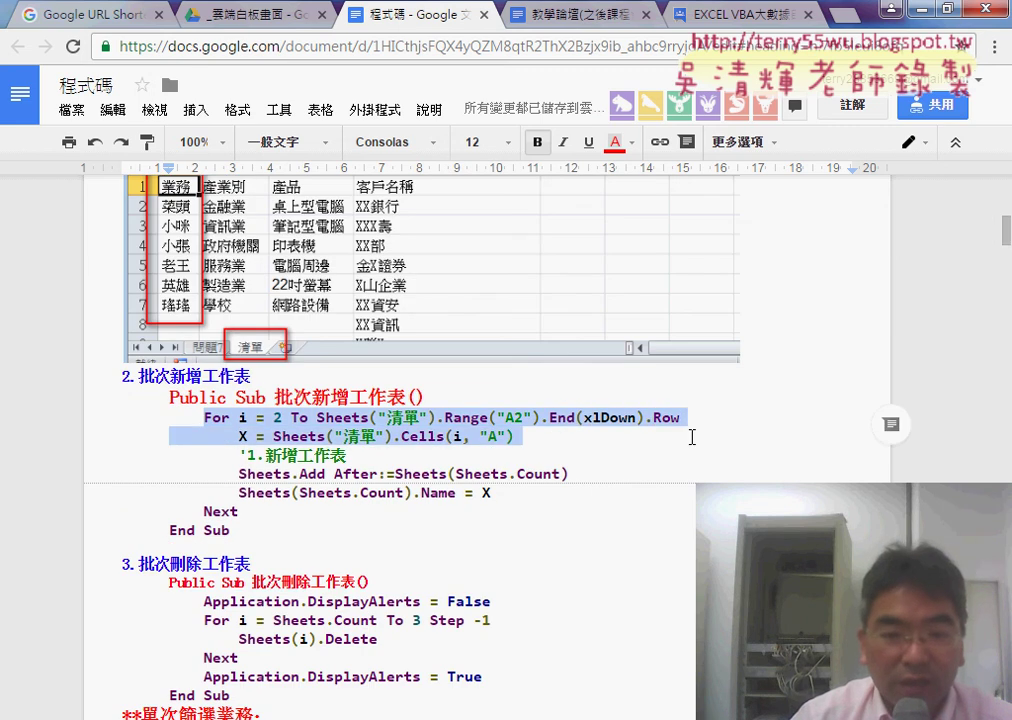
left_click_drag(538, 438, 210, 425)
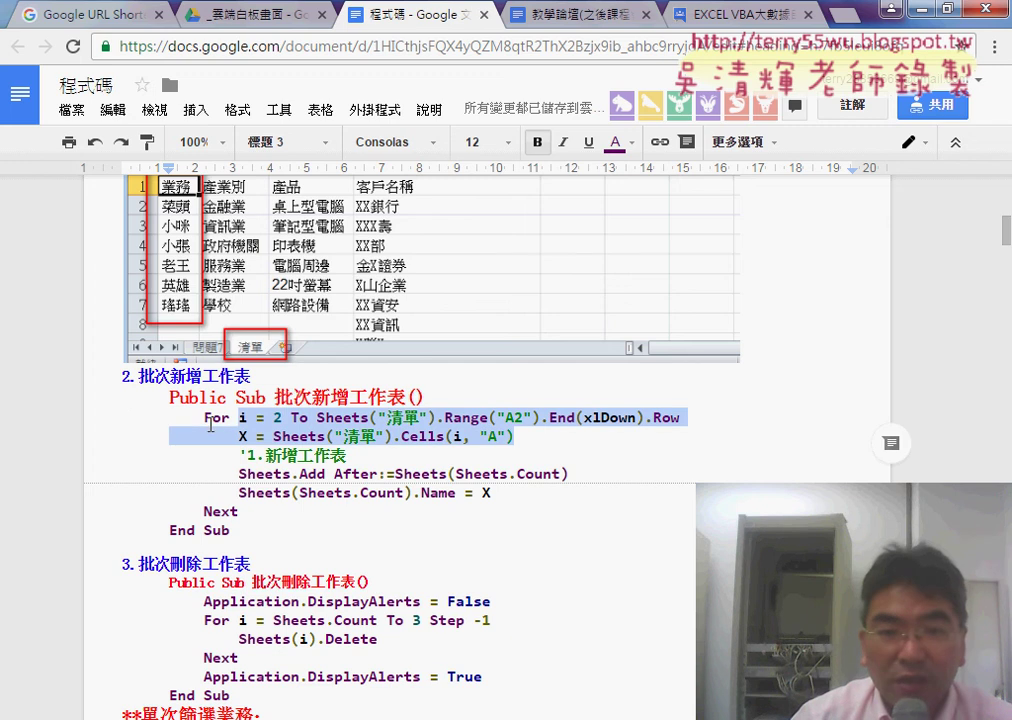
left_click(617, 142)
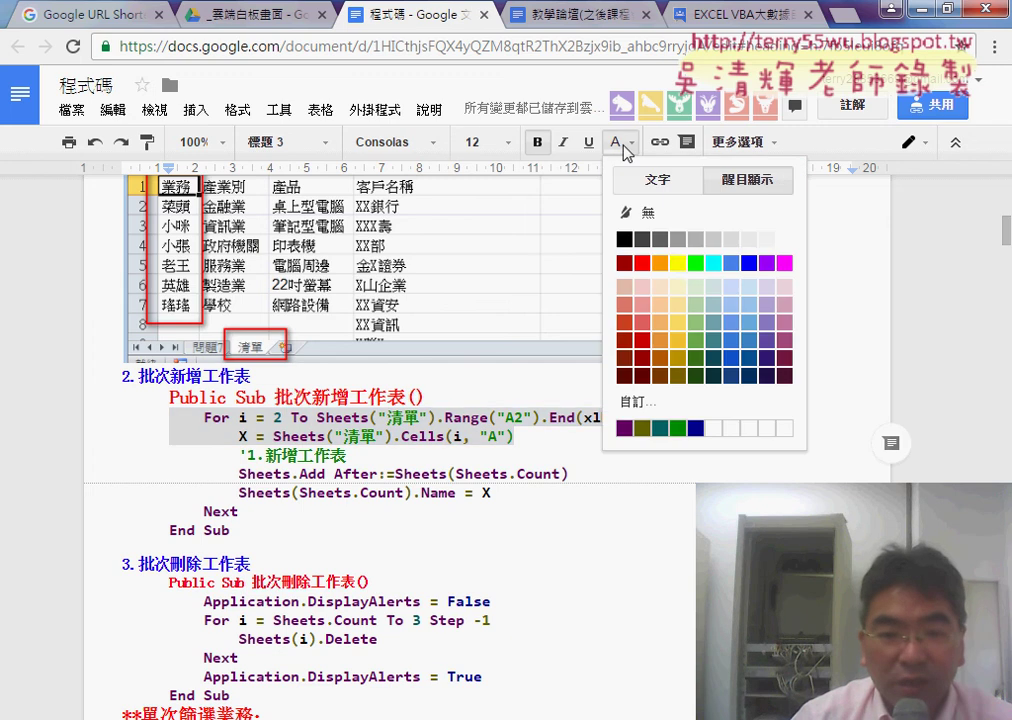
left_click(674, 262)
Give the loop's closing Next the same yellow highlight.
left_click(246, 511)
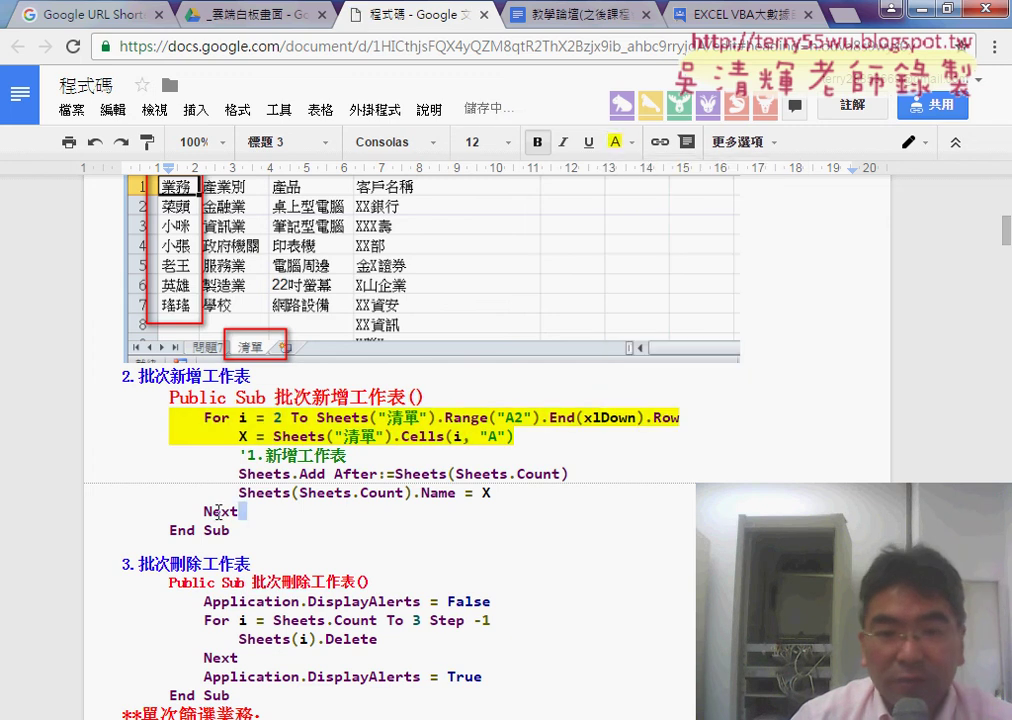
left_click(631, 143)
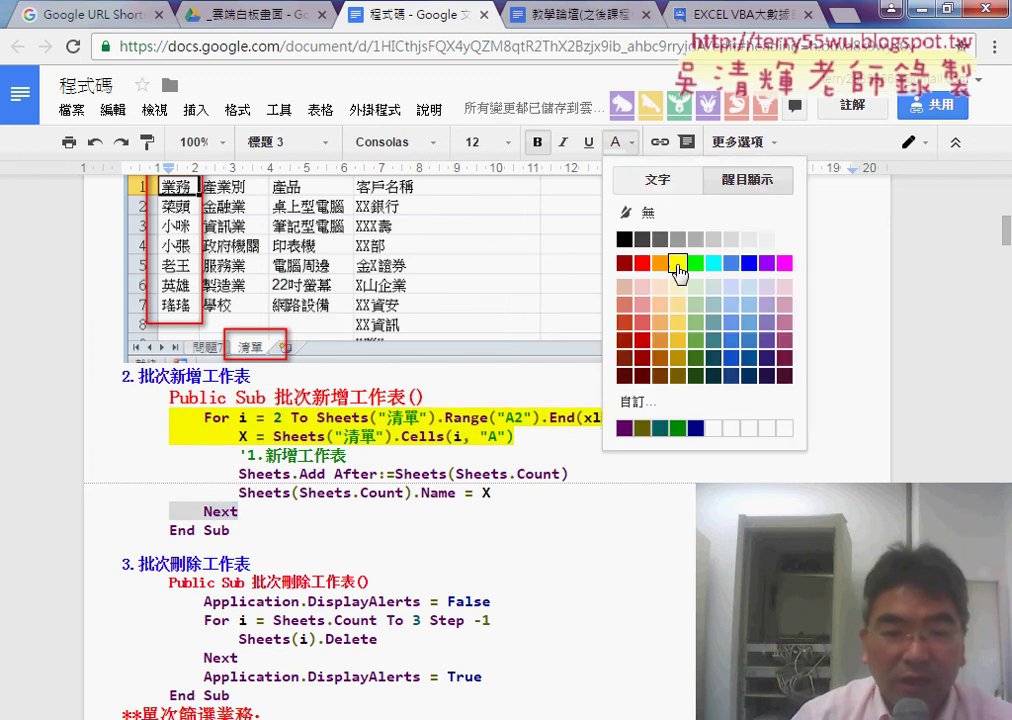
left_click(677, 263)
scroll(279, 398, "down", 2)
scroll(266, 337, "down", 2)
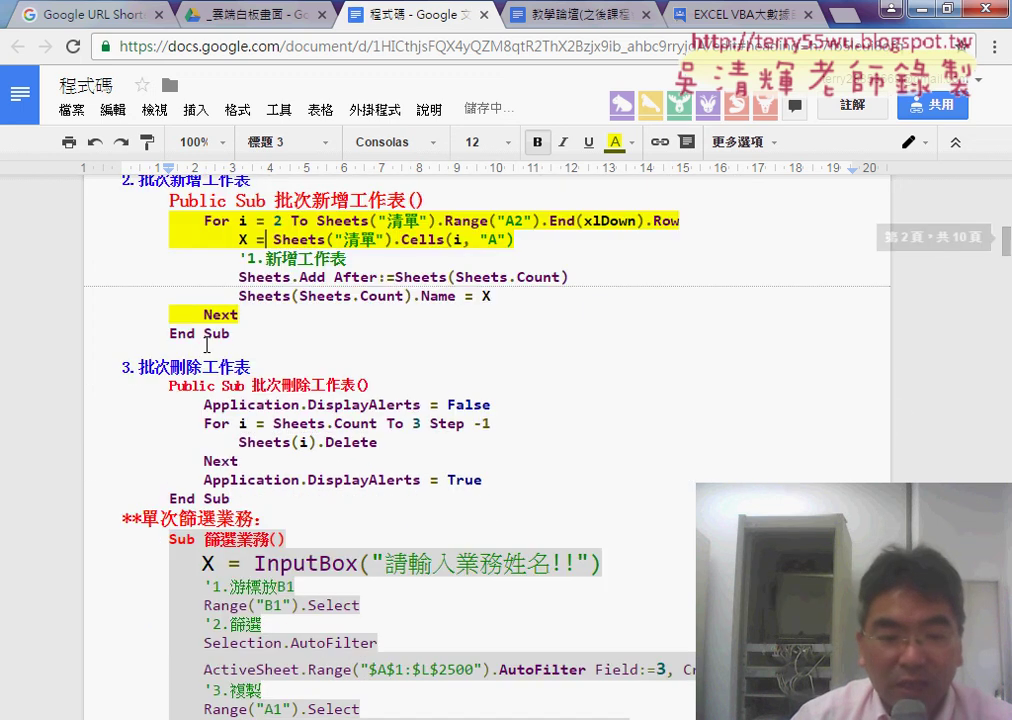
scroll(300, 540, "down", 4)
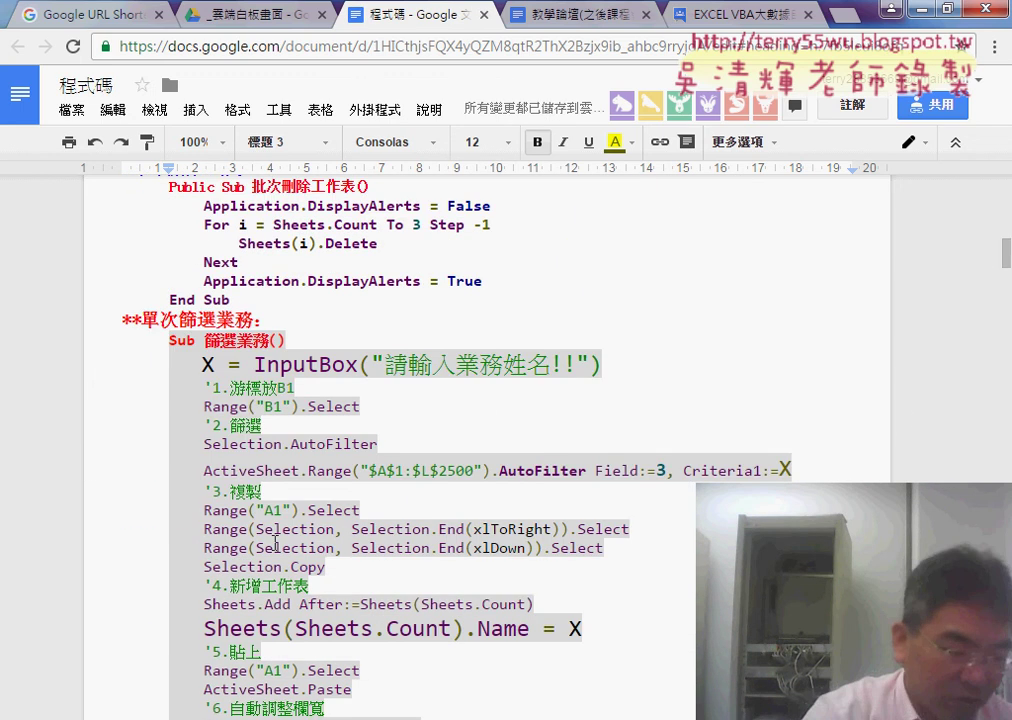